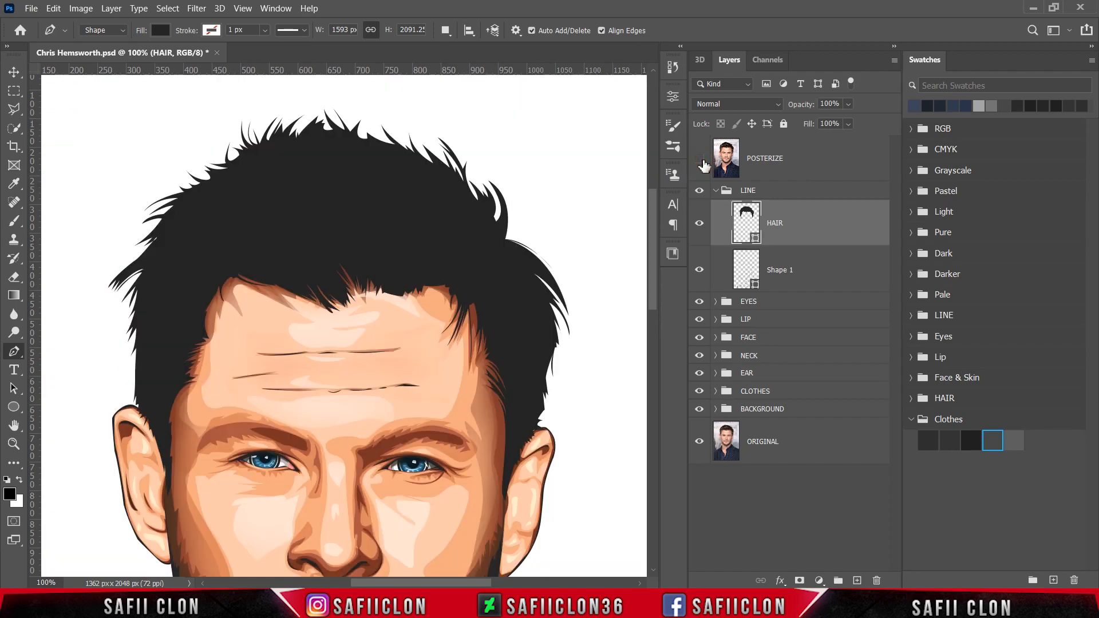
Step: Show the POSTERIZE reference layer and start a Pen tool shape along the lower strands of the hair tuft above the right temple
click(702, 162)
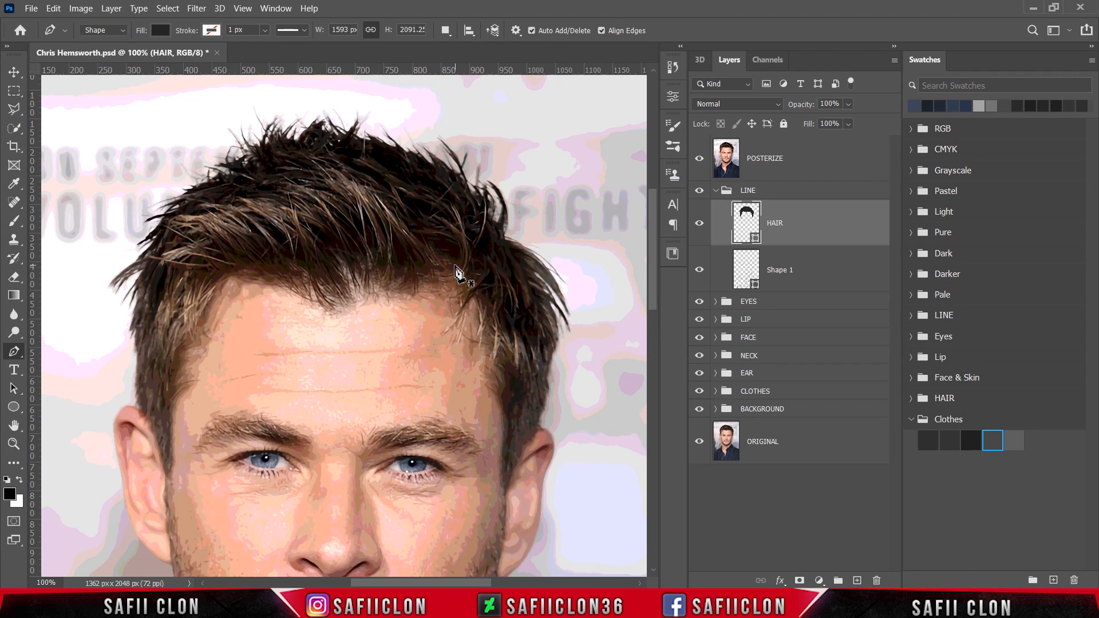
click(455, 266)
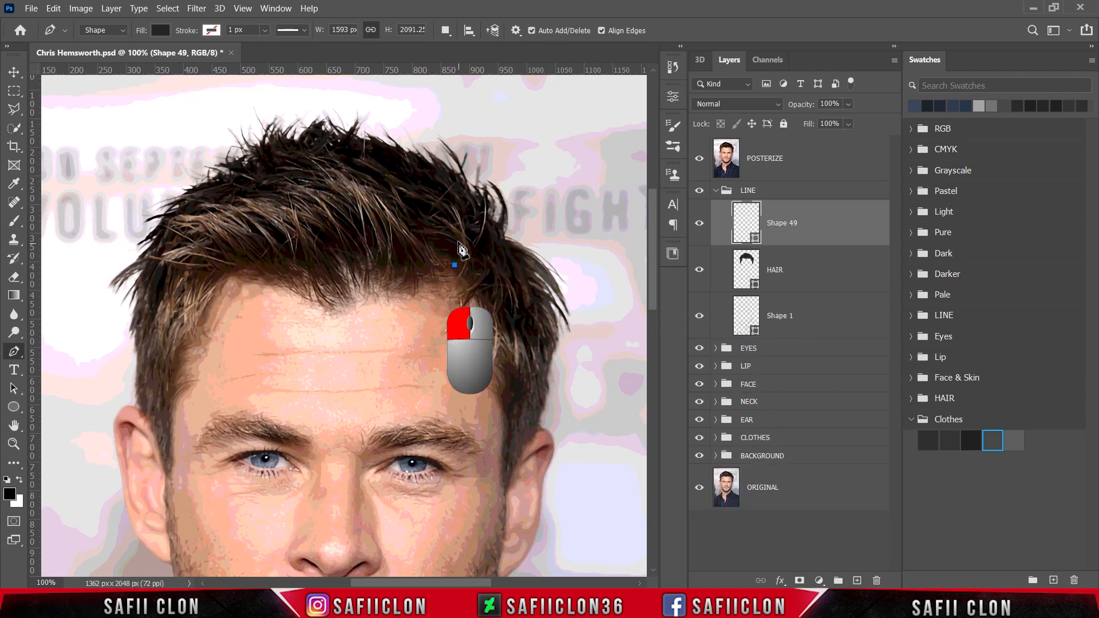
drag(436, 221, 399, 199)
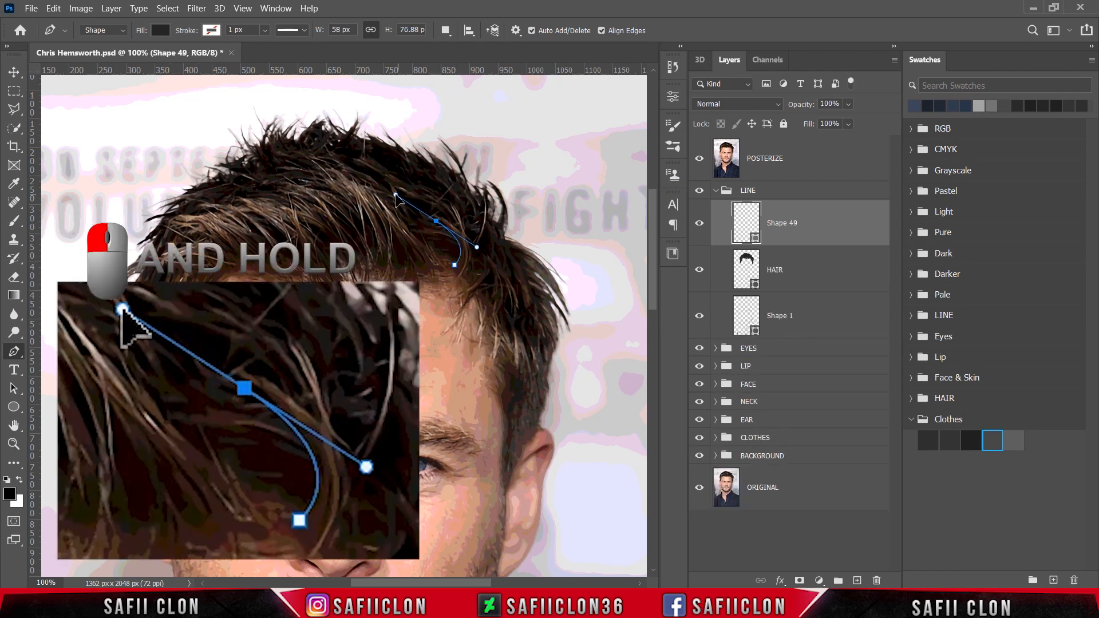
alt+click(436, 222)
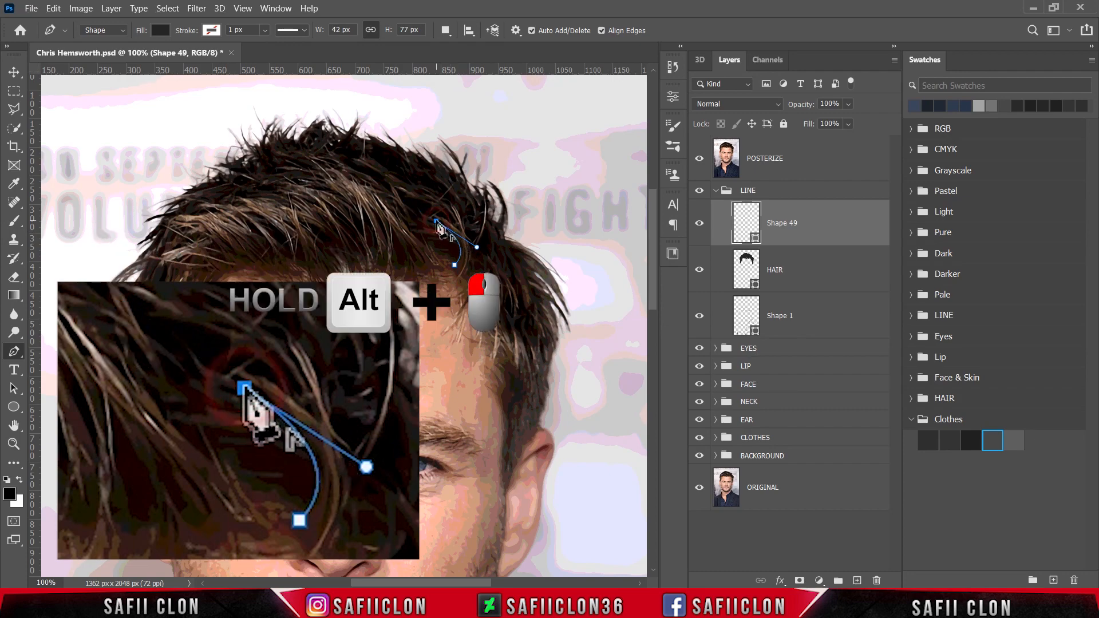
key(ctrl+plus)
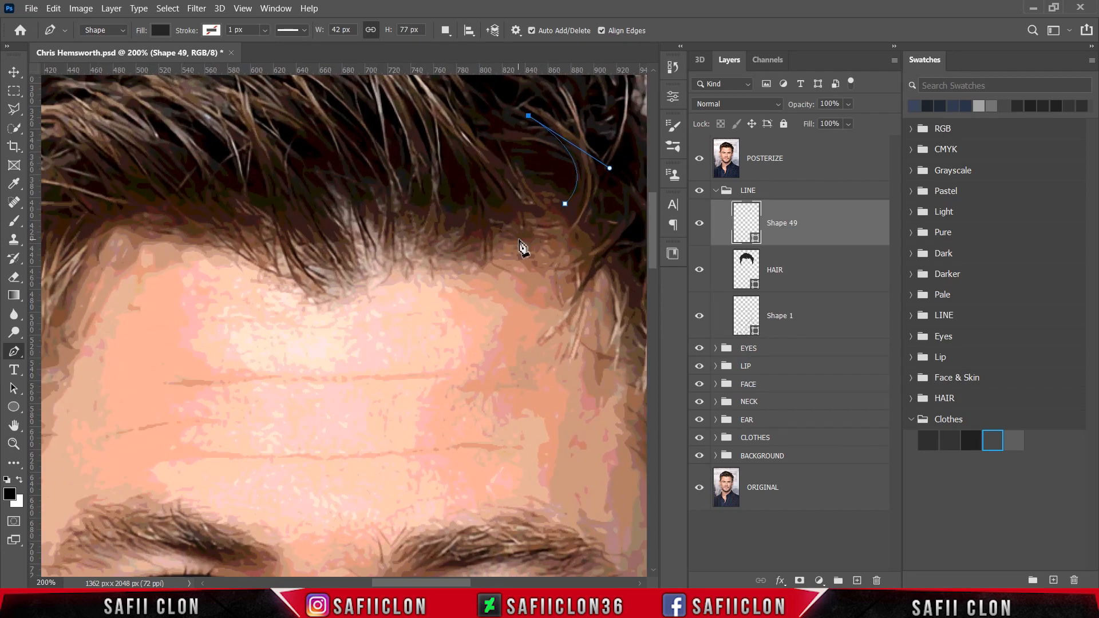
scroll(515, 261, up, 4)
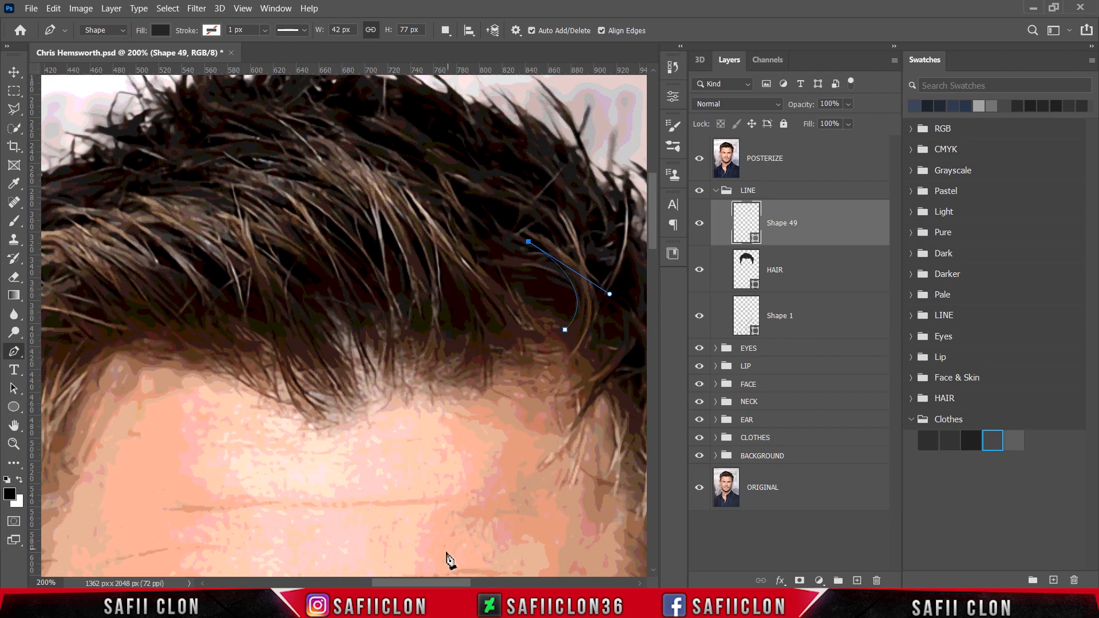
drag(441, 583, 460, 583)
click(466, 299)
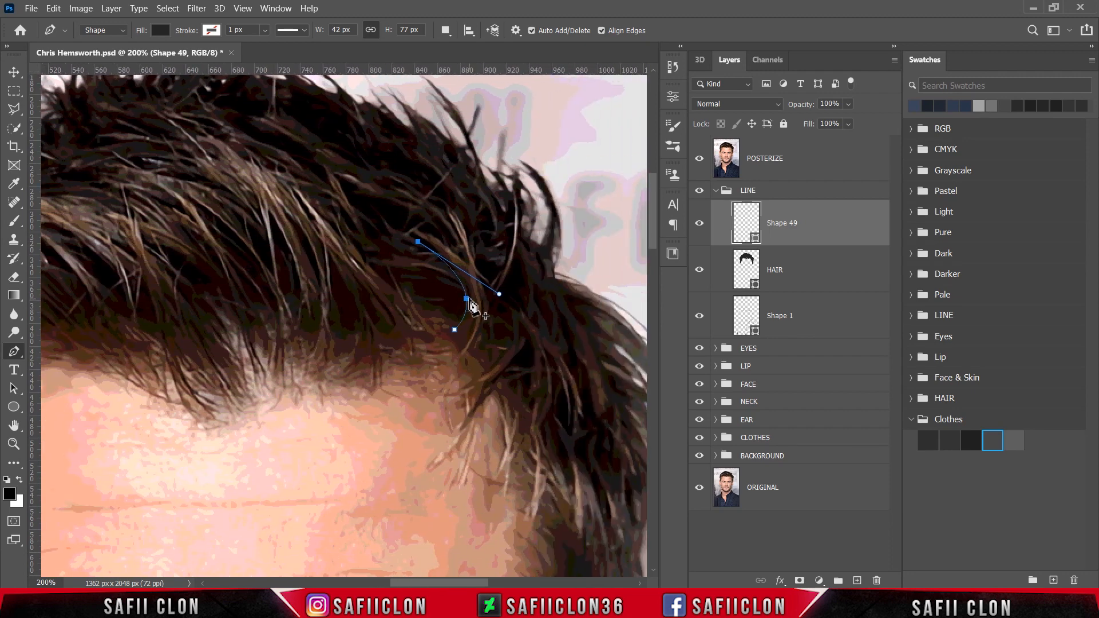
click(470, 286)
click(409, 229)
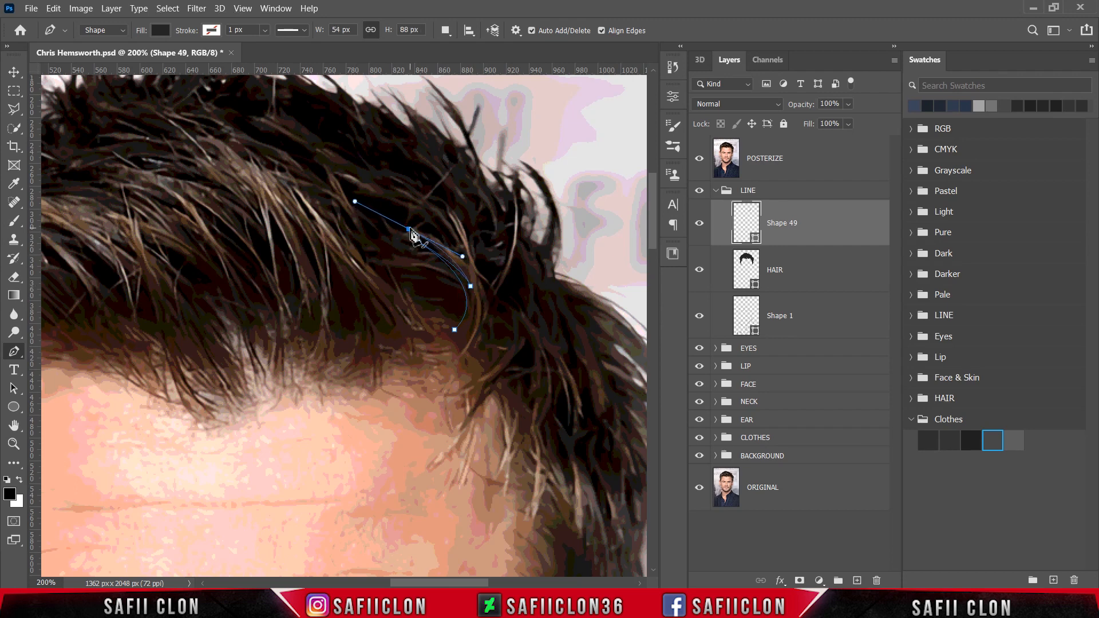
Step: Extend the tuft's path with curved, sharp-tipped strands reaching up and back towards the crown
drag(470, 267, 484, 291)
alt+click(471, 268)
drag(425, 201, 401, 182)
alt+click(424, 200)
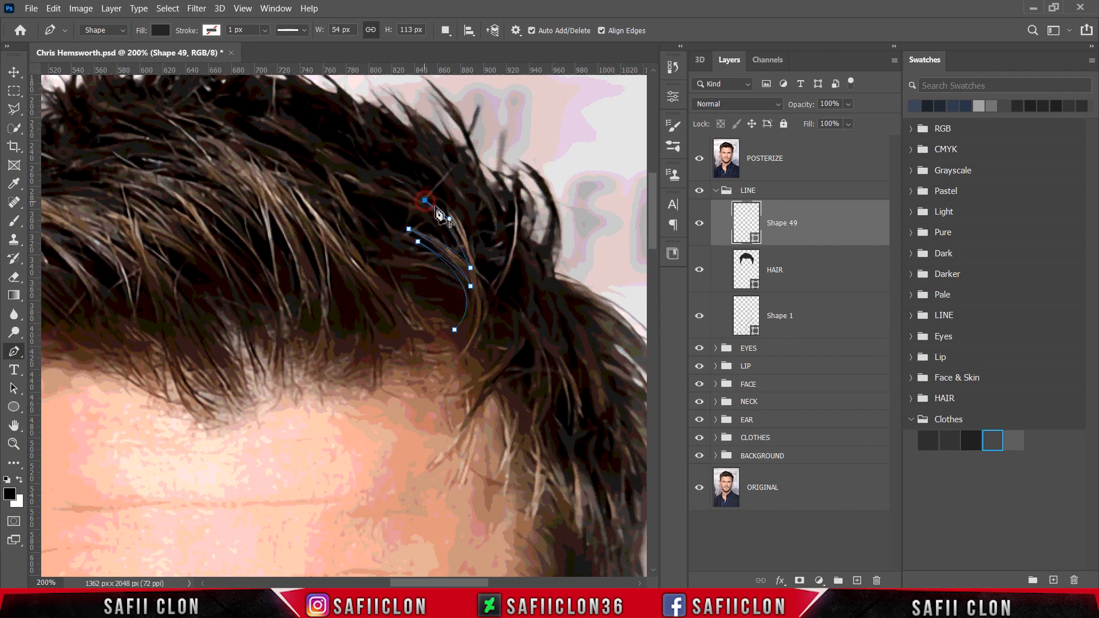
drag(474, 273, 488, 322)
alt+click(474, 274)
drag(445, 209, 421, 170)
alt+click(445, 209)
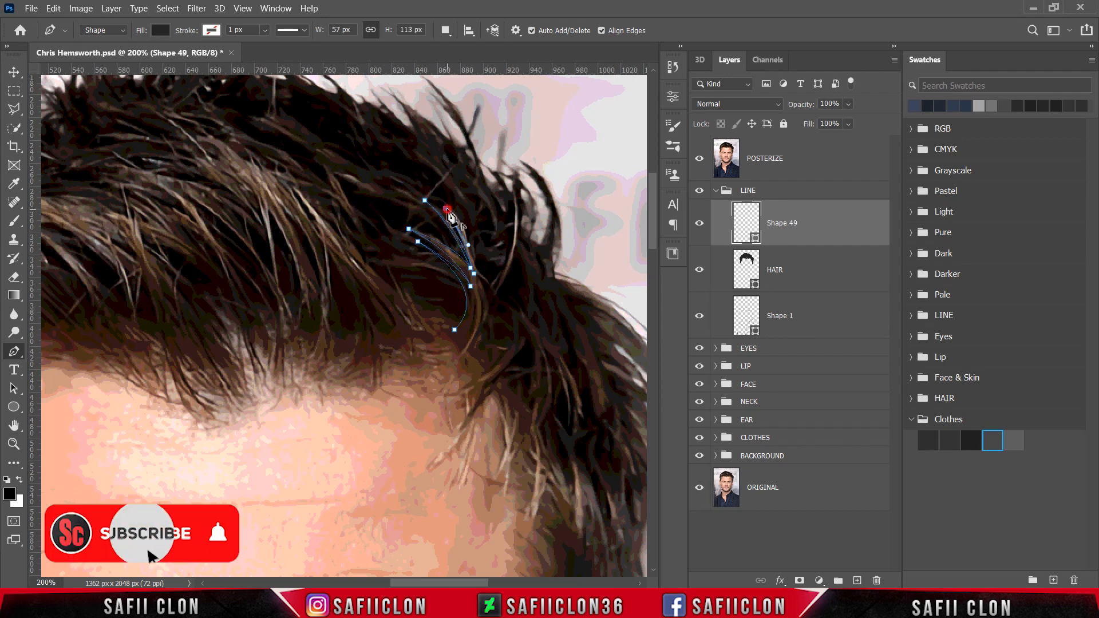
Step: Trace the tuft's outer edge and lower tips, close the shape at about 70 × 135 px, and hide the POSTERIZE layer
drag(482, 285, 488, 331)
alt+click(482, 286)
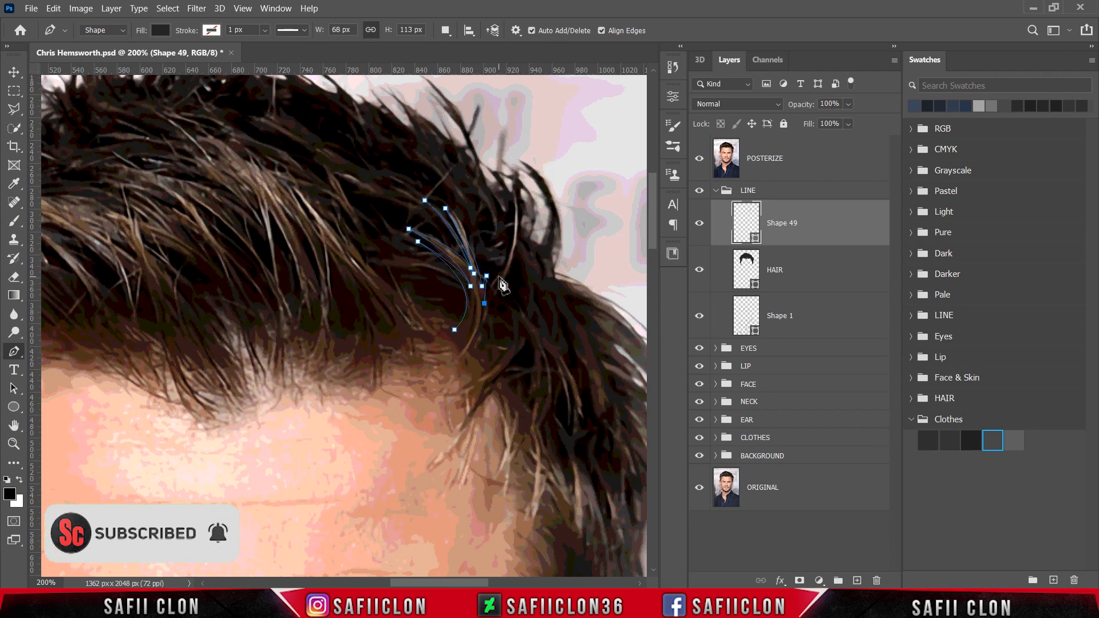
alt+click(484, 304)
drag(465, 355, 435, 388)
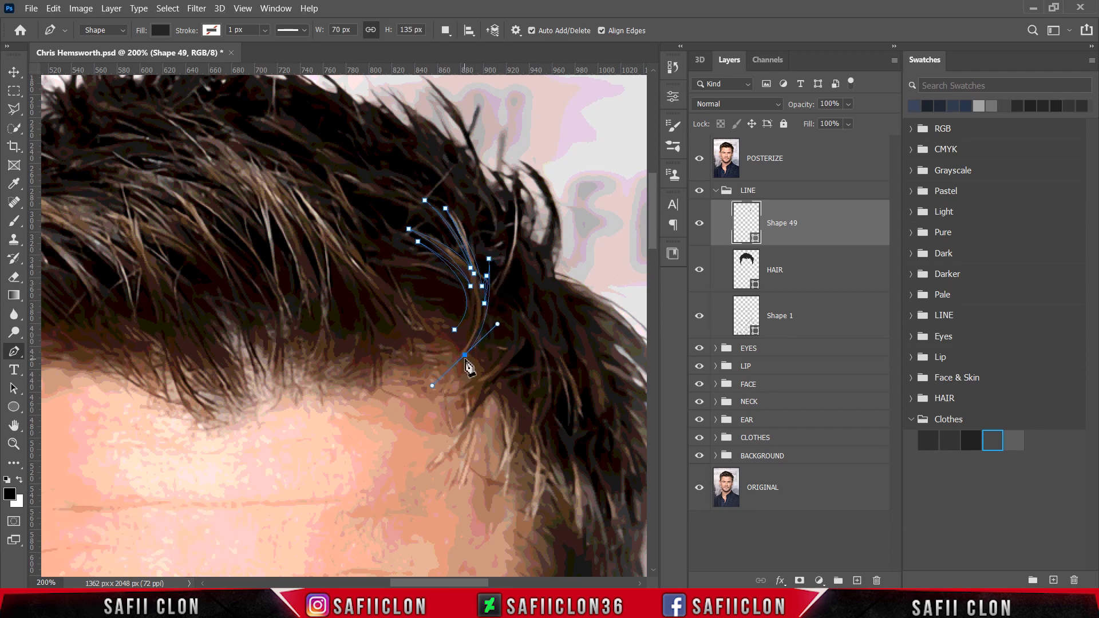
alt+click(464, 355)
click(465, 332)
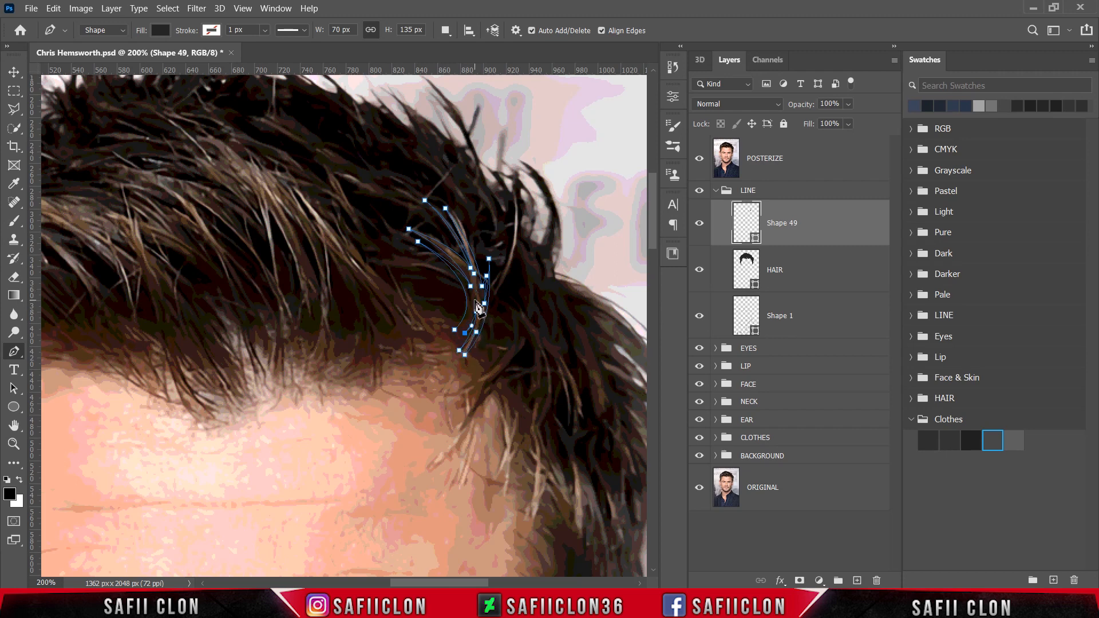
click(474, 298)
drag(455, 329, 446, 334)
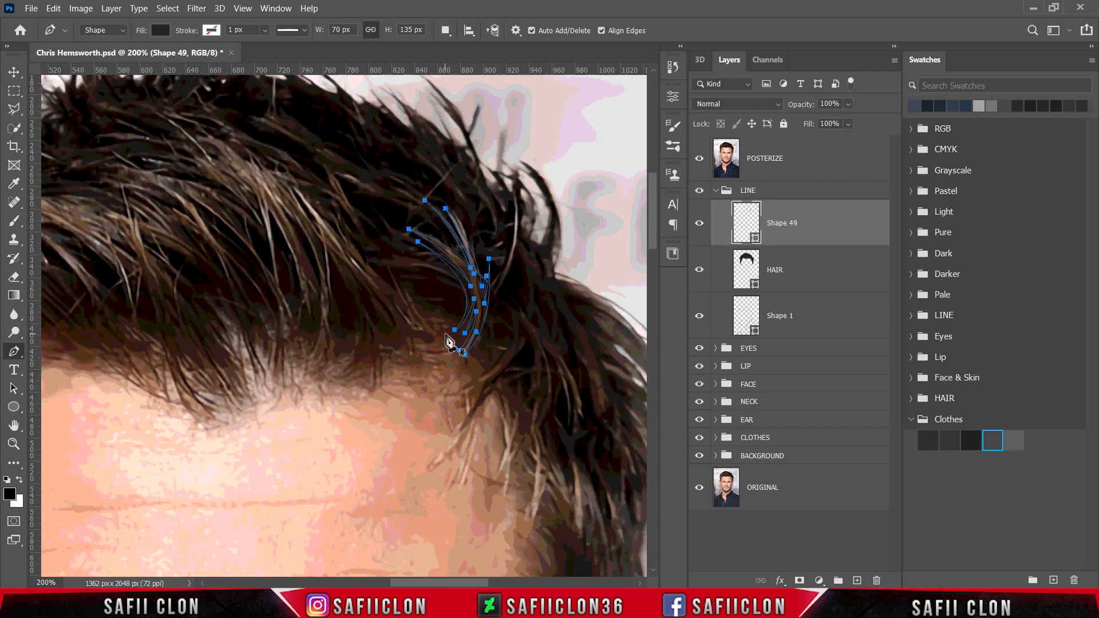
scroll(440, 404, up, 1)
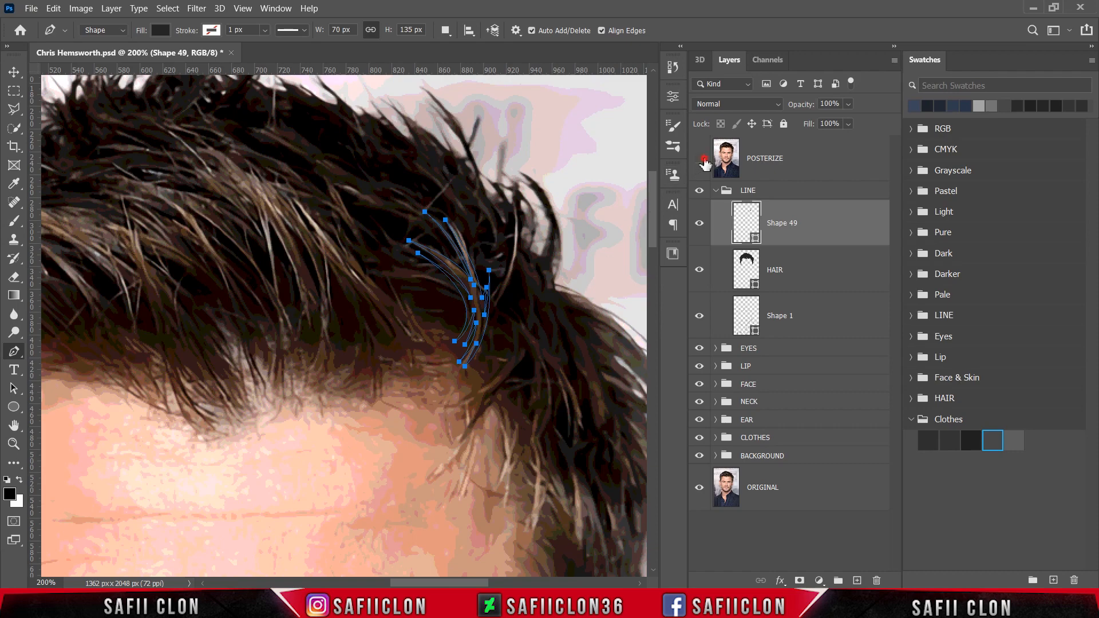
click(701, 163)
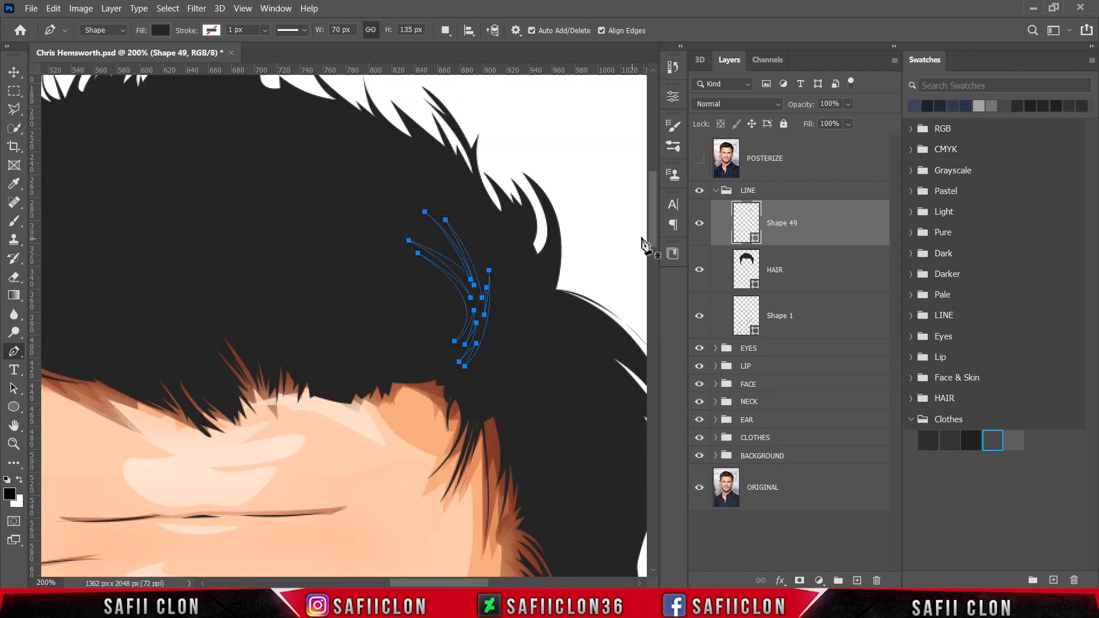
Step: Import the HAIR.aco swatches and expand the HAIR 2 swatch group, with the Clothes group collapsed
click(1091, 61)
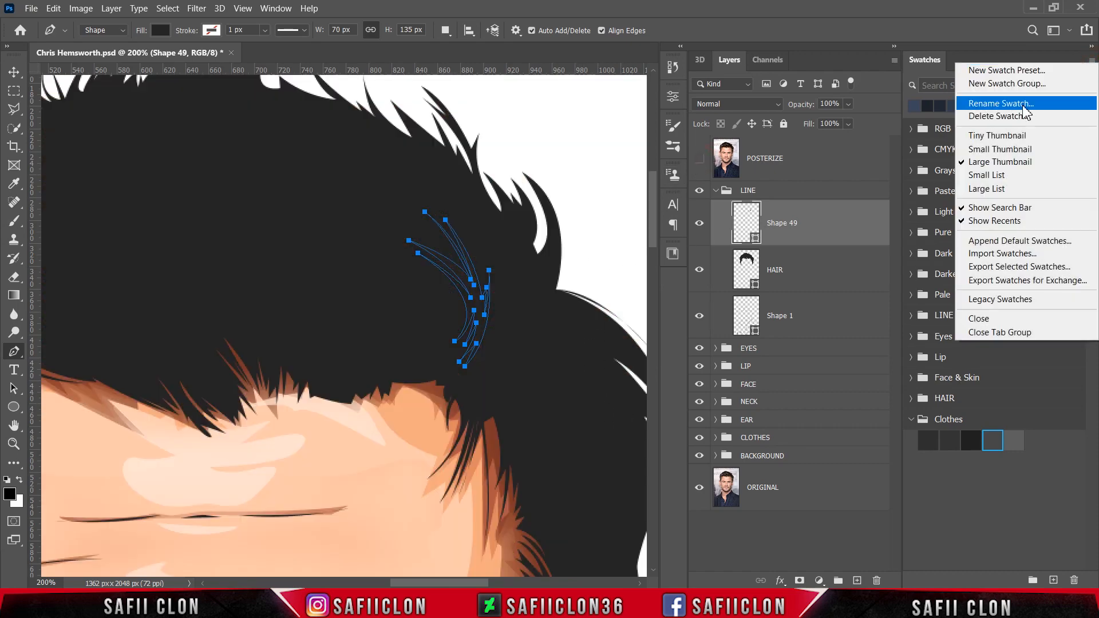
click(992, 255)
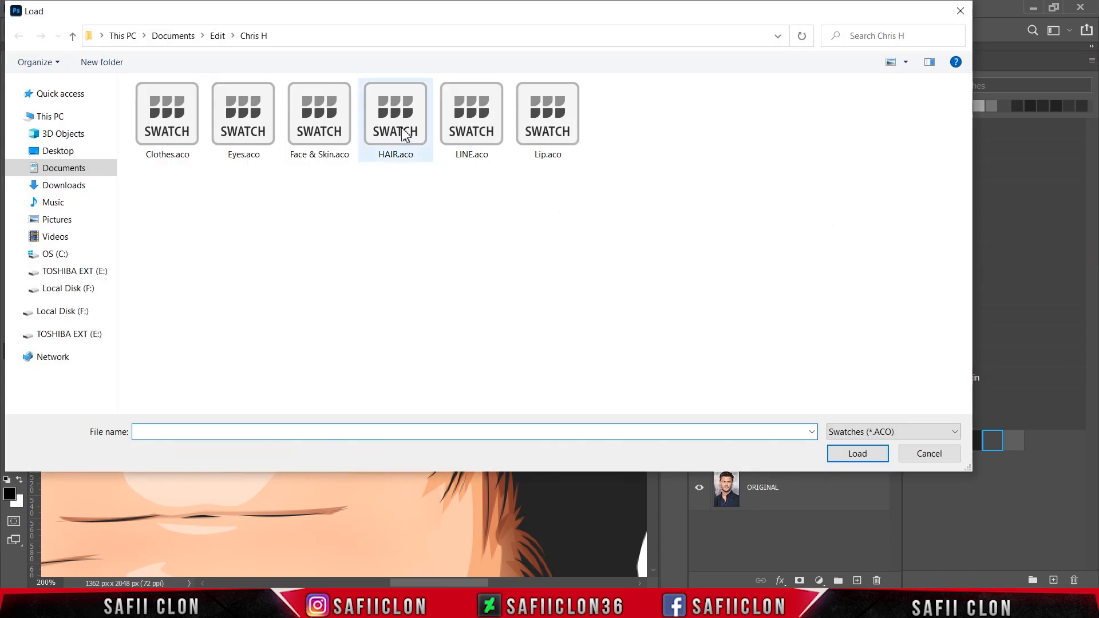
click(402, 132)
click(861, 459)
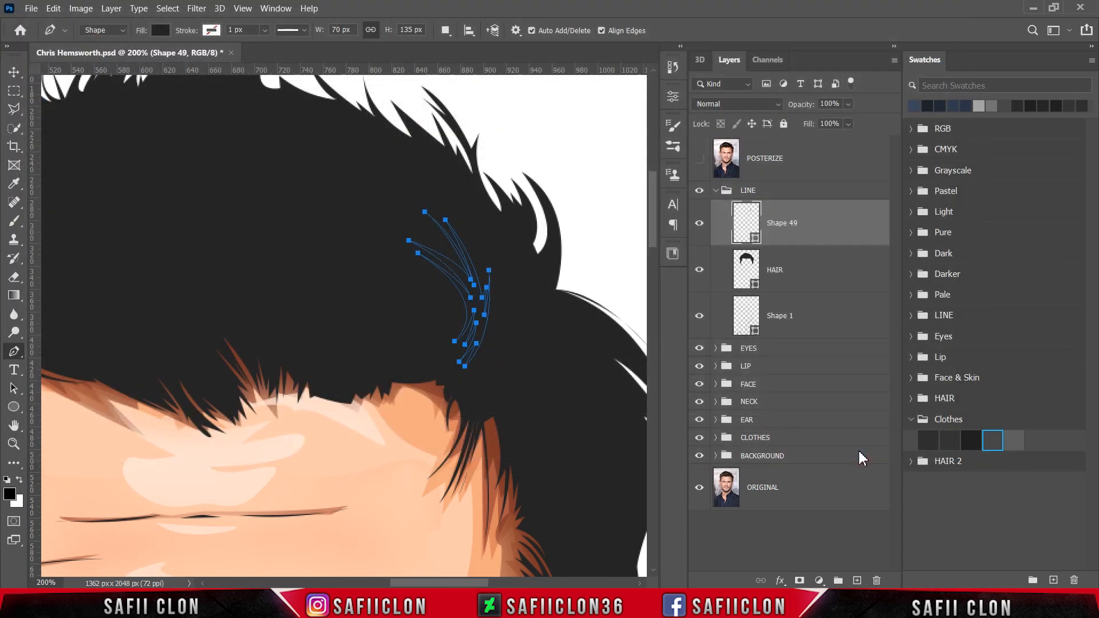
click(915, 419)
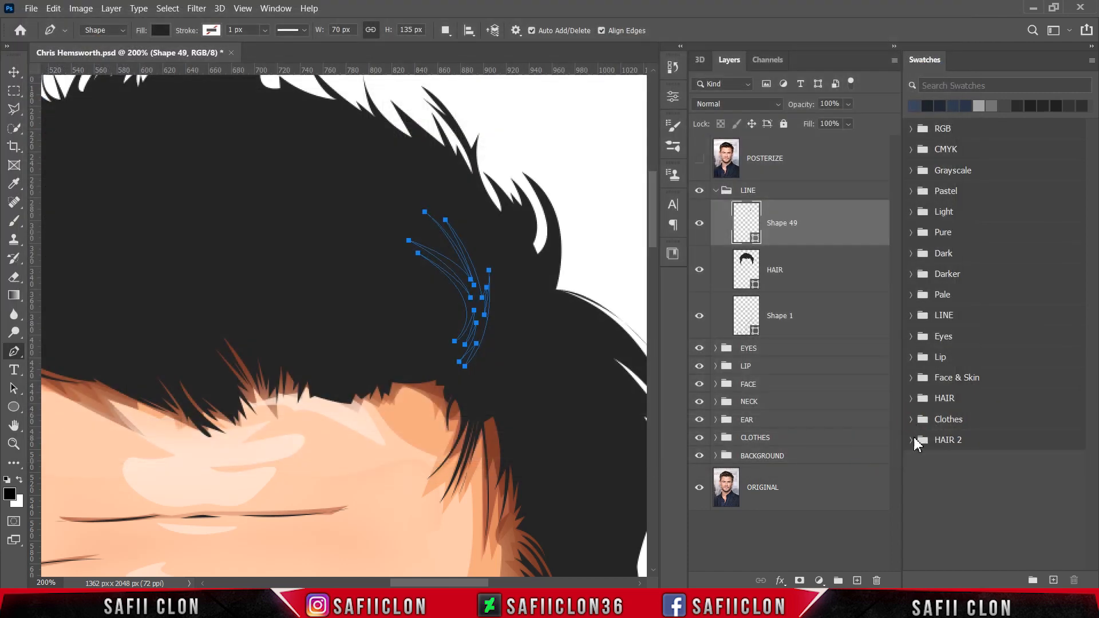
click(911, 441)
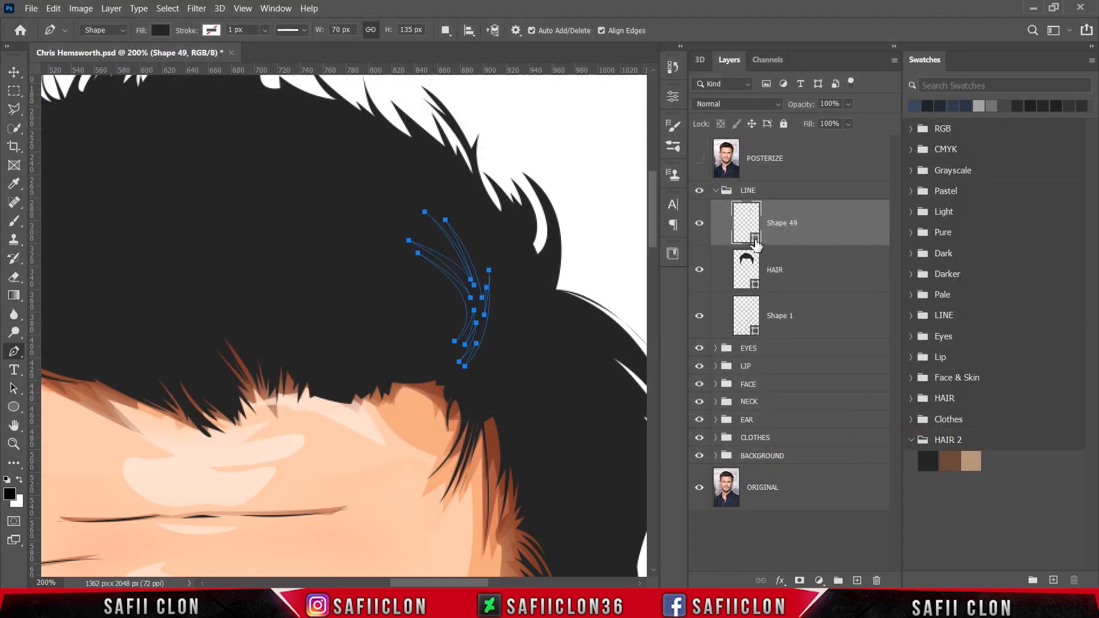
Step: Set the new hair tuft's fill to the brown HAIR 2 swatch, #694a36
double_click(755, 240)
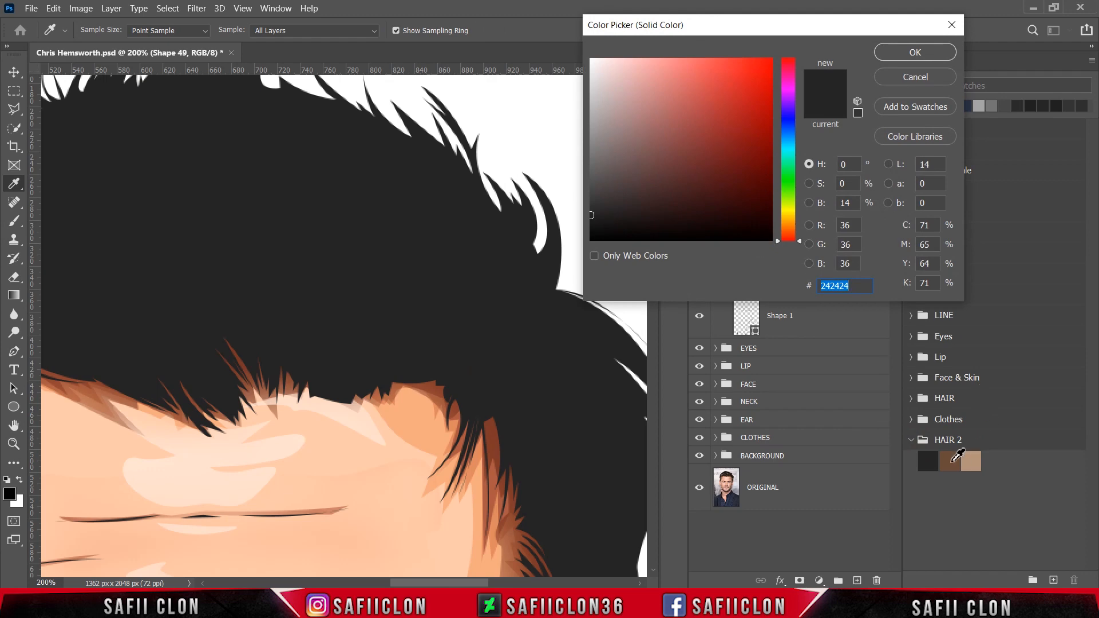
click(952, 460)
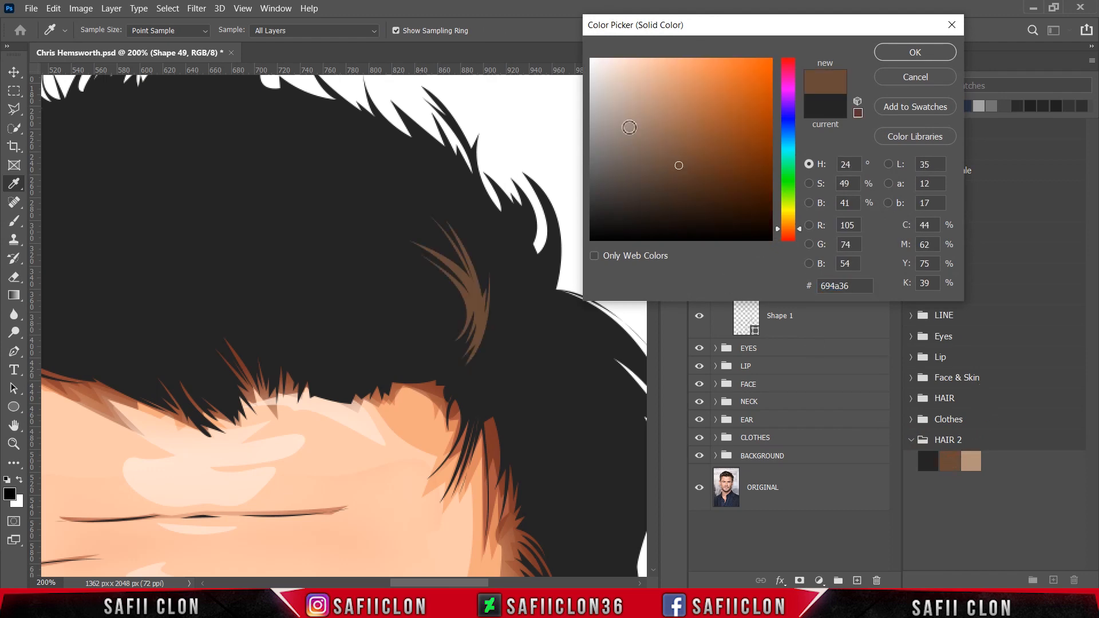
click(898, 57)
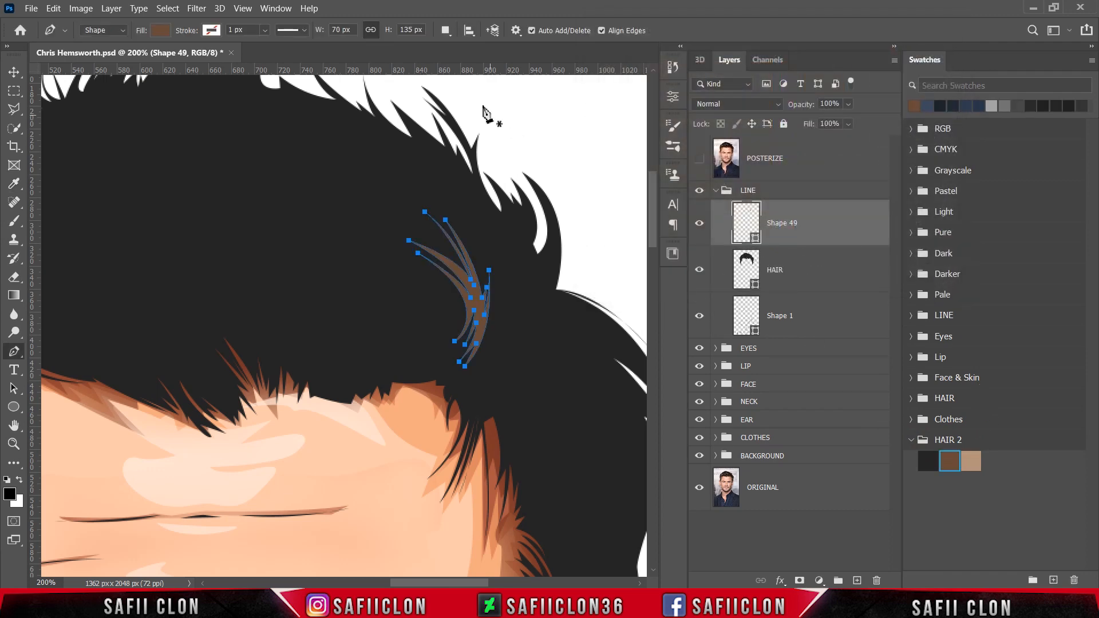
Step: Using Combine Shapes and the visible POSTERIZE reference, start a second hair tuft with spiky strands sweeping from mid-hair up to the left
click(445, 28)
click(474, 60)
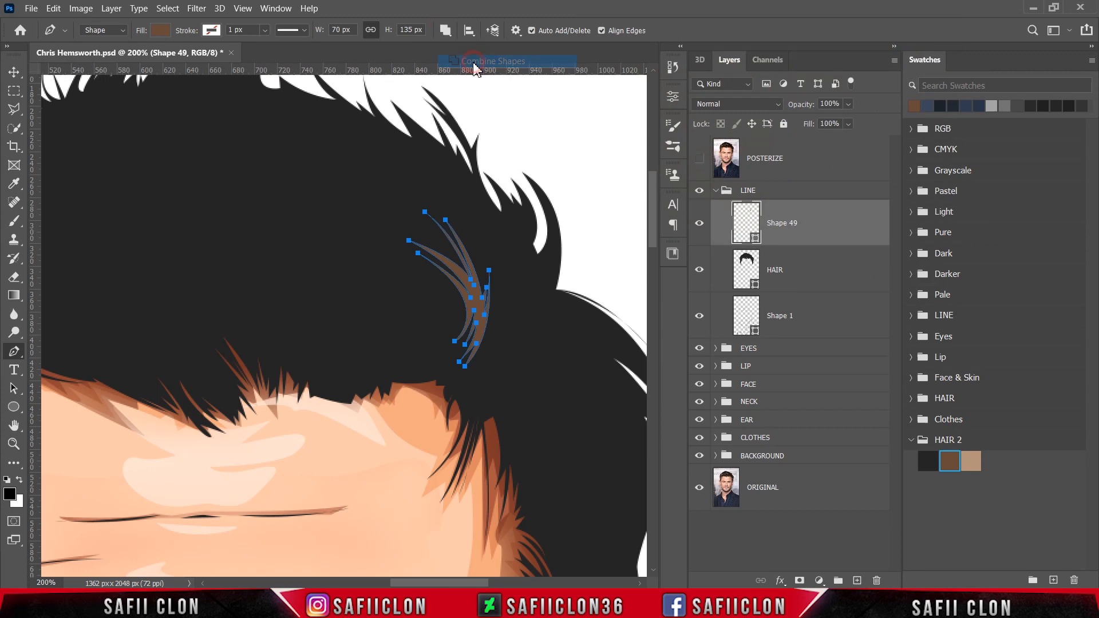
click(699, 159)
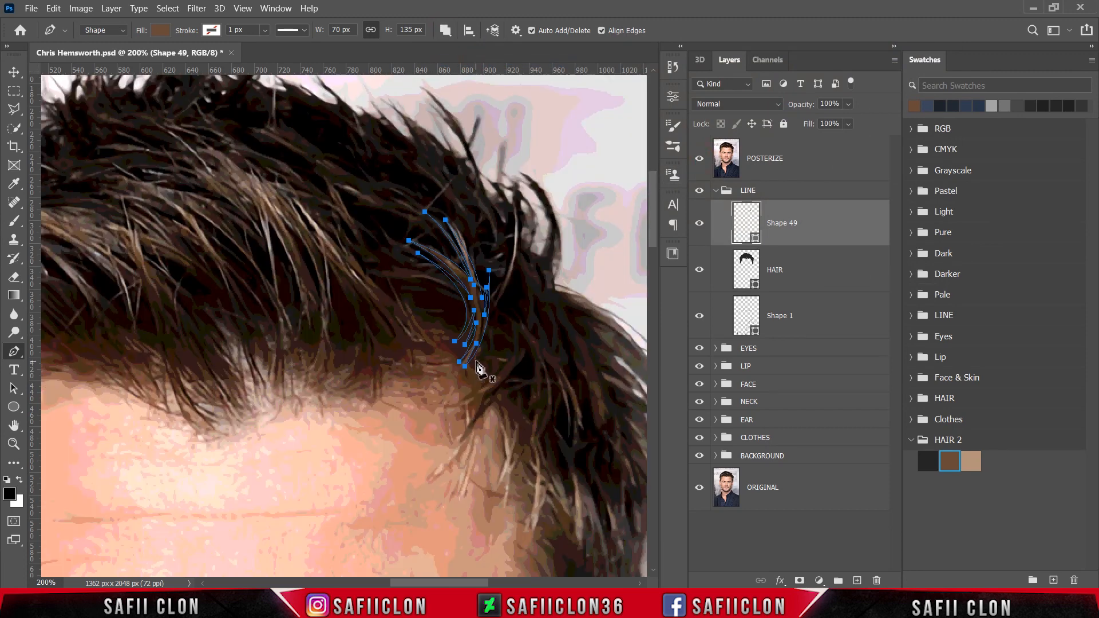
drag(441, 582, 420, 565)
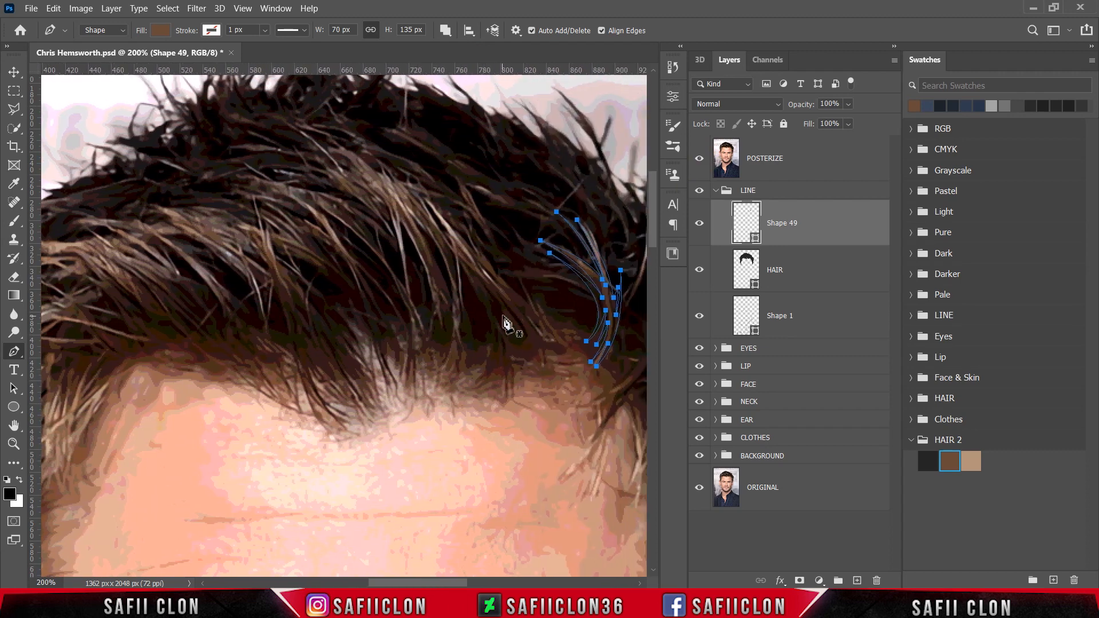
click(492, 250)
drag(451, 208, 317, 135)
alt+click(452, 207)
click(470, 211)
alt+click(436, 192)
click(459, 199)
alt+click(402, 172)
click(432, 181)
alt+click(344, 141)
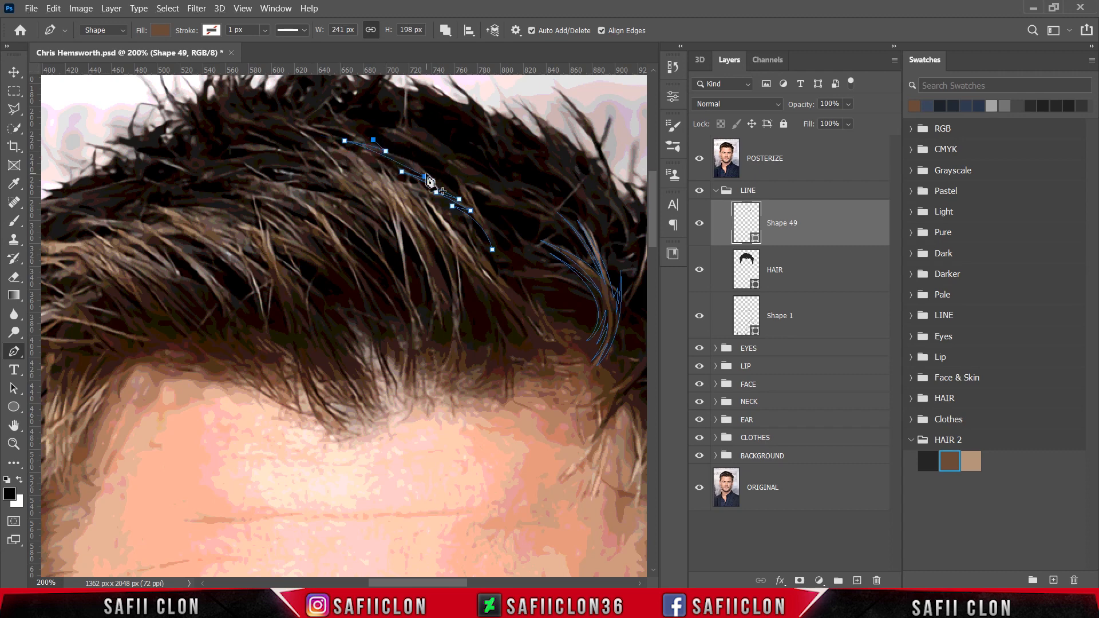
Step: Continue the second tuft's path with notches and another row of pointed strands just above the first ones
drag(423, 168, 436, 179)
click(458, 188)
click(477, 216)
drag(447, 167, 365, 126)
alt+click(448, 167)
click(461, 170)
alt+click(395, 137)
click(419, 146)
click(377, 126)
Step: Add the uppermost spikes near the crown and bring the second tuft's path back along its upper edge
click(459, 163)
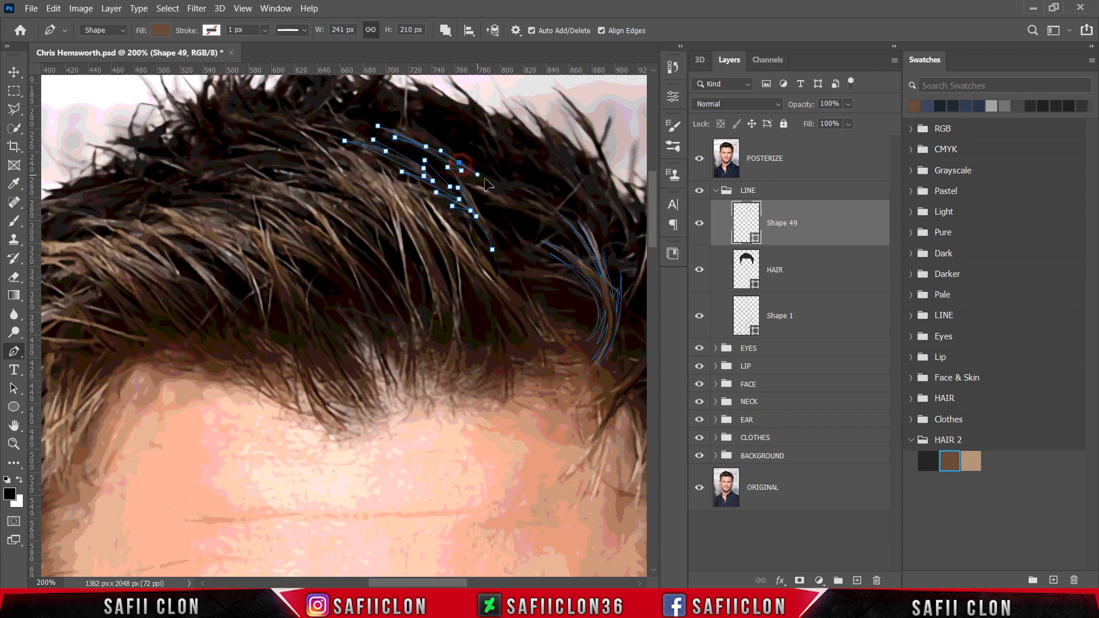
click(394, 121)
click(417, 130)
click(410, 109)
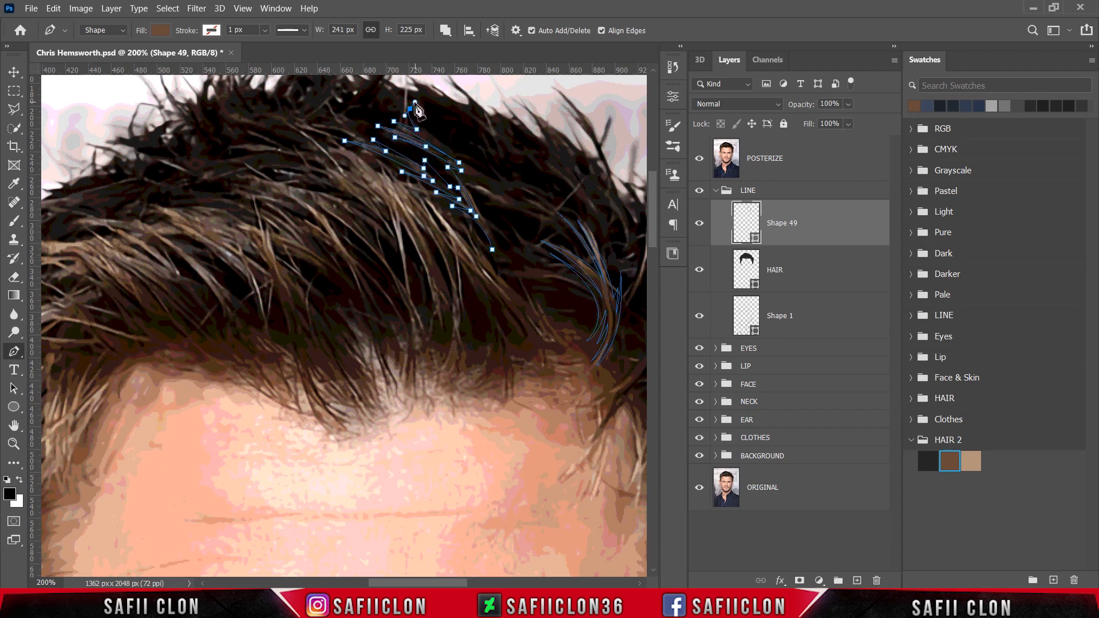
drag(451, 151, 482, 146)
click(446, 139)
alt+click(494, 179)
alt+click(482, 156)
Step: Trace long curved strands from the second tuft's upper edge out to the right, towards the first tuft
click(519, 183)
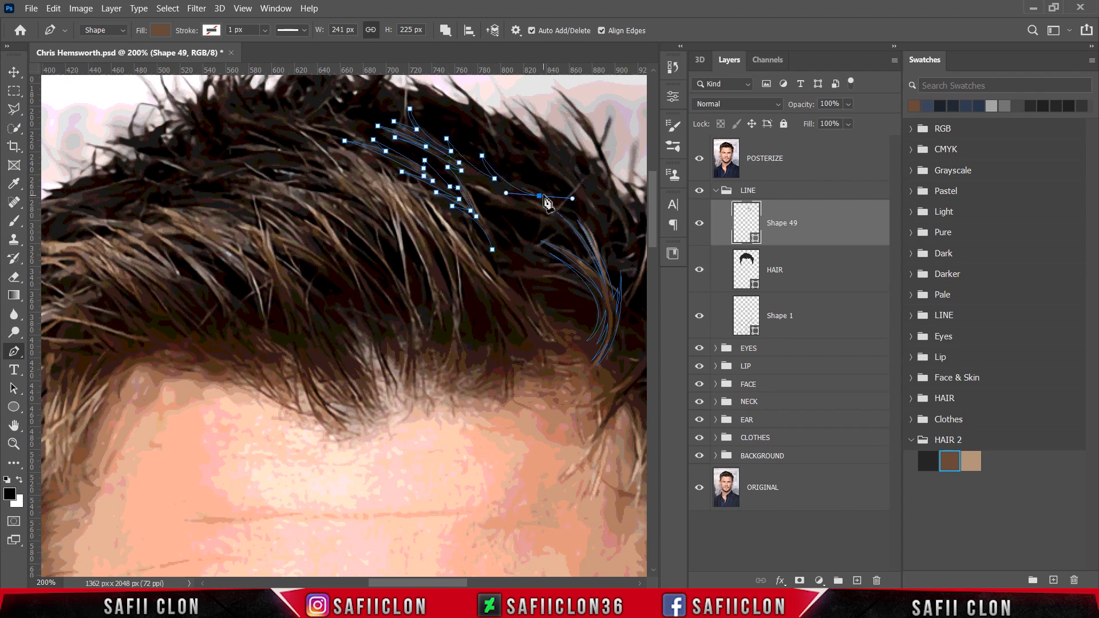
click(539, 196)
drag(572, 209, 586, 224)
click(548, 199)
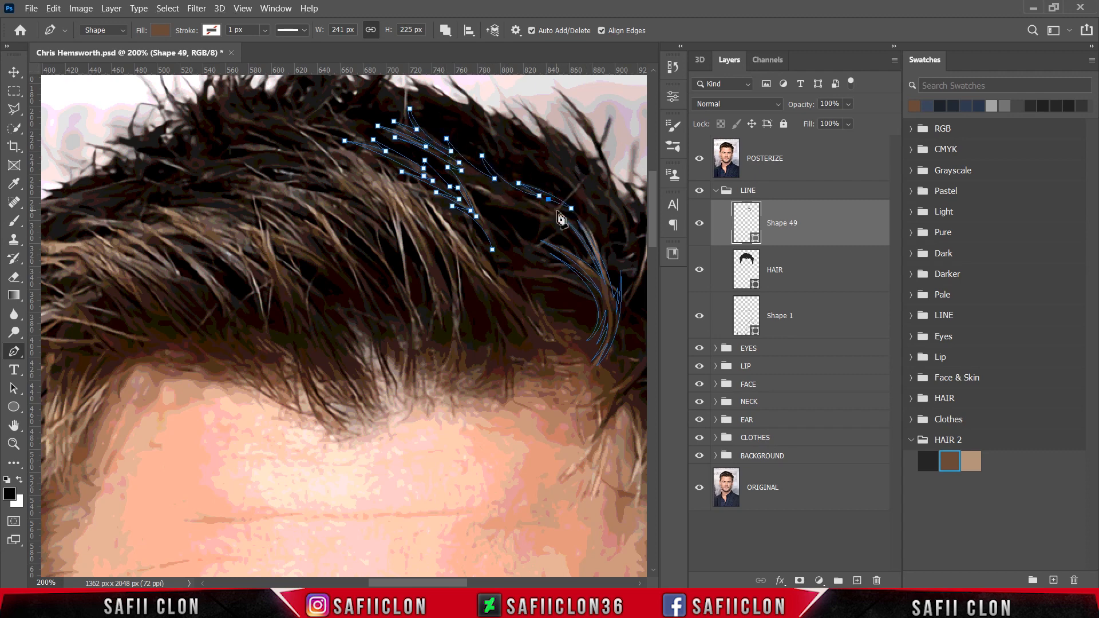
alt+click(568, 229)
drag(509, 194, 460, 183)
alt+click(508, 194)
drag(575, 249, 591, 289)
Step: Add the short inner strands along the second tuft's underside, close its path at the starting point, and hide the POSTERIZE layer
drag(490, 187, 553, 233)
click(521, 202)
alt+click(540, 219)
drag(477, 186, 442, 179)
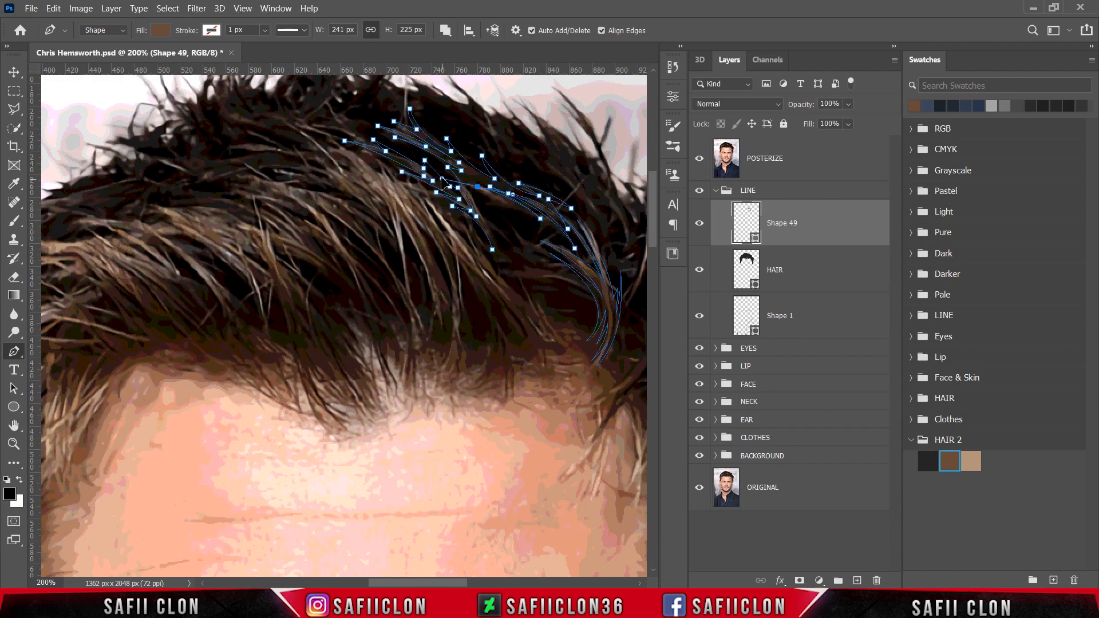
click(515, 209)
click(494, 208)
click(492, 249)
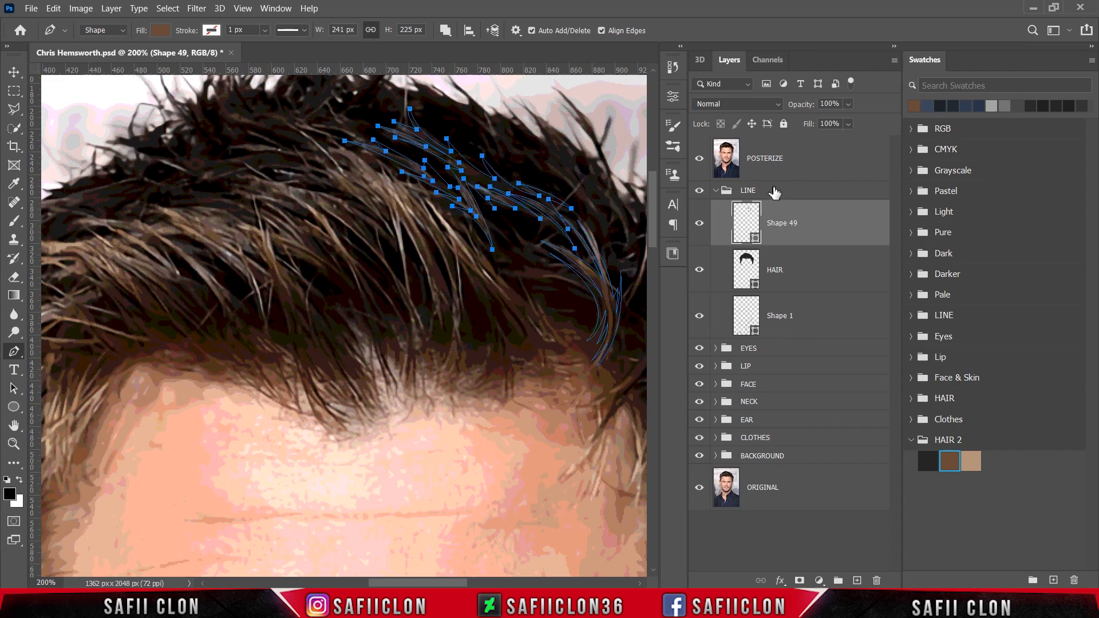
click(695, 165)
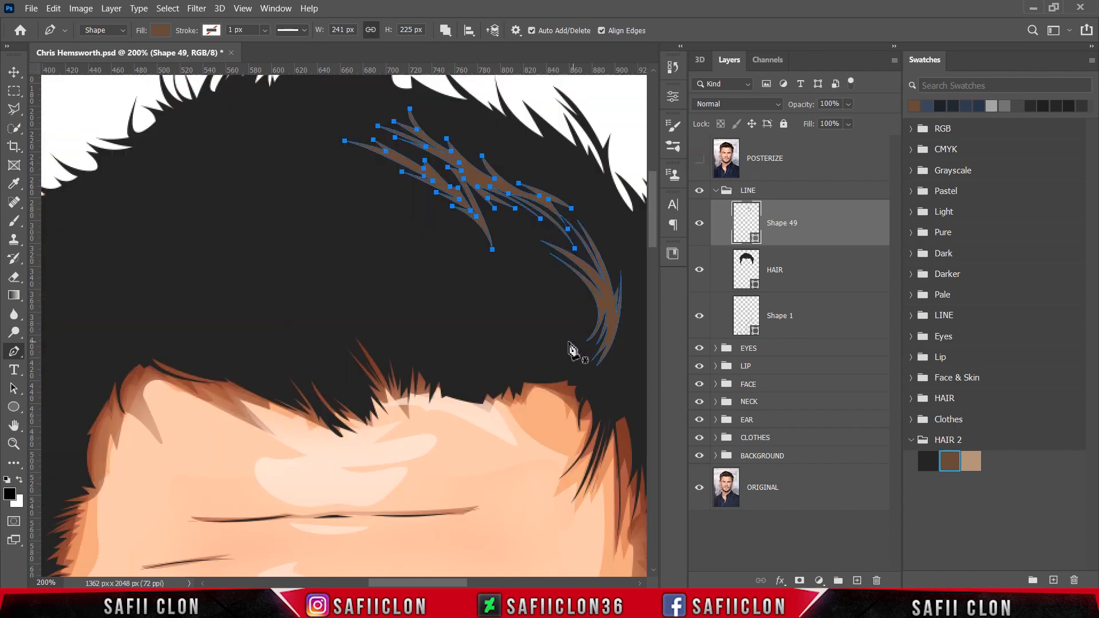
Step: Examine the two brown tufts against the whole hairstyle, at reduced size and close up
key(Escape)
key(ctrl+minus)
key(ctrl+minus)
key(ctrl+minus)
key(ctrl+minus)
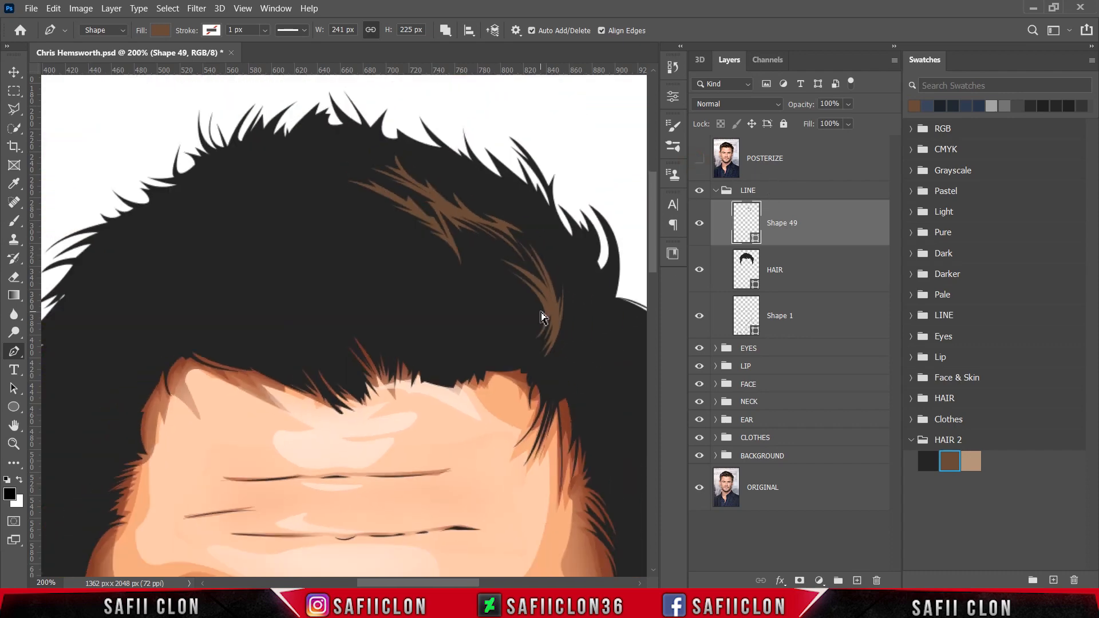
key(ctrl+plus)
key(ctrl+plus)
key(ctrl+plus)
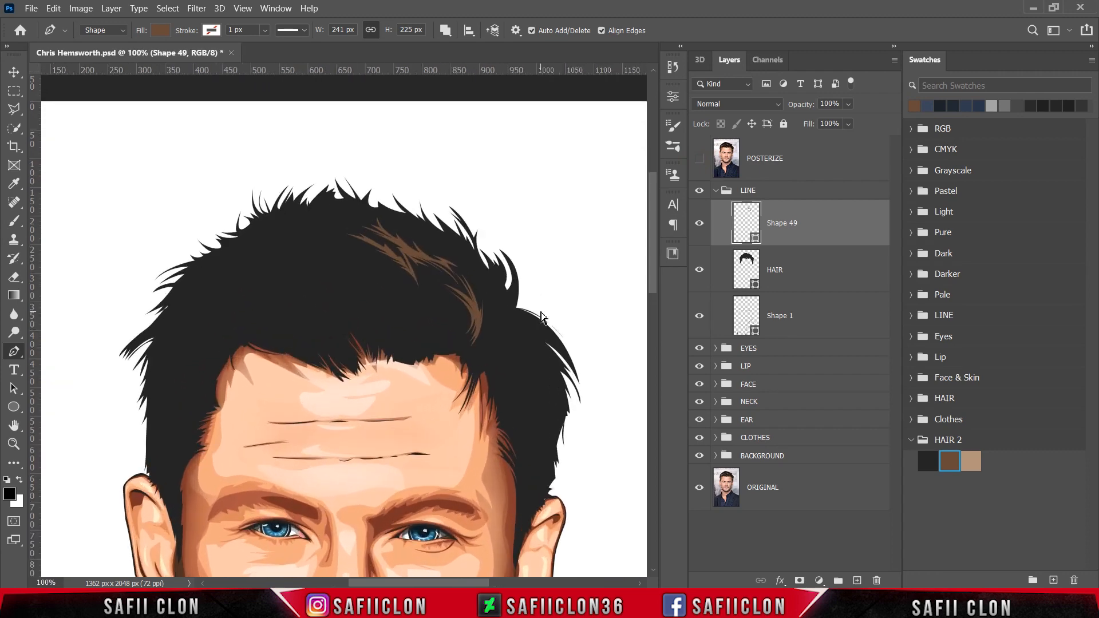
scroll(503, 307, up, 3)
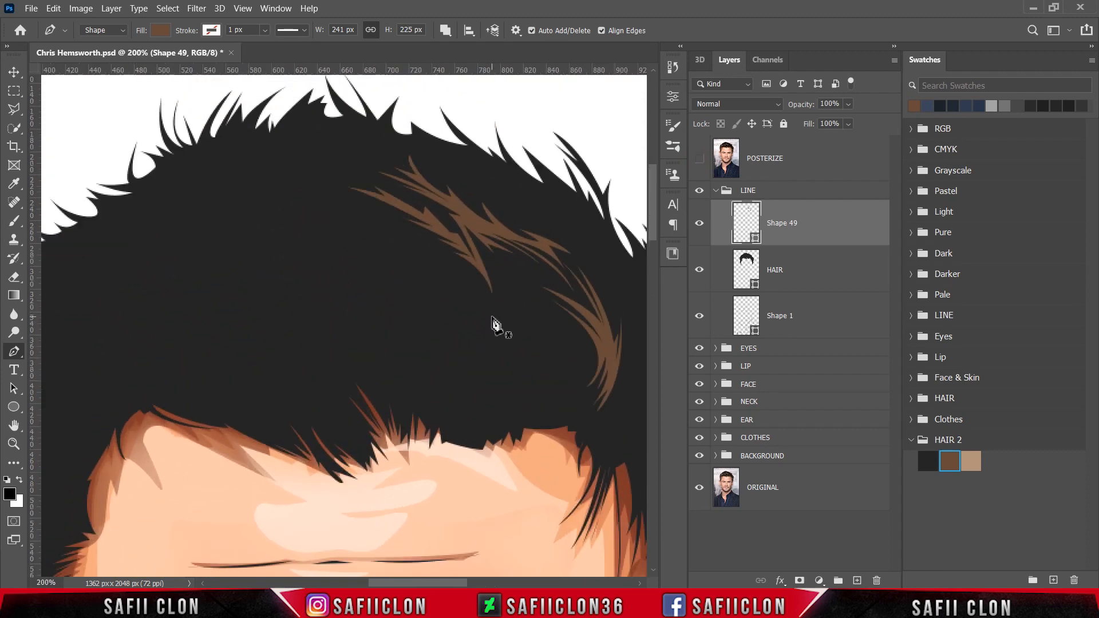
Step: Show the POSTERIZE layer and start a third tuft with a long curve from just above the forehead up to a pointed upper-left tip
ctrl+click(495, 314)
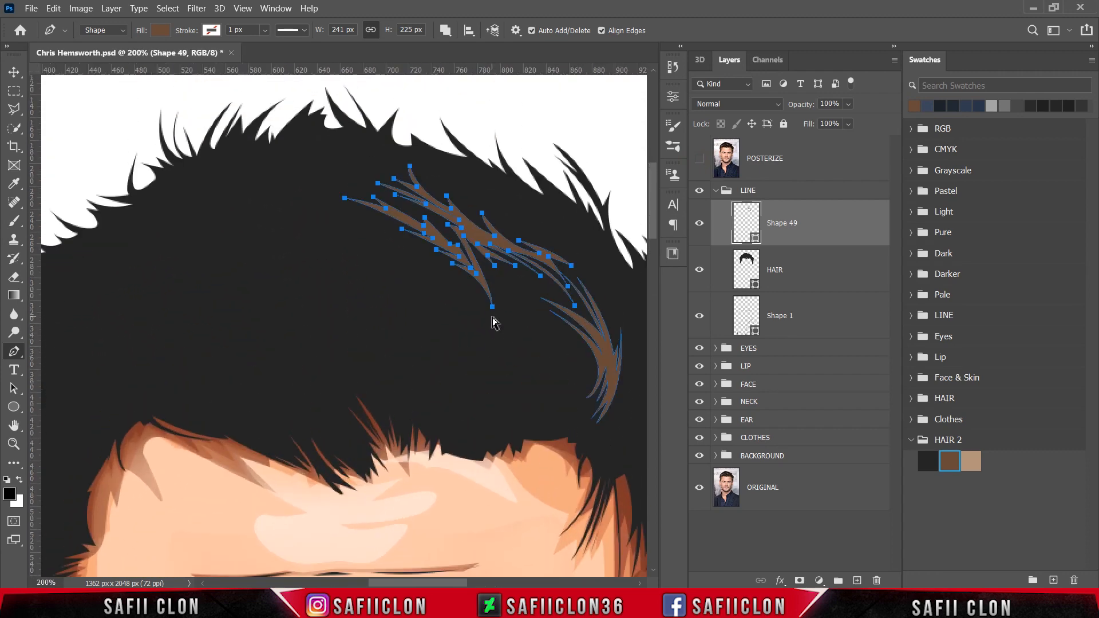
click(699, 159)
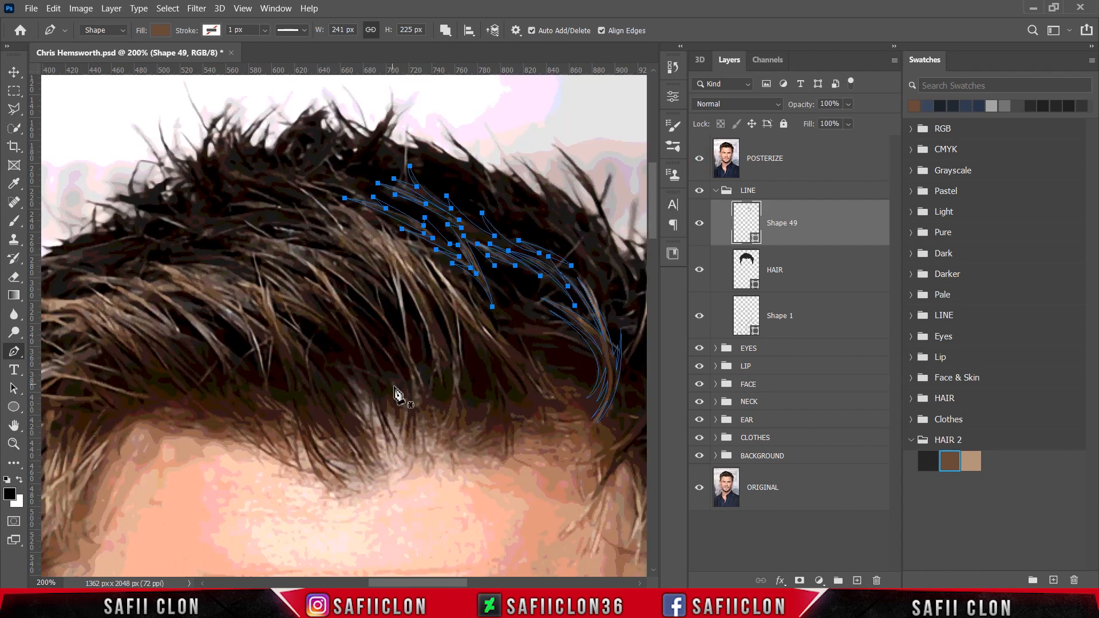
mouse_move(465, 582)
mouse_down()
mouse_move(482, 583)
mouse_move(466, 582)
mouse_up()
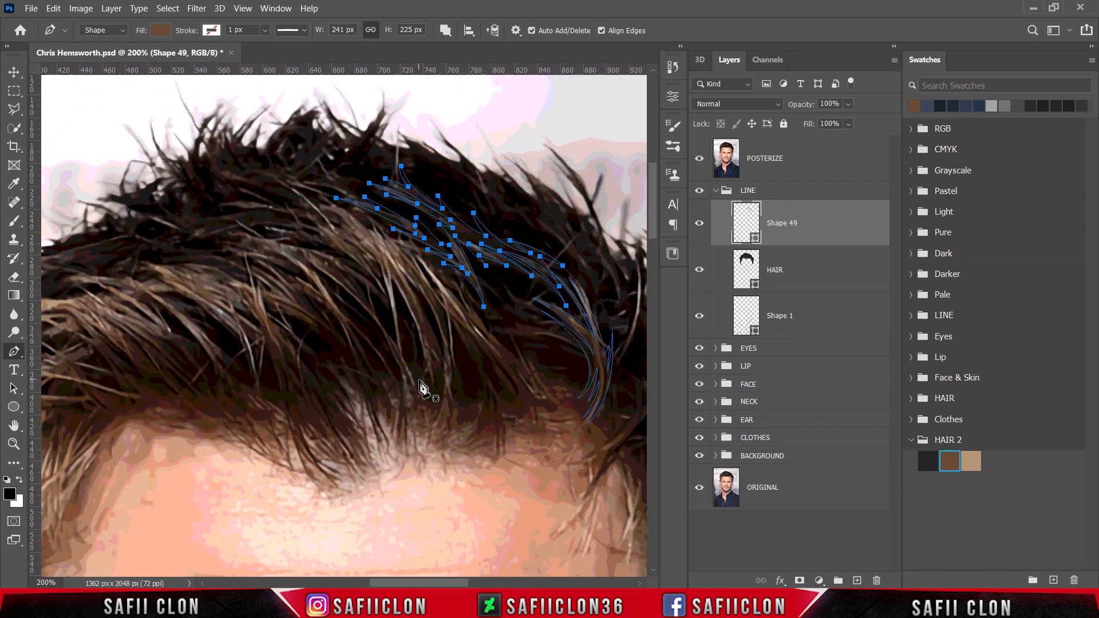
click(425, 385)
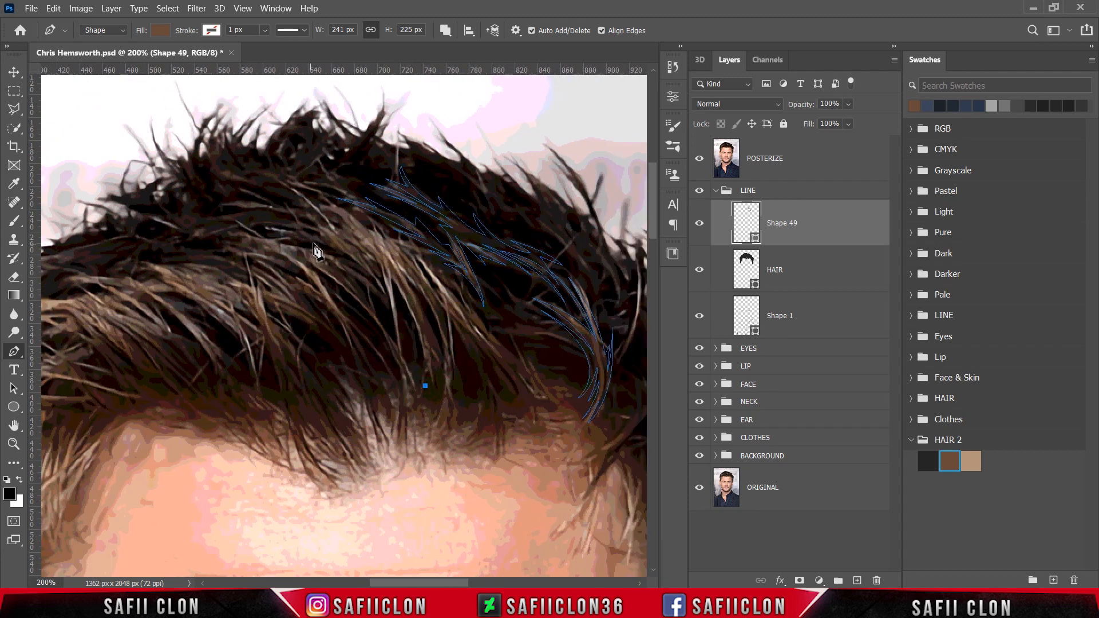
click(408, 329)
drag(269, 232, 147, 206)
alt+click(270, 232)
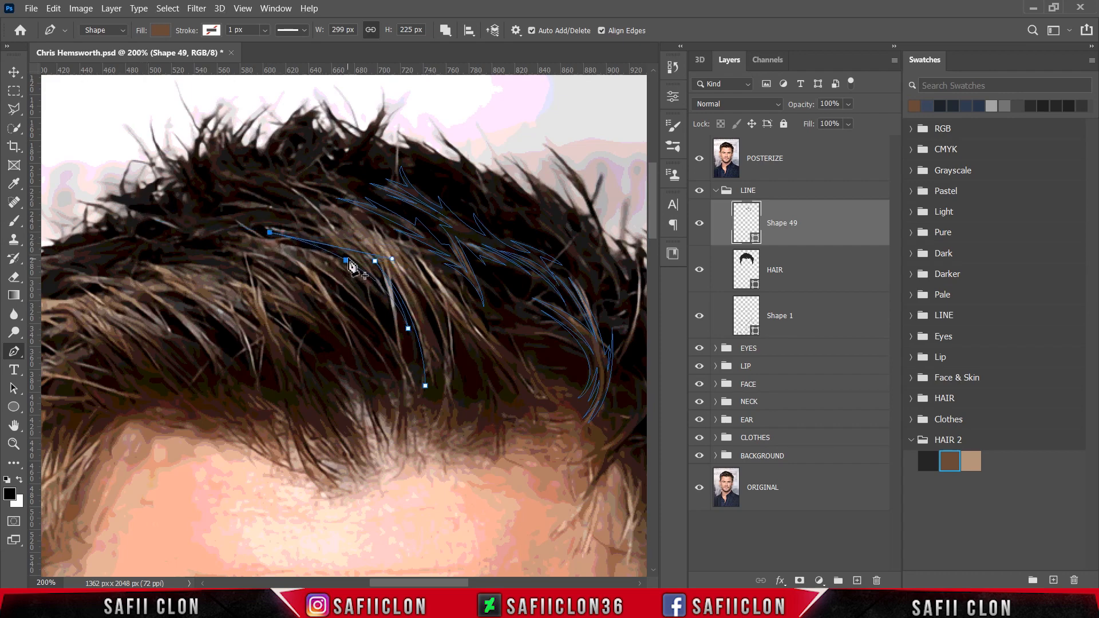
Step: Add two more narrow pointed strands beside the third tuft's upper-left tip, separated by curved notches
drag(346, 254, 383, 272)
drag(273, 227, 233, 220)
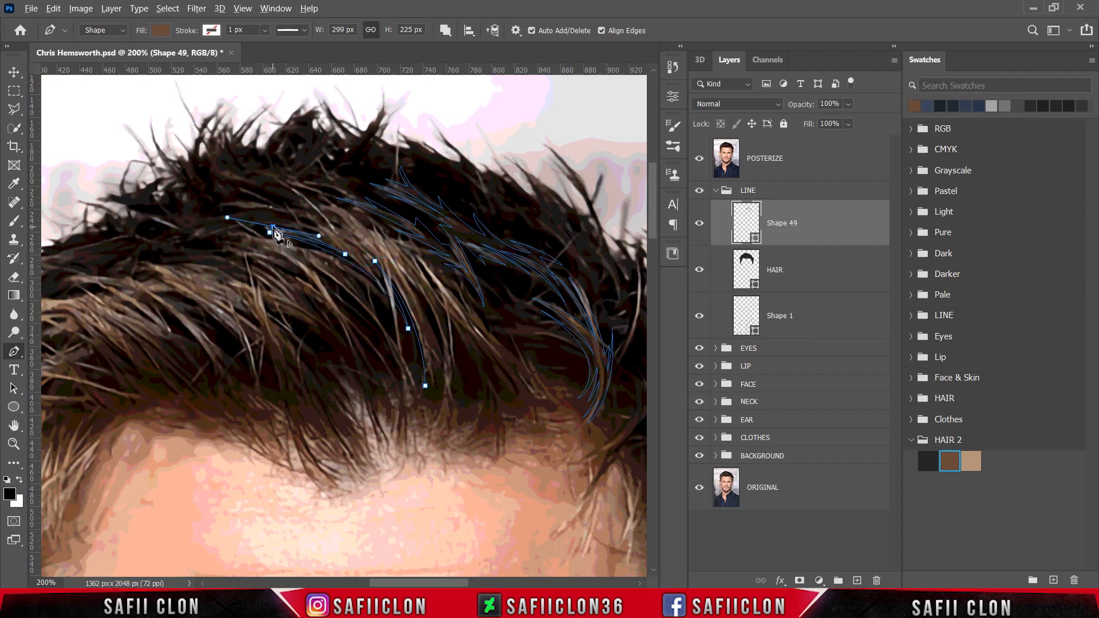
alt+click(273, 228)
drag(372, 270, 412, 307)
alt+click(373, 271)
drag(291, 224, 247, 215)
alt+click(292, 224)
drag(347, 243, 328, 237)
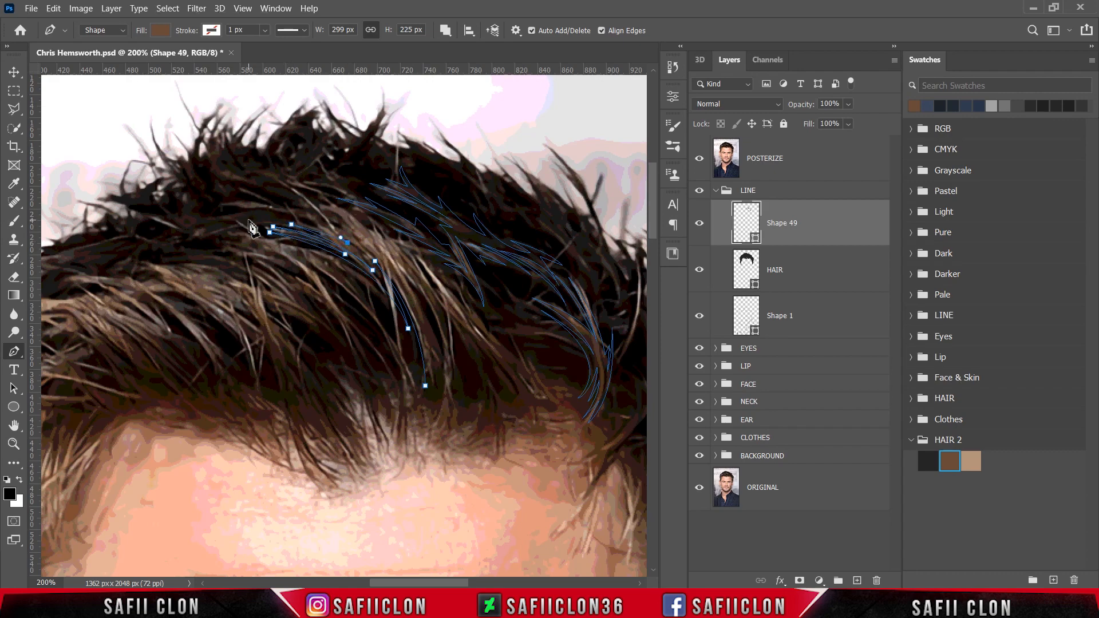
Step: Extend the third tuft with two higher pointed strands at its upper-left end, cutting a deep curved notch between them
drag(270, 213, 232, 203)
alt+click(271, 213)
drag(404, 283, 448, 339)
alt+click(403, 282)
click(331, 230)
drag(274, 208, 189, 197)
alt+click(274, 208)
drag(356, 232, 399, 281)
Step: Trace a row of short spikes and notches along the third tuft's upper edge
click(370, 217)
click(387, 251)
click(384, 228)
click(409, 280)
click(396, 241)
Step: Cut long curved notches between the strands running down the right side of the third tuft
drag(450, 312, 541, 388)
alt+click(451, 311)
click(403, 244)
alt+click(467, 322)
click(416, 254)
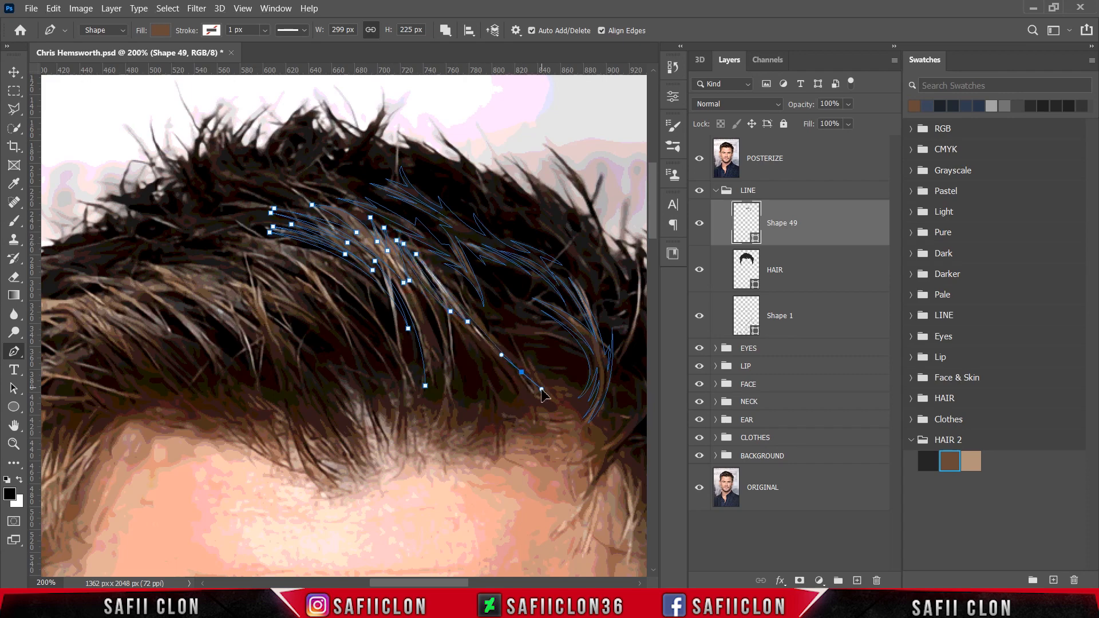
Step: Trace the third tuft's lower-right end as a fan of short pointed strands with notches between them
alt+click(522, 372)
click(496, 353)
click(523, 388)
click(488, 347)
click(506, 380)
click(484, 349)
click(486, 389)
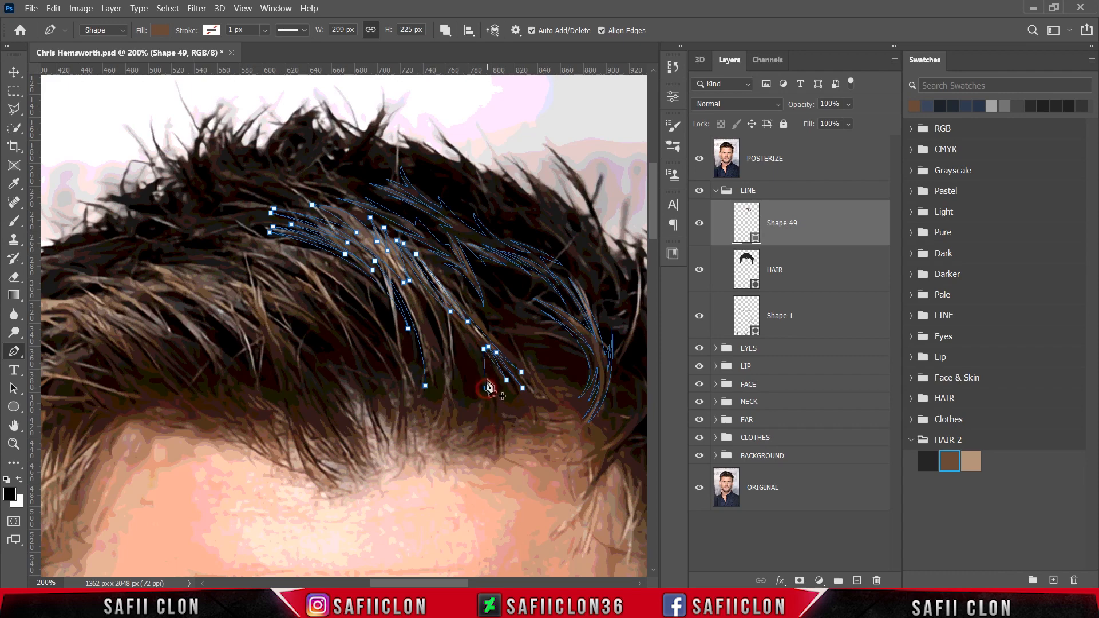
click(453, 325)
Step: Add long downward-pointing strands along the third tuft's lower end, with deep curved notches between their tips
click(698, 163)
drag(479, 414, 473, 441)
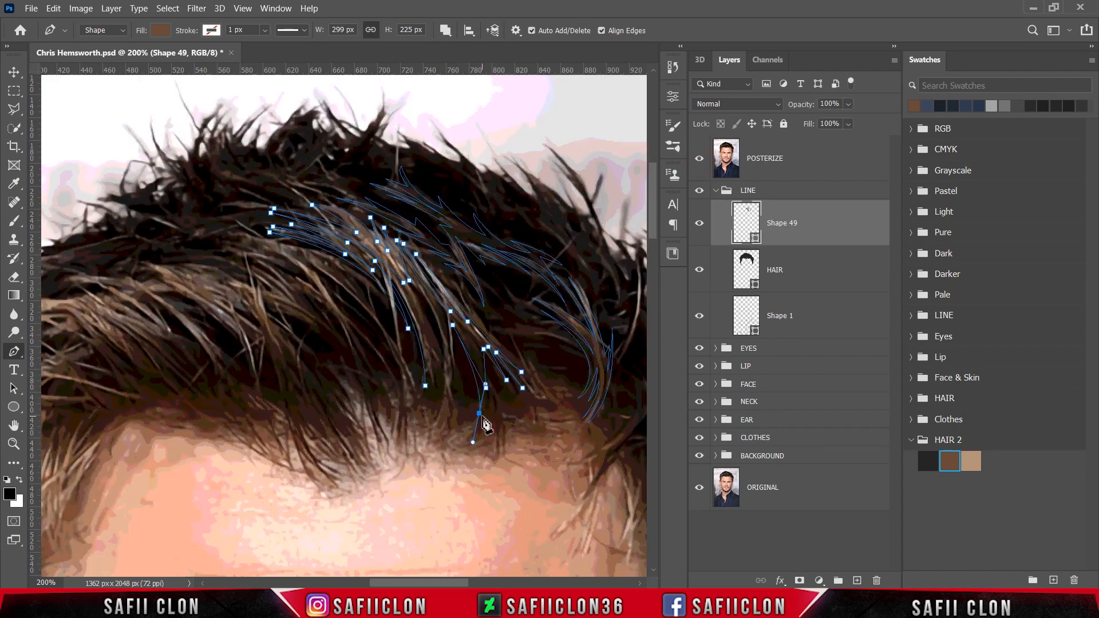
alt+click(480, 413)
drag(452, 340, 428, 309)
alt+click(453, 340)
drag(453, 375, 423, 419)
click(417, 292)
alt+click(436, 387)
drag(419, 314, 395, 273)
alt+click(420, 313)
Step: Add the last narrow strand at the third tuft's lower end and close its path at the starting point
drag(431, 392, 420, 426)
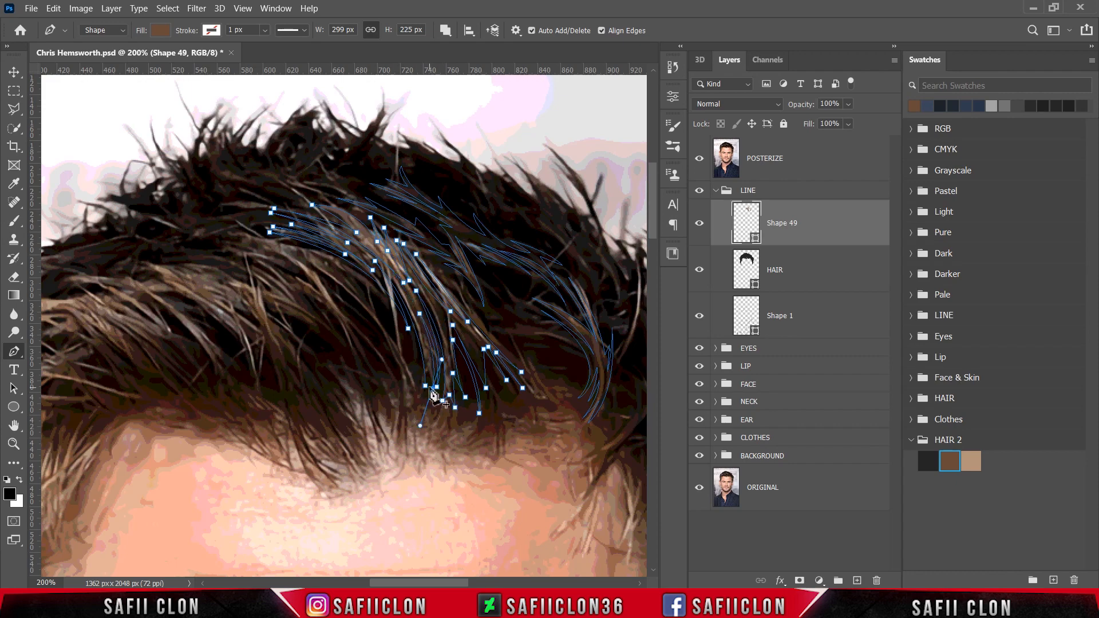
alt+click(431, 393)
drag(416, 319, 397, 280)
alt+click(416, 319)
drag(425, 386, 420, 392)
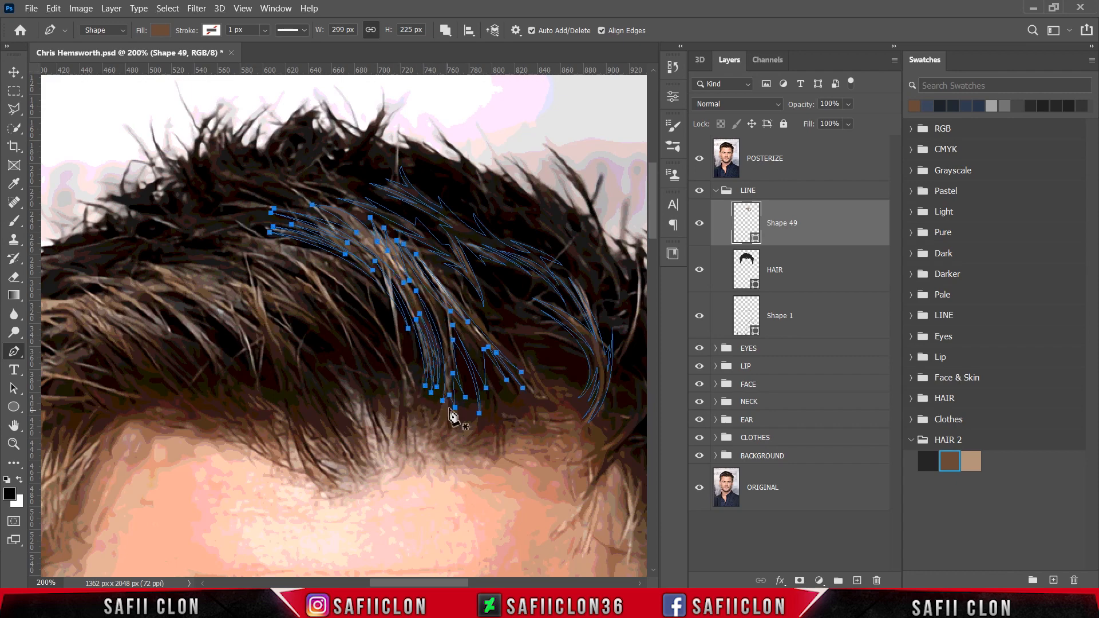
Step: Start a fourth tuft below the third, tracing its upper edge and two long pointed tips towards the left of the hair
scroll(427, 412, up, 1)
drag(465, 581, 457, 579)
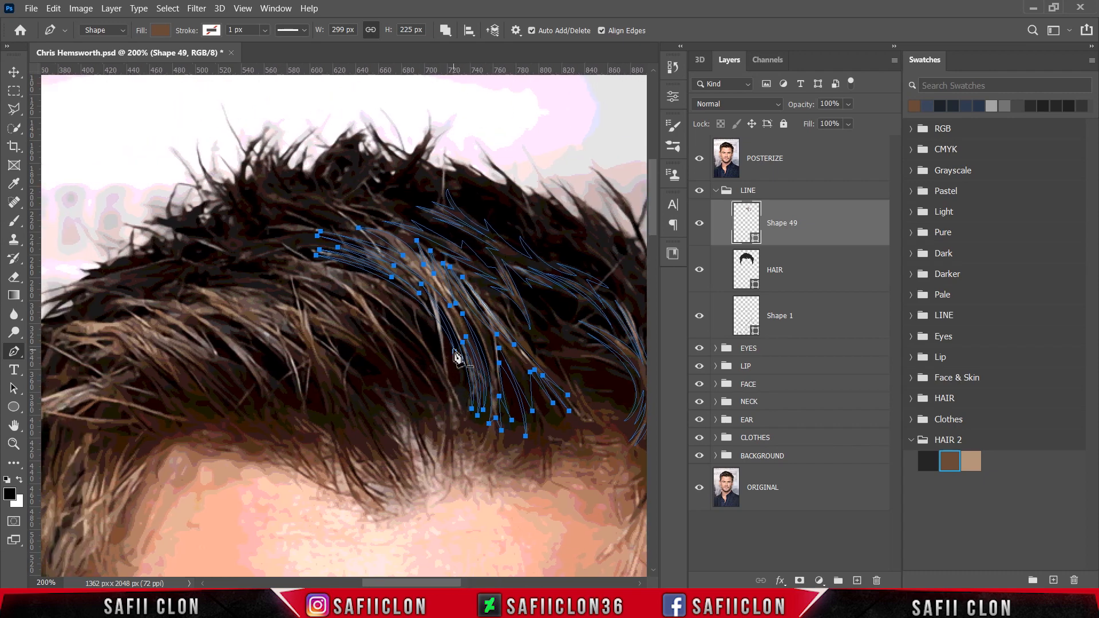
drag(291, 259, 387, 259)
click(436, 329)
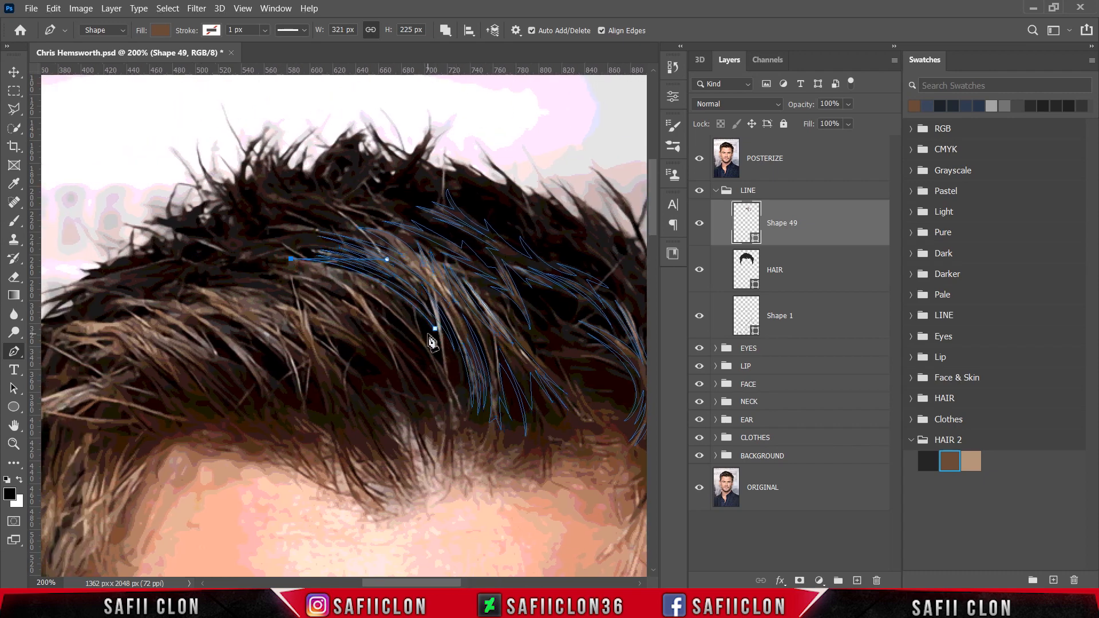
drag(409, 309, 454, 354)
alt+click(409, 309)
drag(260, 261, 176, 272)
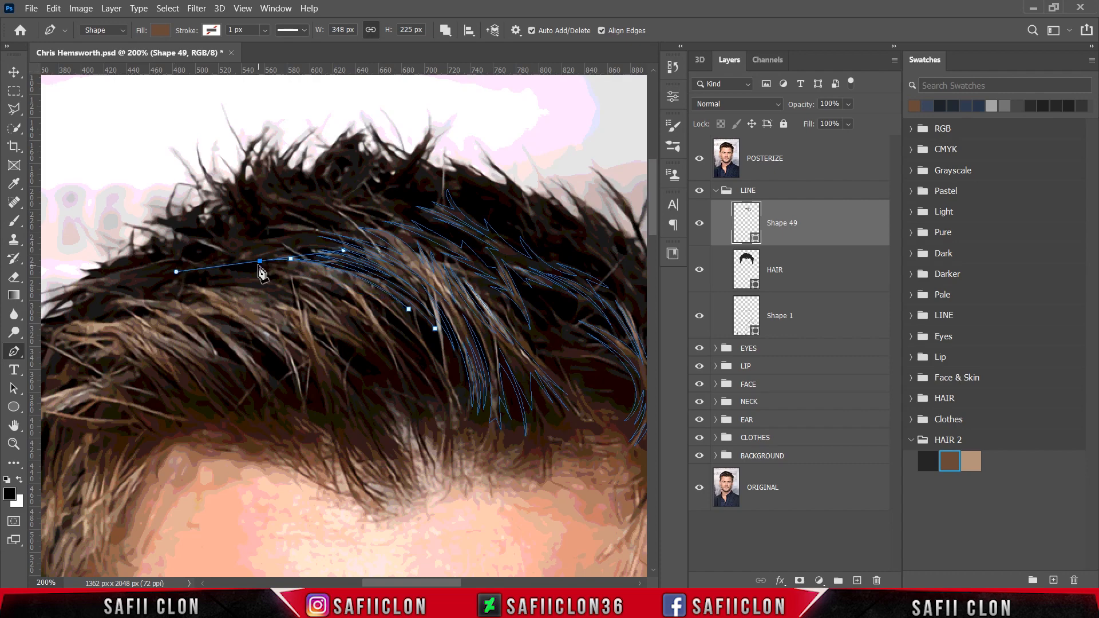
alt+click(260, 261)
Step: Trace a long strand down to the forehead and a zigzag of inner notches in the fourth tuft
drag(426, 335, 464, 450)
alt+click(426, 335)
click(409, 325)
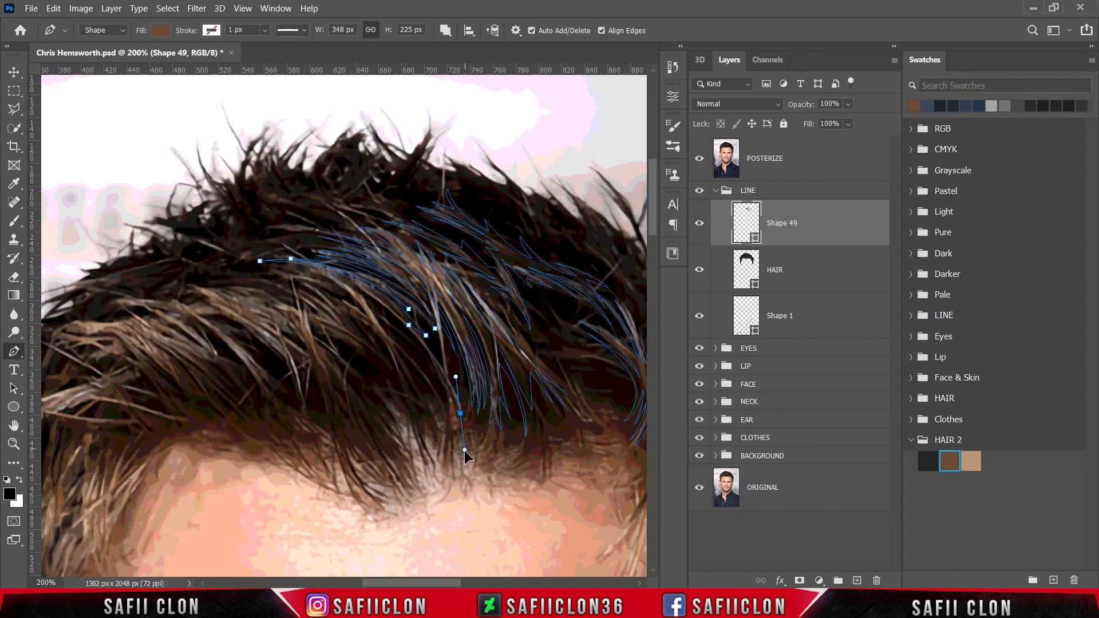
alt+click(460, 413)
click(351, 284)
click(400, 330)
click(374, 313)
Step: Add another forehead-pointing strand to the fourth tuft and a long thin strand sweeping up to the left
drag(438, 410, 443, 469)
alt+click(437, 409)
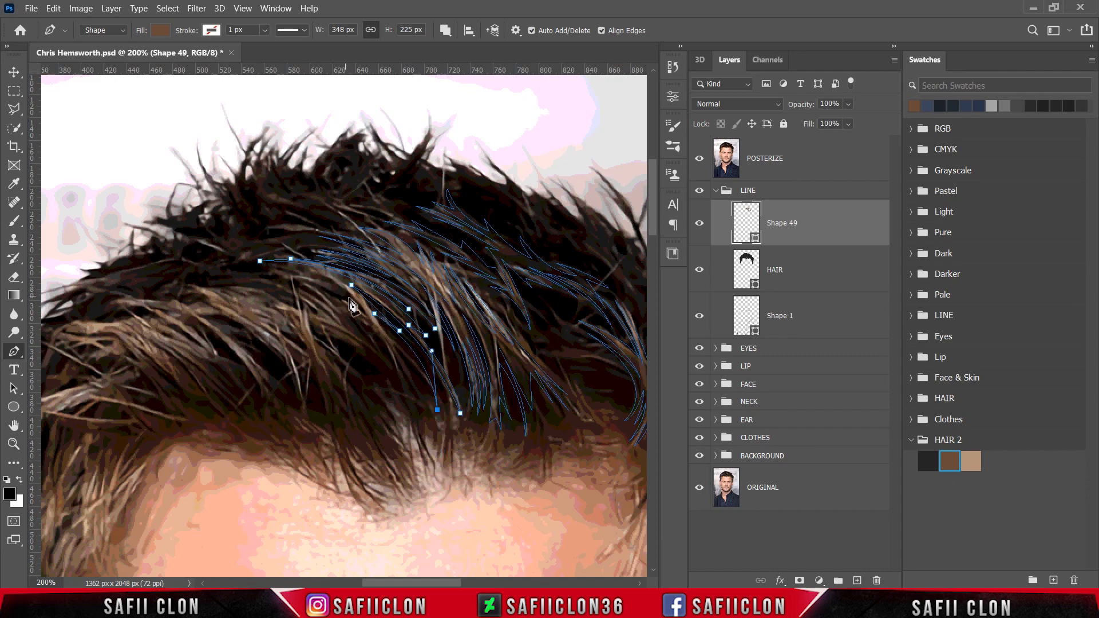
click(316, 276)
drag(371, 320, 385, 344)
click(216, 269)
click(415, 380)
Step: Add the fourth tuft's outermost left tip and trace its lower edge with curved strands down towards the forehead
drag(206, 281, 85, 311)
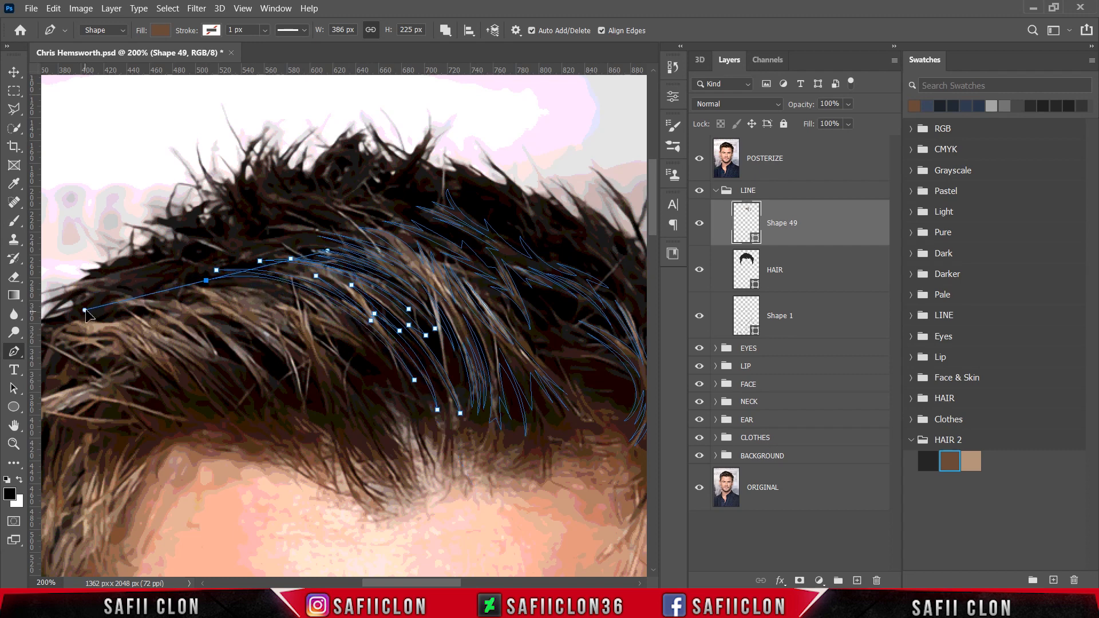
alt+click(206, 280)
drag(316, 313, 398, 358)
alt+click(316, 313)
alt+click(374, 343)
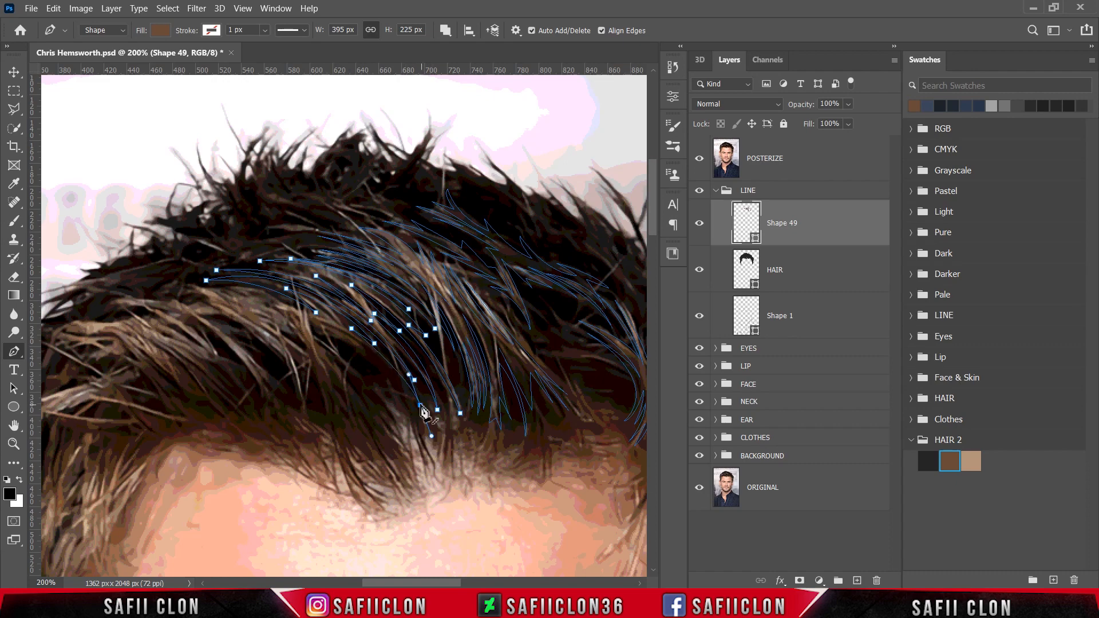
alt+click(421, 405)
drag(321, 326, 272, 318)
Step: Check the traced strands with the POSTERIZE layer briefly hidden, and begin the small spikes at the fourth tuft's lower tip
click(699, 157)
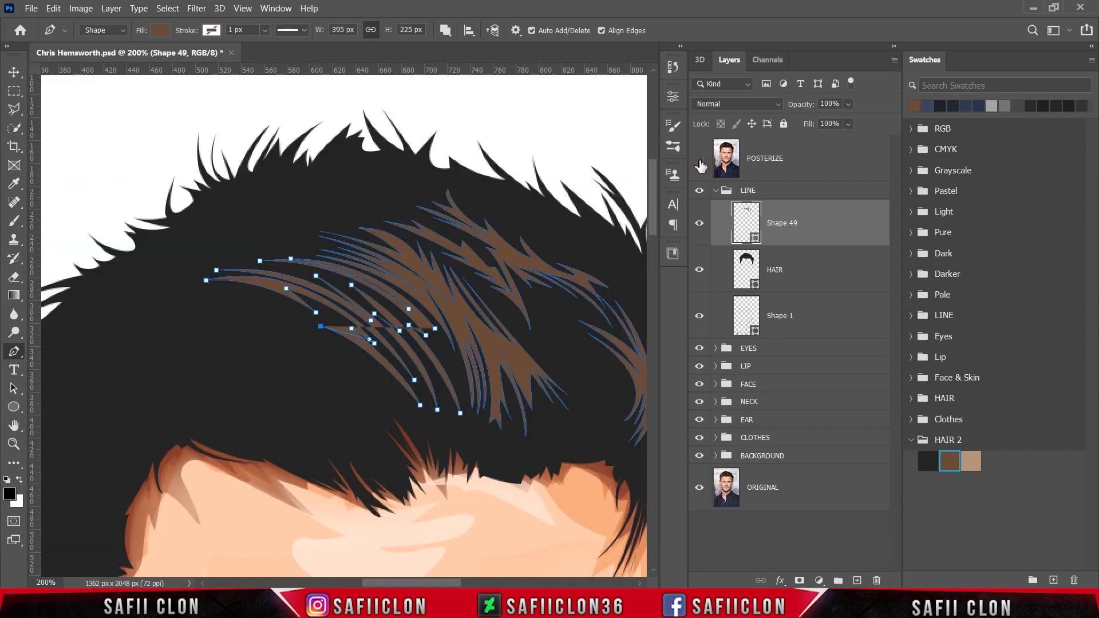
click(698, 158)
drag(421, 414, 439, 453)
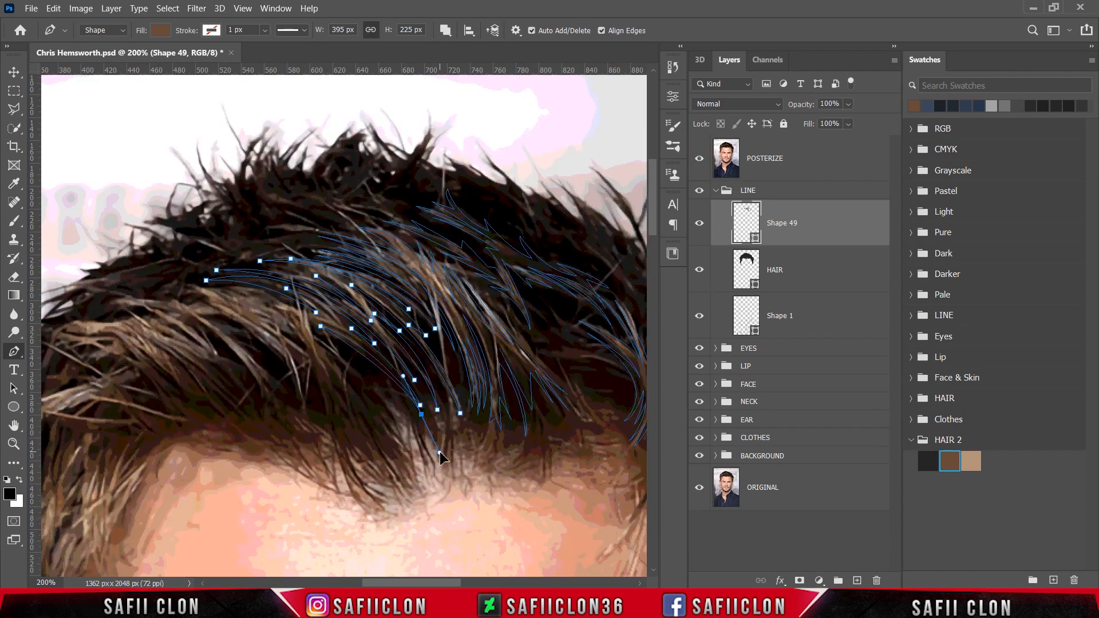
alt+click(422, 414)
click(435, 398)
click(429, 413)
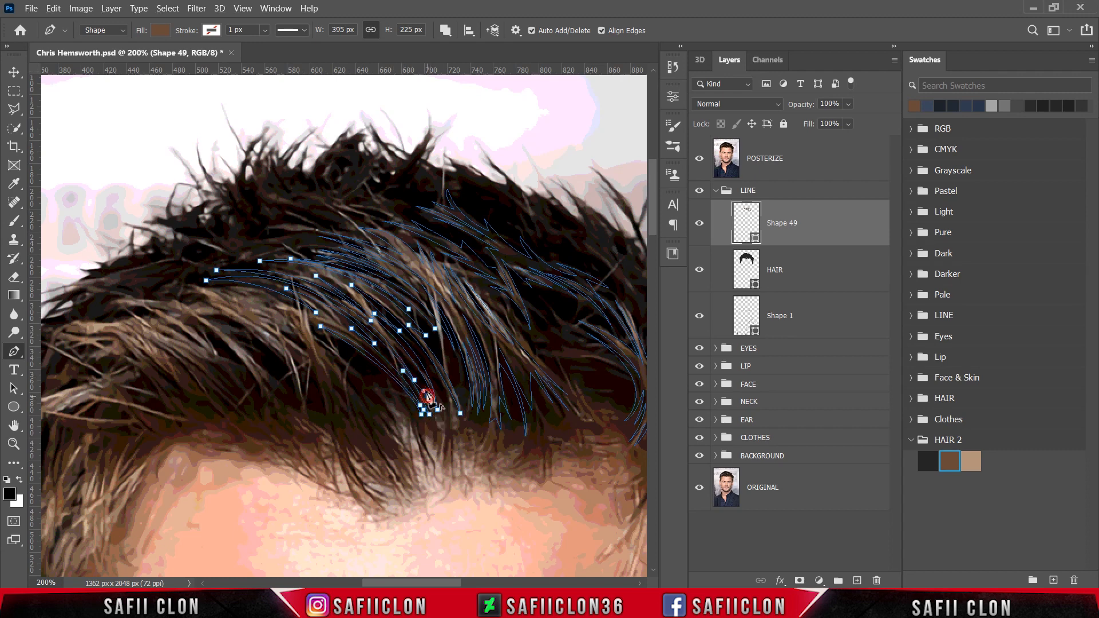
Step: Continue the row of short spikes and notches along the fourth tuft's lower end above the forehead
click(428, 397)
click(440, 419)
click(441, 399)
click(450, 409)
click(428, 362)
click(460, 422)
click(463, 419)
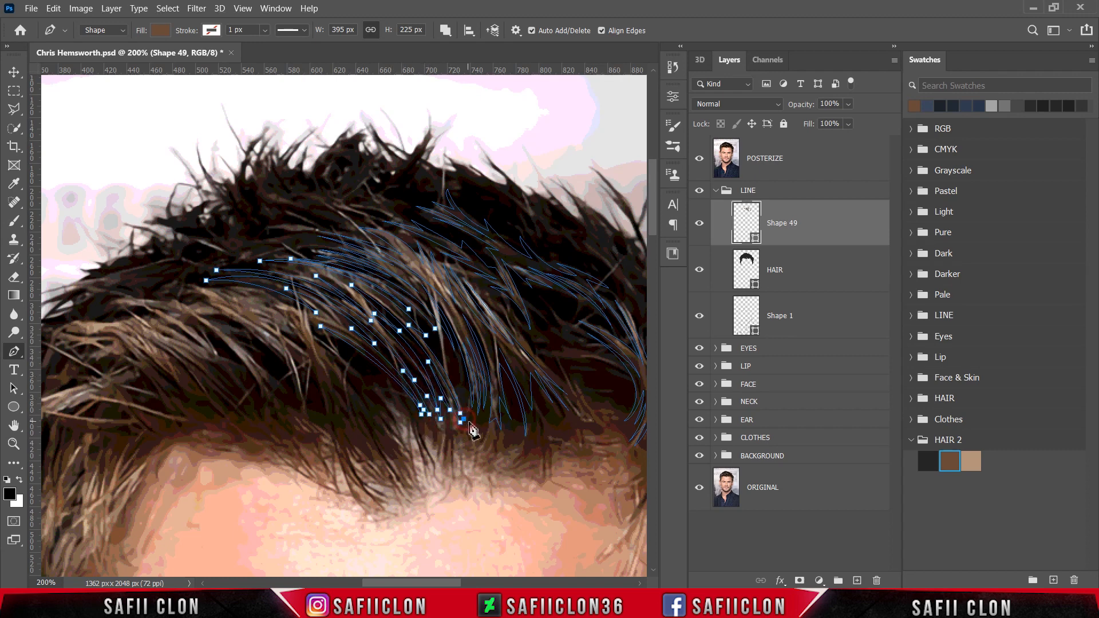
Step: Bring the fourth tuft's path back up its right side with inner notches and close it at the starting point
click(462, 389)
click(426, 335)
click(419, 320)
drag(388, 279, 380, 273)
alt+click(419, 319)
click(458, 366)
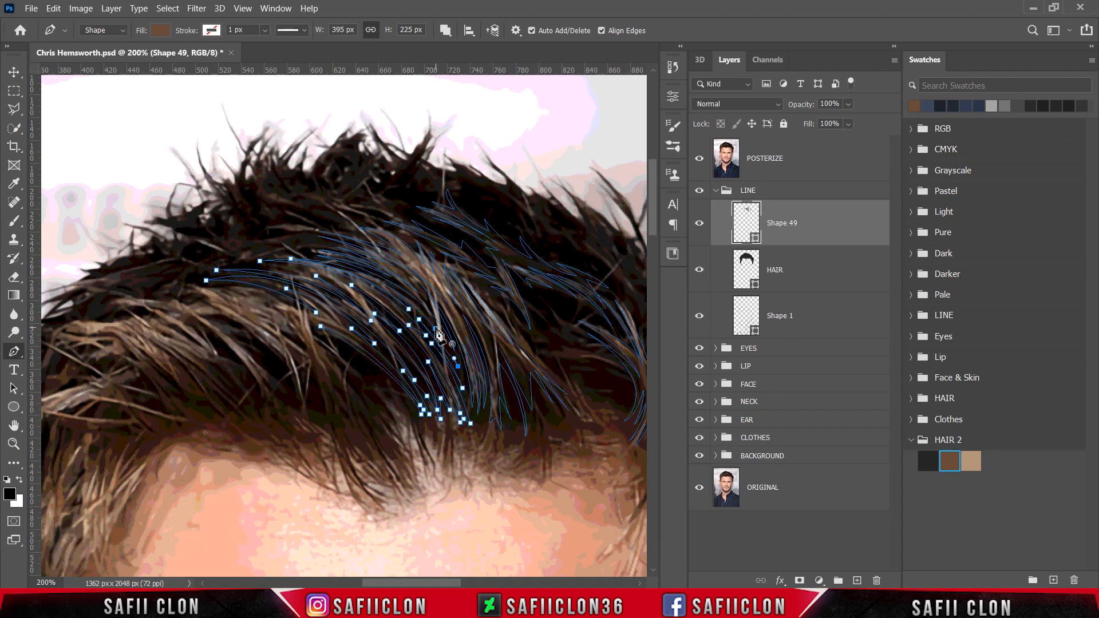
drag(435, 328, 426, 318)
Step: Start a fifth tuft below the fourth, tracing its long lower edge and two pointed strands down to the hairline
scroll(334, 427, down, 2)
click(189, 254)
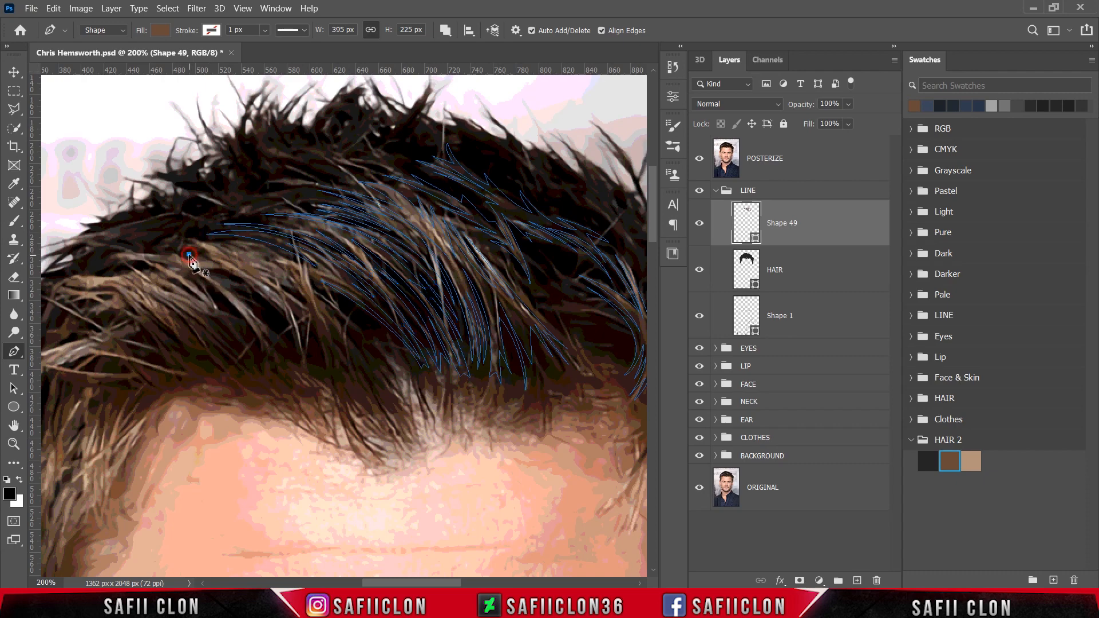
drag(310, 382, 323, 411)
alt+click(310, 383)
drag(296, 319, 285, 297)
alt+click(297, 320)
drag(340, 405, 358, 486)
alt+click(340, 404)
drag(298, 310, 257, 274)
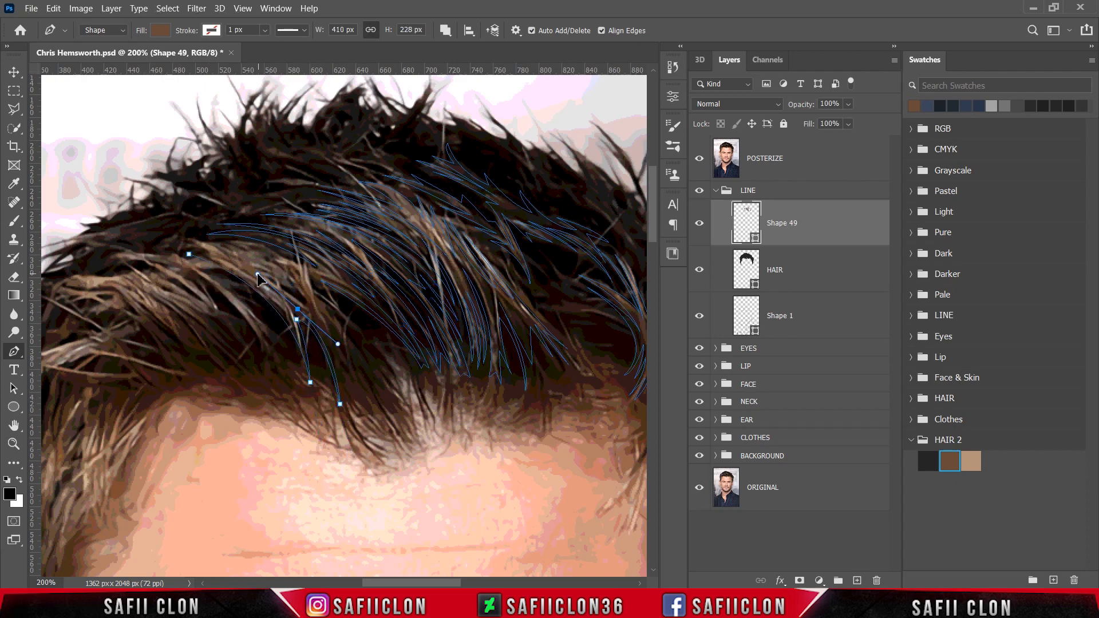
alt+click(298, 309)
Step: Add a zigzag of pointed strands and notches along the fifth tuft's lower end near the hairline
drag(348, 382, 364, 426)
alt+click(347, 382)
click(335, 346)
click(379, 407)
click(348, 355)
click(375, 389)
Step: Cut two deep curved notches into the fifth tuft's middle and add pointed strands on its right side
drag(294, 292, 249, 250)
alt+click(294, 292)
drag(291, 284, 211, 220)
alt+click(291, 284)
click(371, 348)
click(337, 312)
click(377, 338)
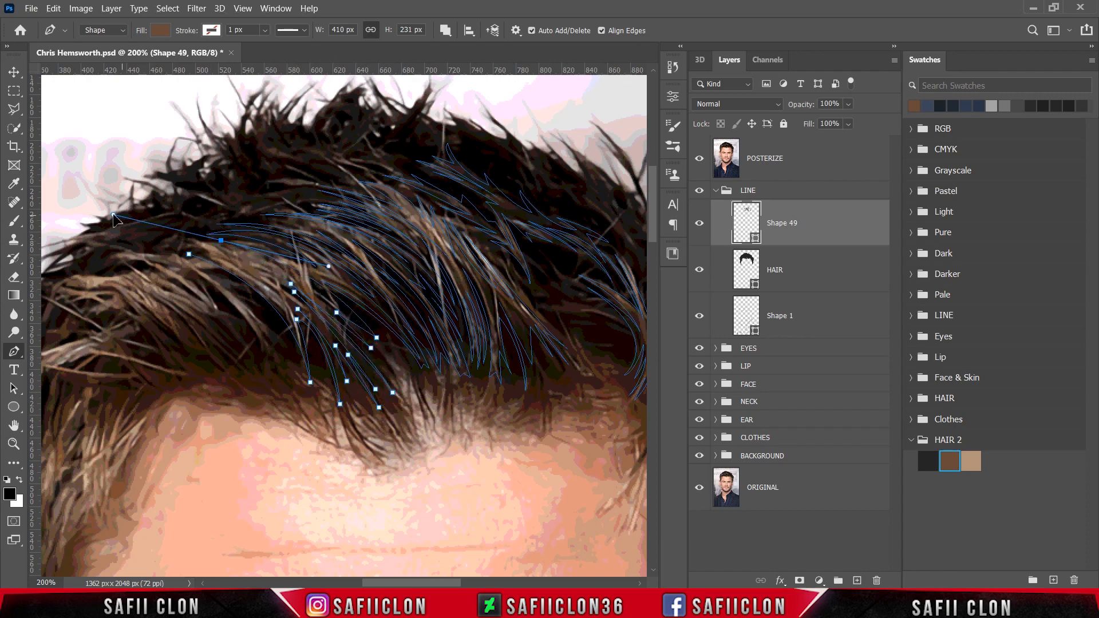
Step: Trace the fifth tuft's upper edge with long pointed tips towards the left and close its path at the starting point
click(221, 240)
drag(329, 298, 356, 327)
drag(186, 239, 123, 240)
alt+click(187, 239)
click(233, 257)
alt+click(159, 242)
drag(293, 299, 343, 345)
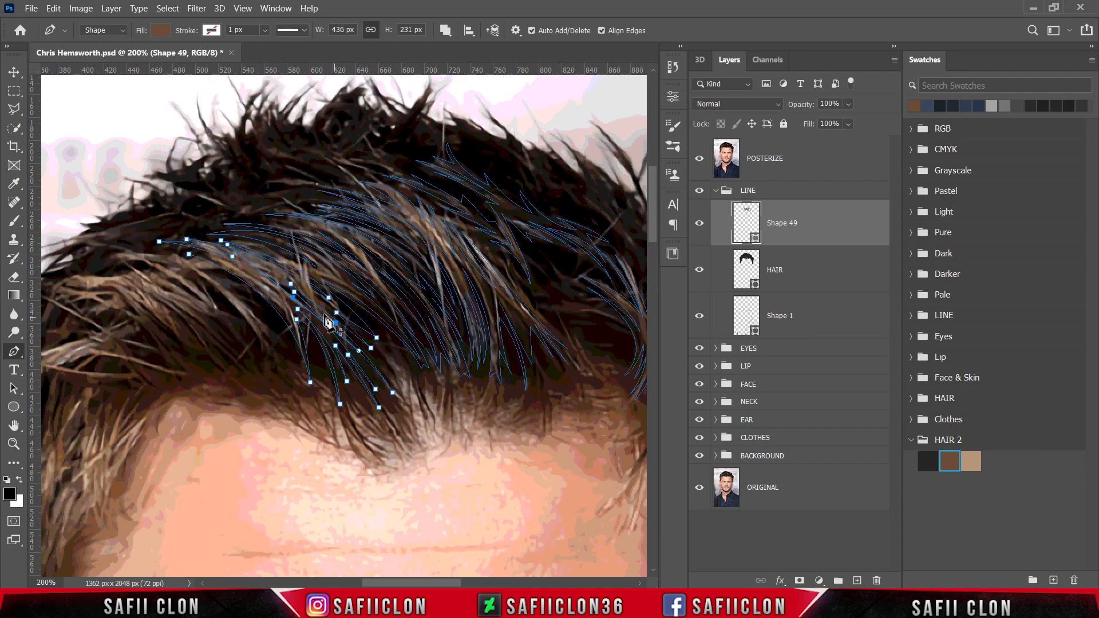
alt+click(293, 298)
drag(189, 254, 143, 250)
Step: Start a sixth tuft left of the fifth with a long curve from above the hairline to a pointed upper-left tip
click(301, 353)
scroll(322, 375, left, 3)
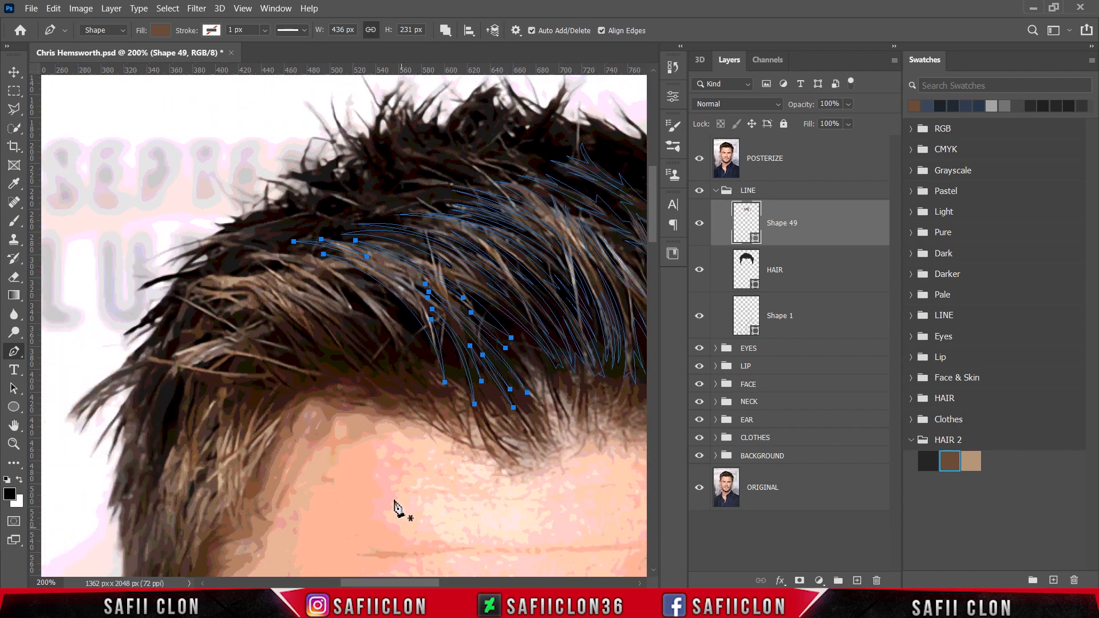
click(429, 350)
drag(295, 251, 237, 244)
alt+click(295, 251)
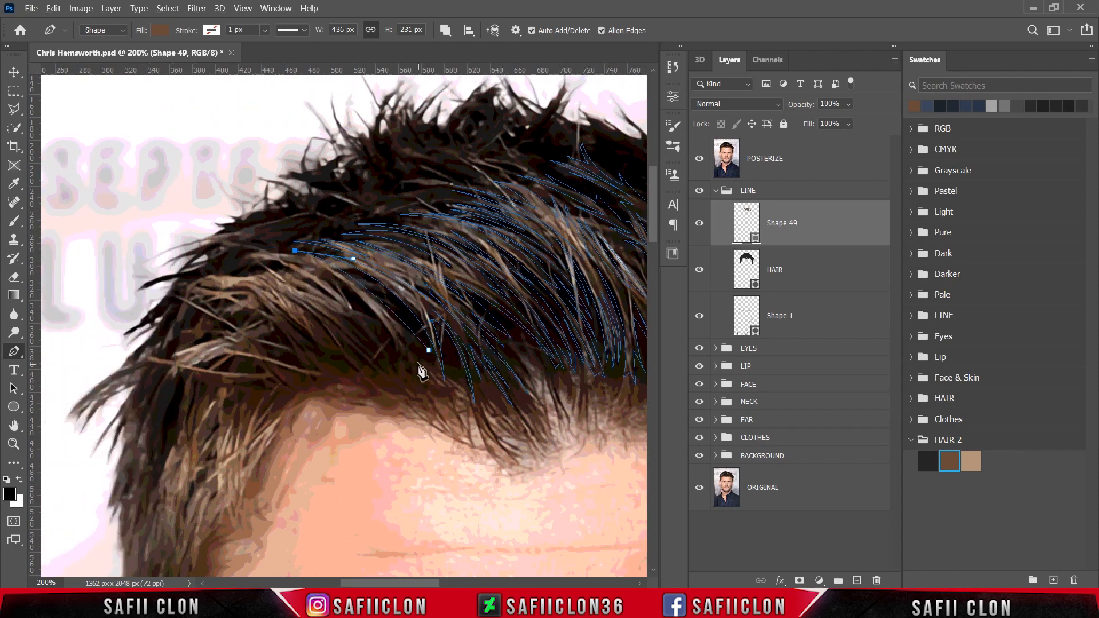
Step: Add a pointed strand and a curved notch at the left of the sixth tuft's lower end, above the hairline
drag(401, 369, 407, 444)
alt+click(401, 368)
click(399, 339)
click(409, 358)
drag(388, 320, 369, 303)
alt+click(387, 320)
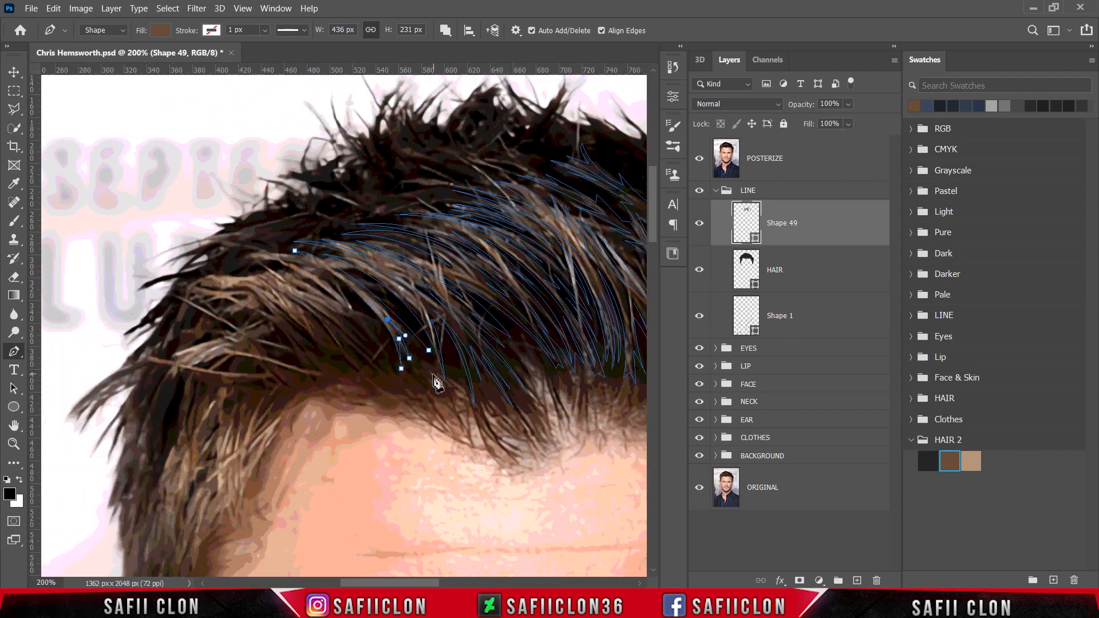
Step: Add two more pointed strands with a deep notch to the sixth tuft's lower end and close its path at the starting point
drag(432, 385, 440, 407)
alt+click(432, 384)
click(417, 350)
click(440, 385)
drag(400, 332, 397, 330)
alt+click(407, 333)
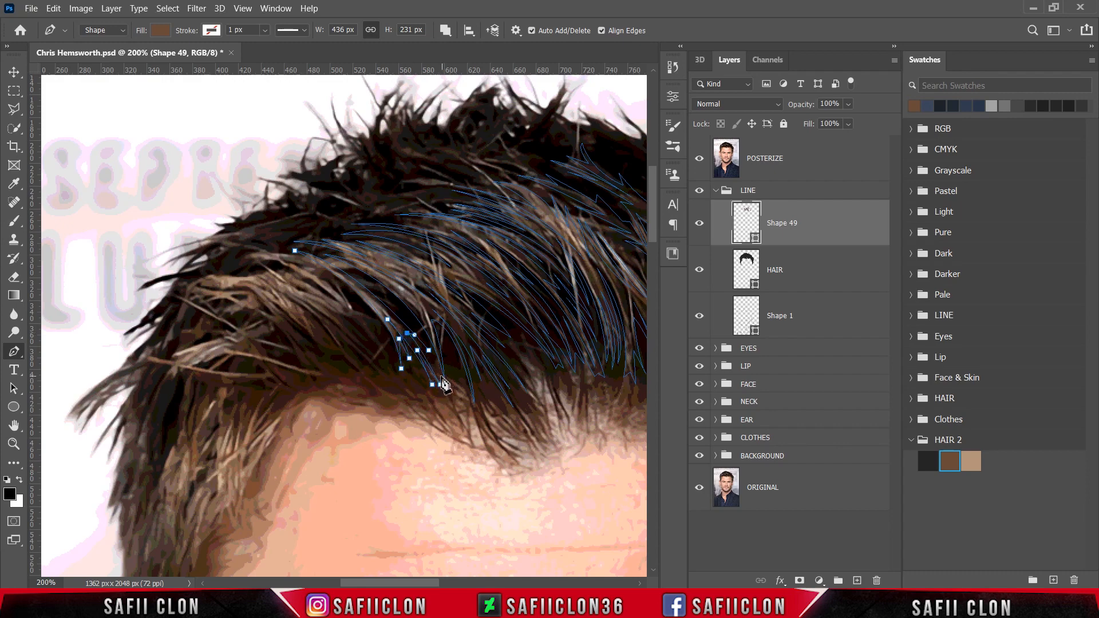
click(442, 377)
click(429, 349)
Step: Start a seventh tuft left of the sixth, curving from above the hairline to a pointed upper-left tip and back down
scroll(391, 393, up, 1)
click(304, 390)
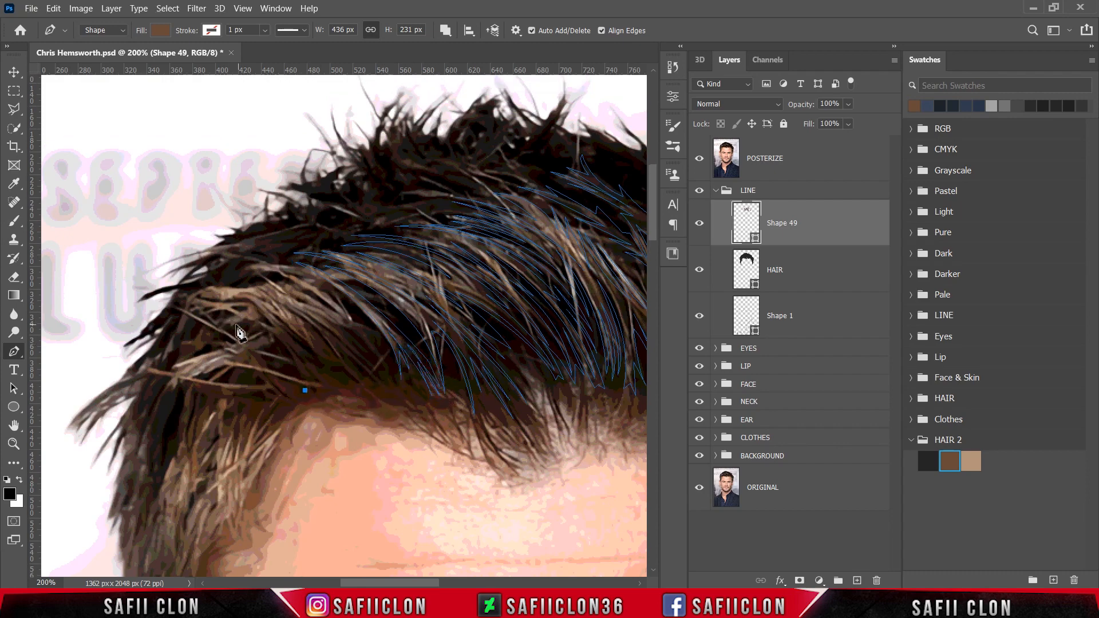
drag(214, 311, 265, 325)
click(199, 299)
drag(301, 356, 367, 392)
alt+click(302, 356)
Step: Trace long curved strands and notches between the seventh tuft's lower end and its pointed upper-left tips
click(293, 331)
alt+click(350, 382)
drag(230, 298, 171, 291)
alt+click(230, 298)
drag(311, 335, 396, 409)
alt+click(311, 336)
alt+click(218, 292)
alt+click(281, 307)
Step: Continue the seventh tuft's upper edge with short pointed tips and long curved cuts running down towards the hairline
click(243, 288)
alt+click(350, 361)
drag(252, 285, 183, 264)
alt+click(252, 285)
click(281, 297)
click(277, 280)
drag(362, 329, 402, 395)
alt+click(362, 330)
Step: Trace the seventh tuft's upper-right edge with pointed tips and bring long strands down its right side to the hairline
click(289, 274)
click(314, 288)
key(ctrl+z)
click(348, 308)
click(340, 290)
alt+click(394, 378)
drag(321, 310, 276, 294)
drag(382, 367, 393, 396)
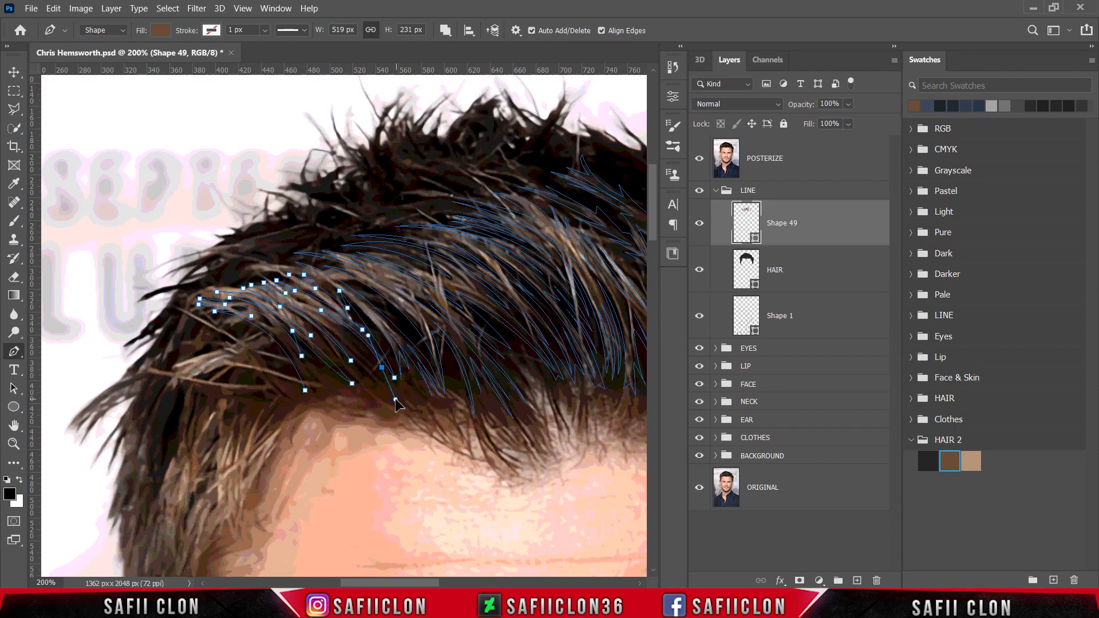
alt+click(381, 367)
Step: Cut a long curved notch into the seventh tuft's right side and add short pointed strands below it
drag(328, 323, 298, 310)
click(369, 358)
click(348, 347)
click(375, 381)
click(338, 357)
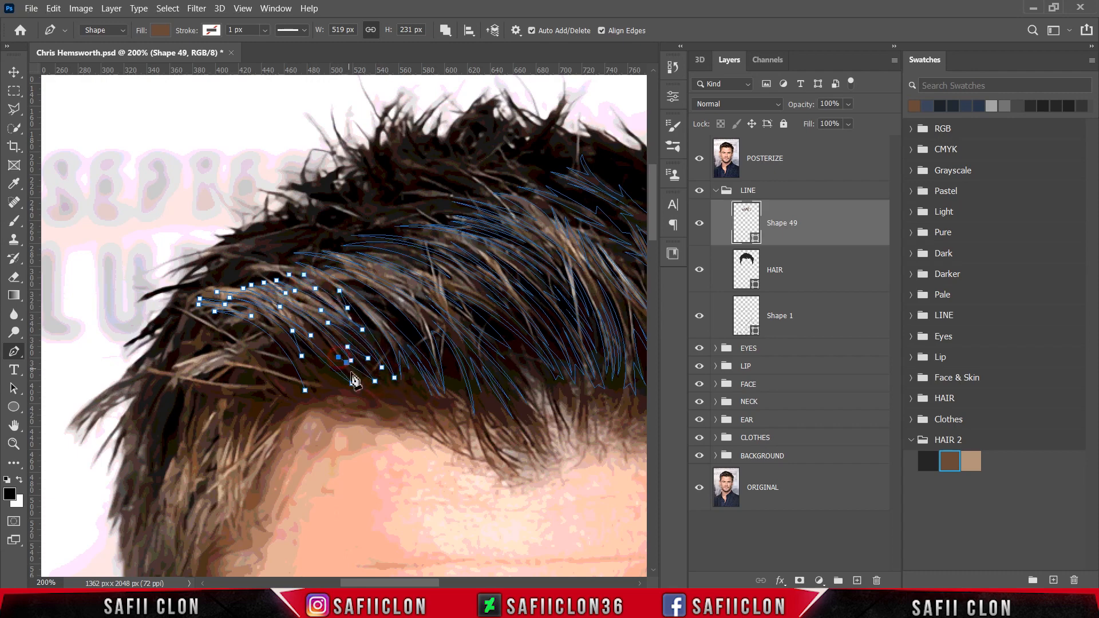
Step: Finish the seventh tuft's lower end with jagged strand tips and a notch, closing its path at the starting point
click(364, 391)
click(341, 383)
click(342, 393)
click(312, 361)
click(281, 338)
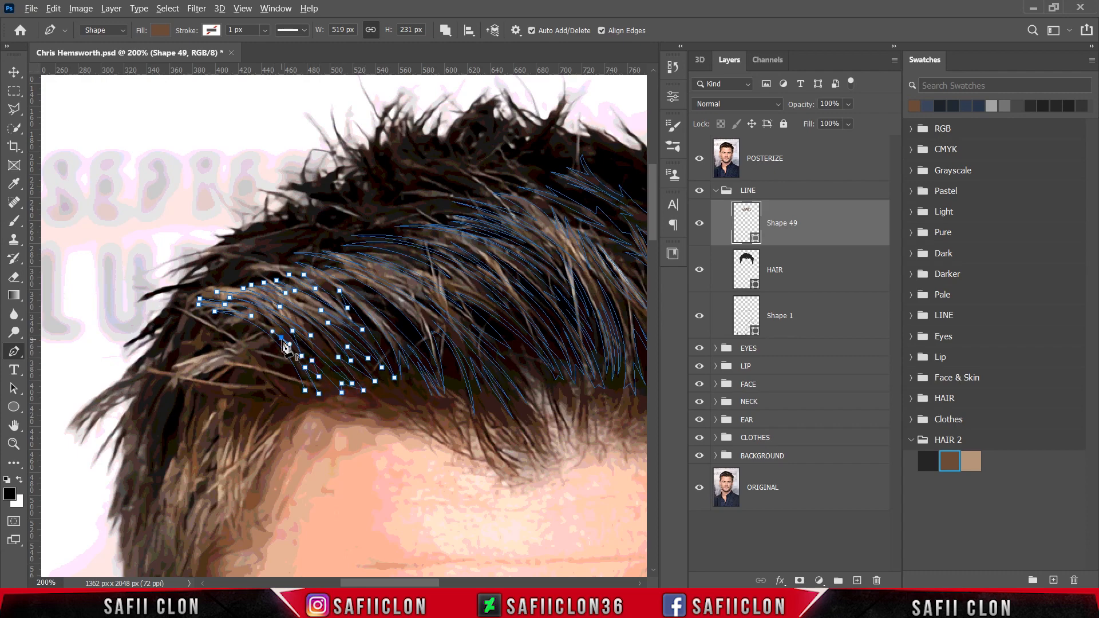
click(305, 390)
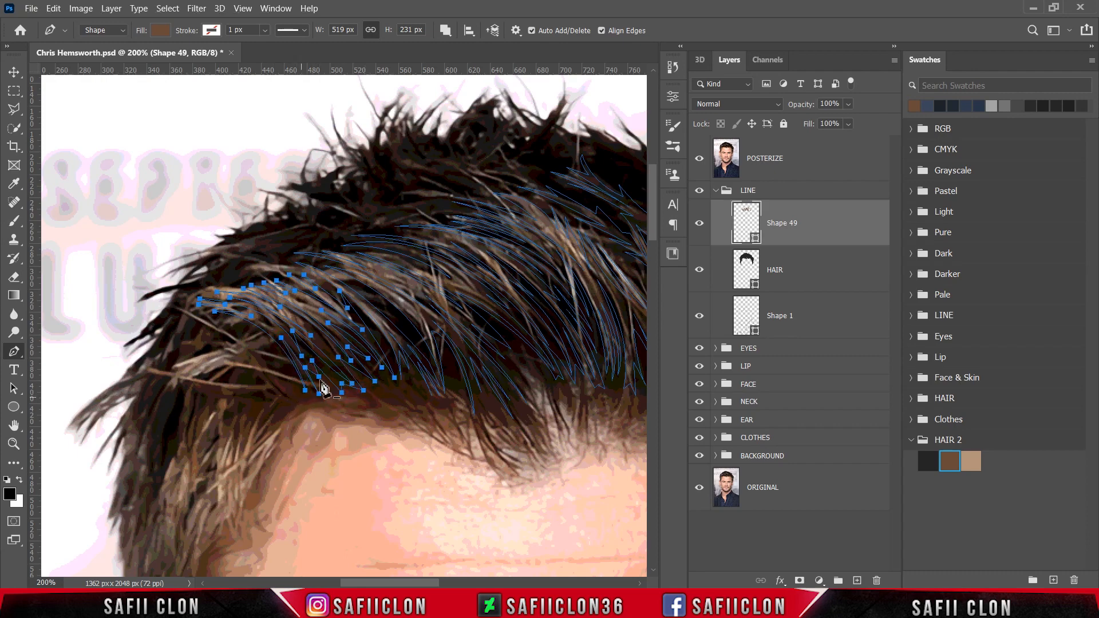
Step: Hide the POSTERIZE layer and examine the brown hair highlights on the whole portrait with the path outlines hidden
click(699, 159)
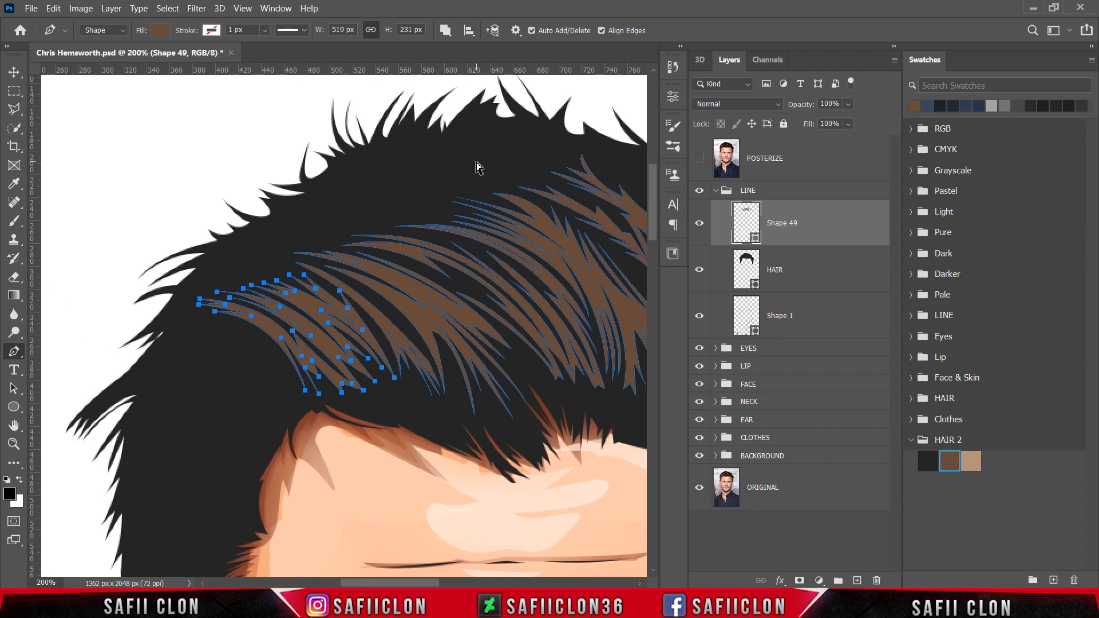
key(Escape)
key(ctrl+minus)
key(ctrl+minus)
key(ctrl+minus)
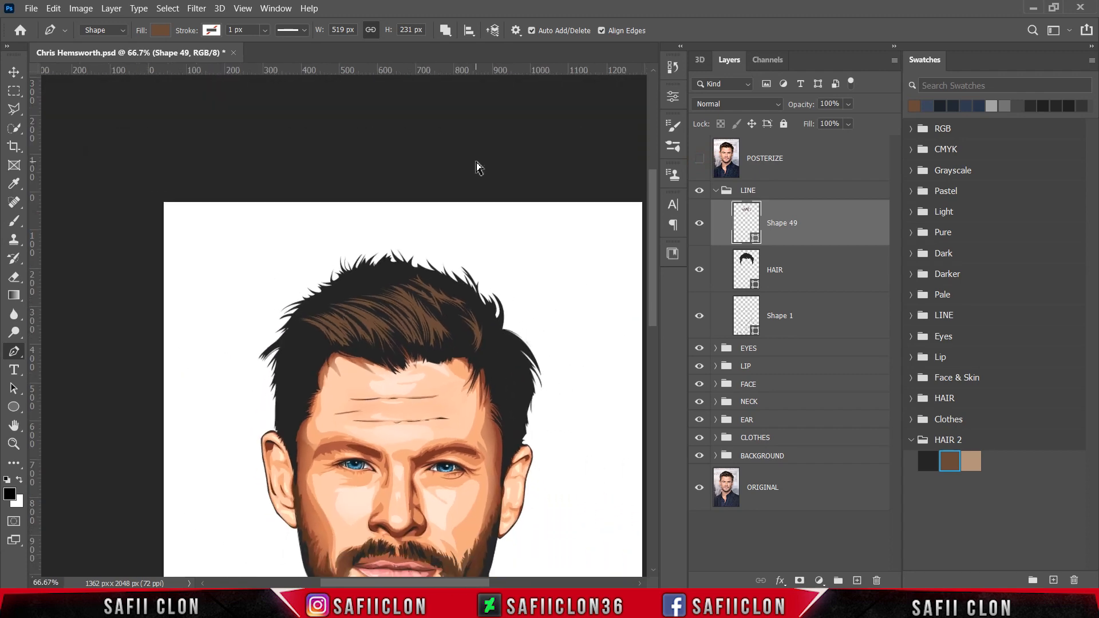
key(ctrl+minus)
key(ctrl+minus)
key(ctrl+minus)
key(ctrl+plus)
key(ctrl+plus)
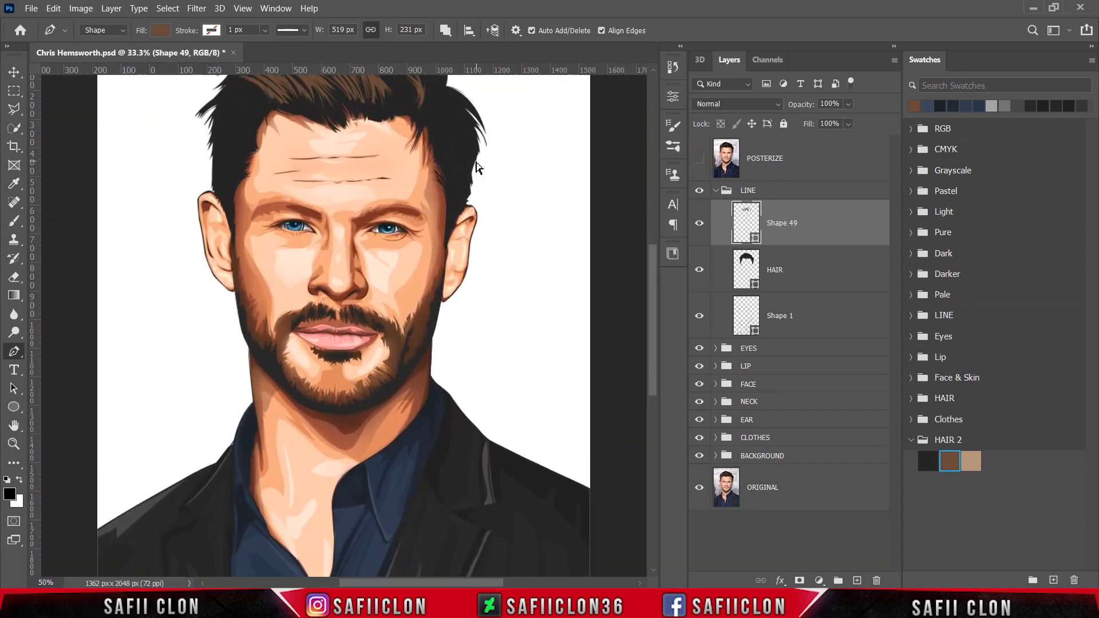
key(ctrl+plus)
scroll(435, 241, up, 5)
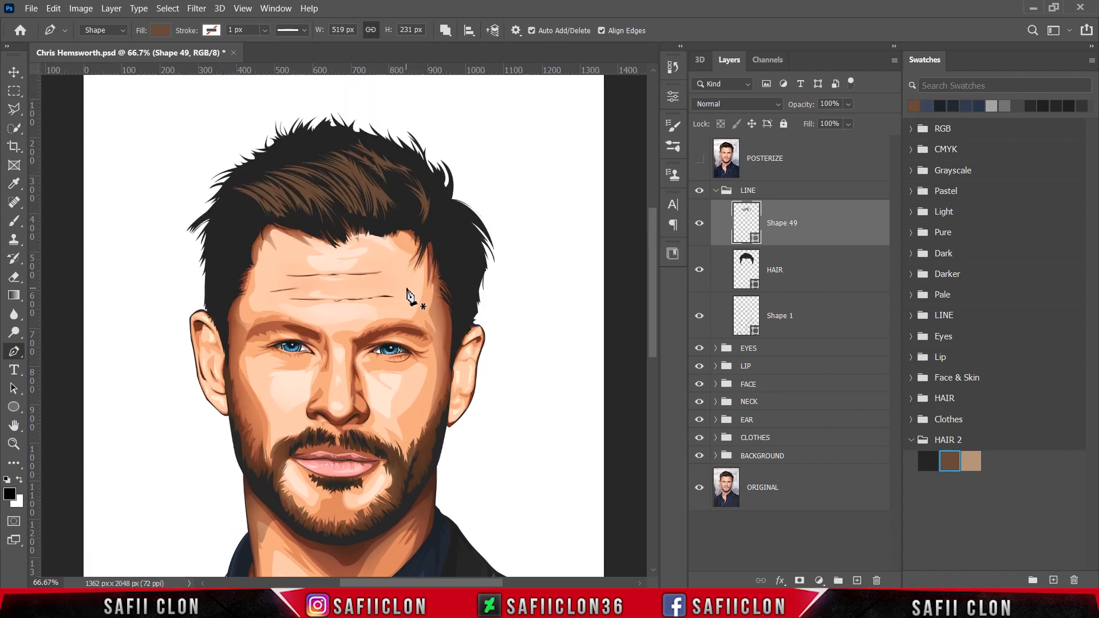
key(ctrl+h)
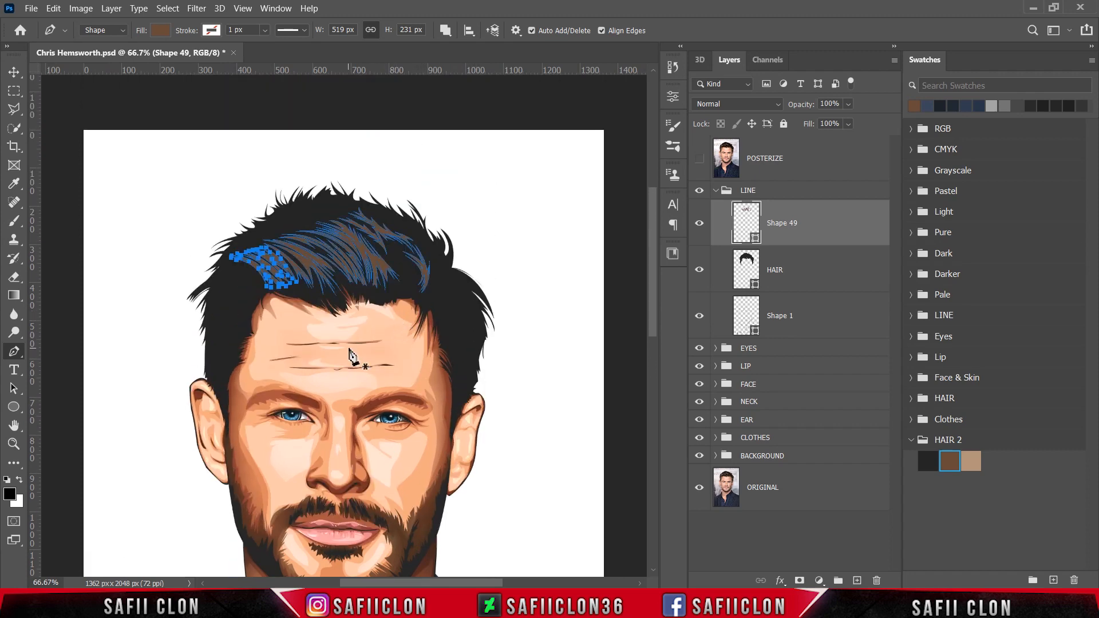
key(ctrl+plus)
key(ctrl+plus)
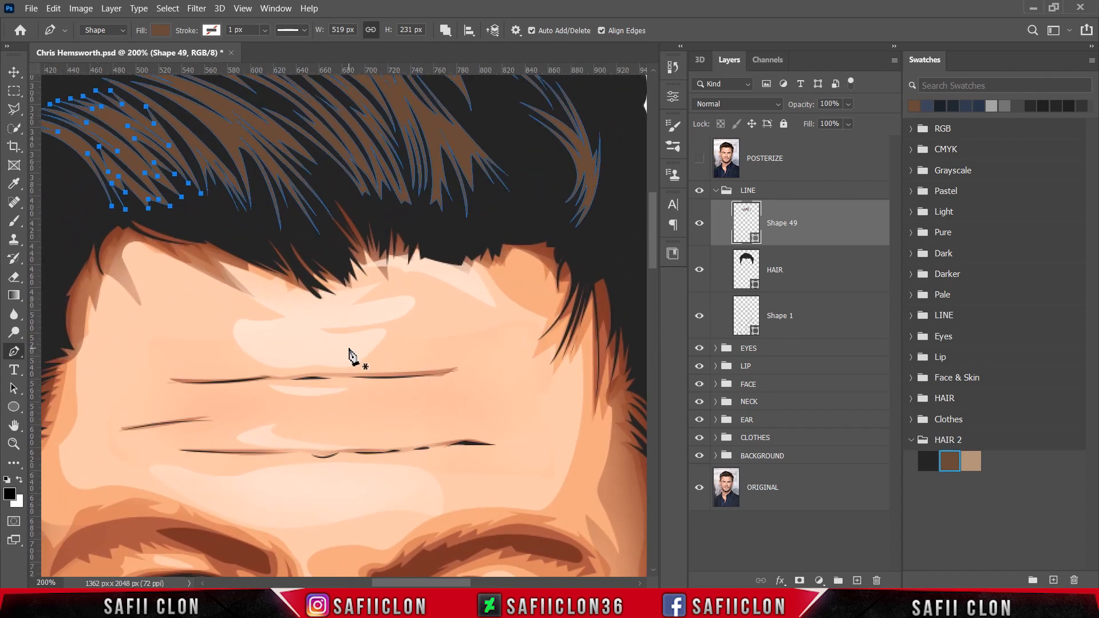
scroll(349, 356, up, 5)
scroll(424, 564, left, 5)
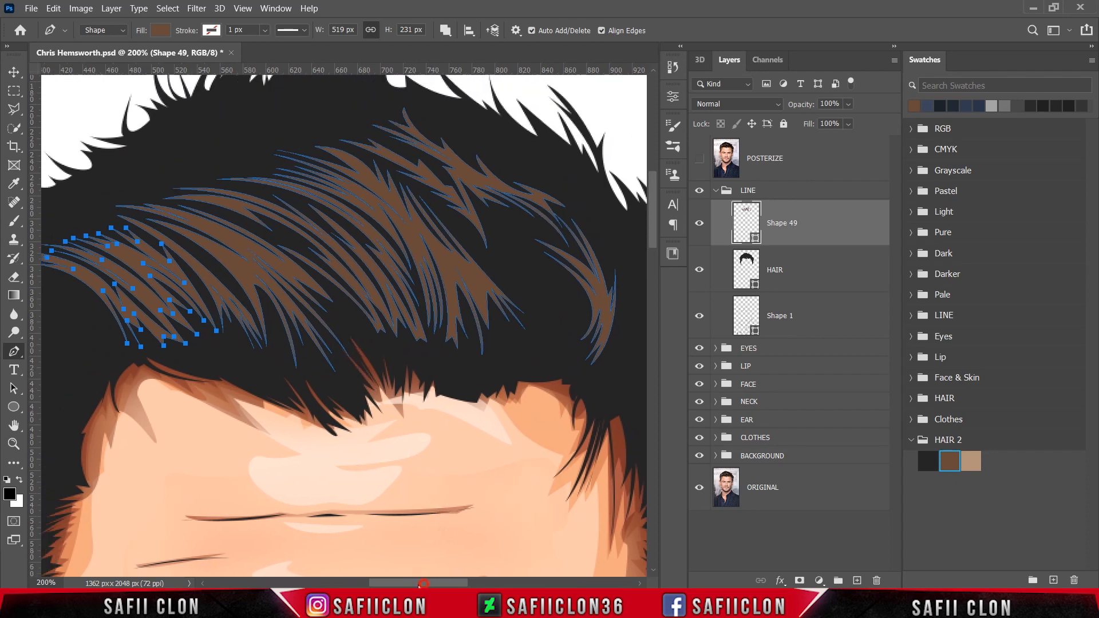
Step: Show the POSTERIZE layer and start an eighth tuft above the left temple with a long curve and a pointed left-hand strand
click(700, 159)
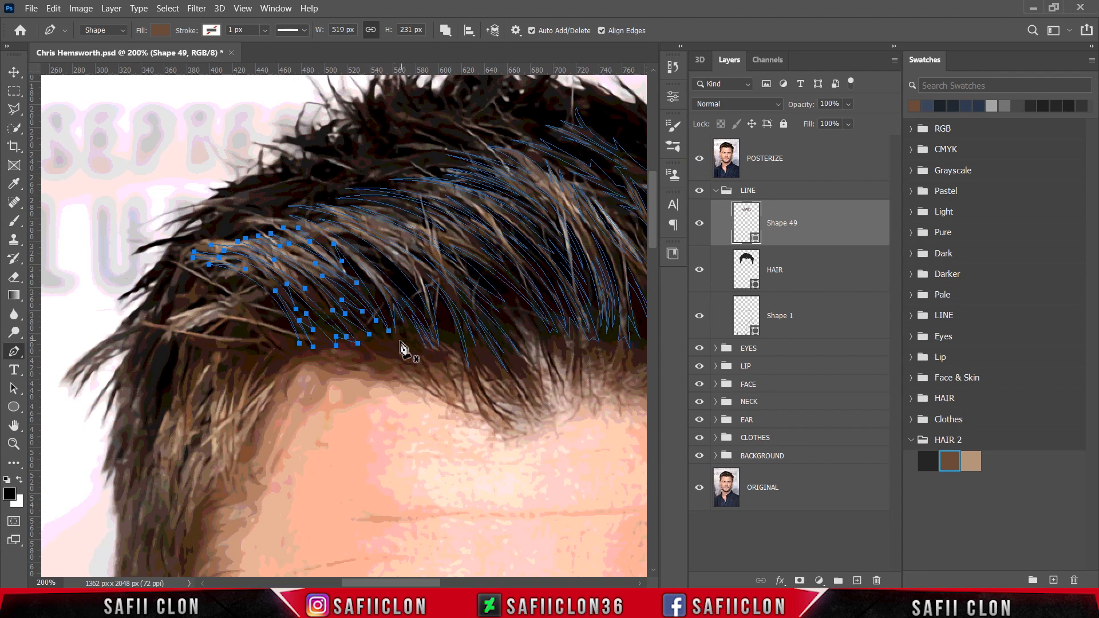
scroll(243, 478, up, 2)
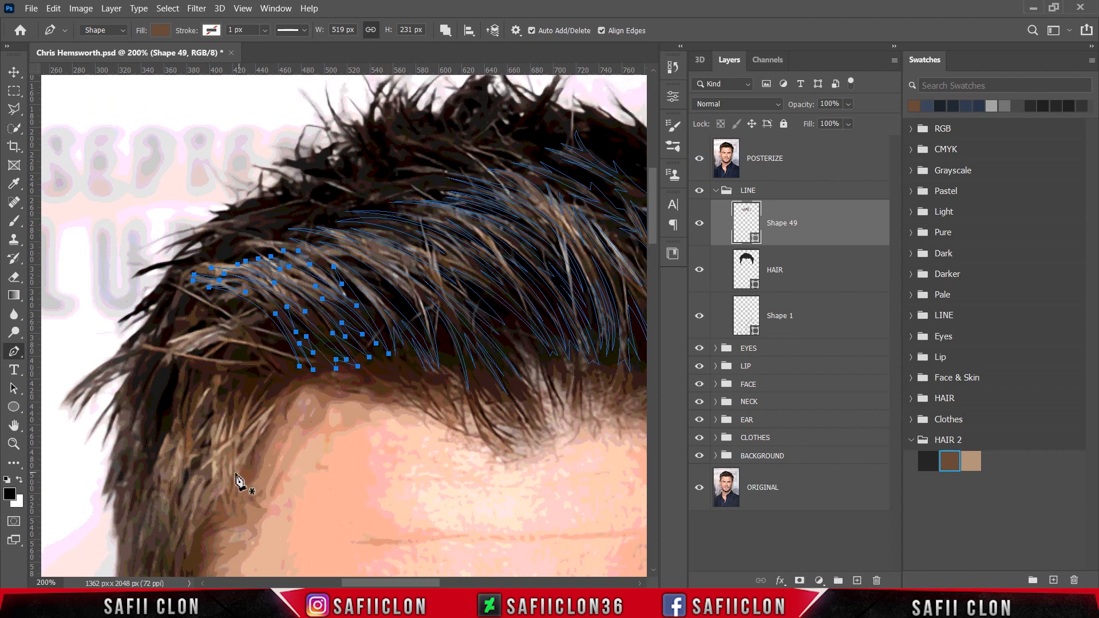
scroll(161, 531, up, 1)
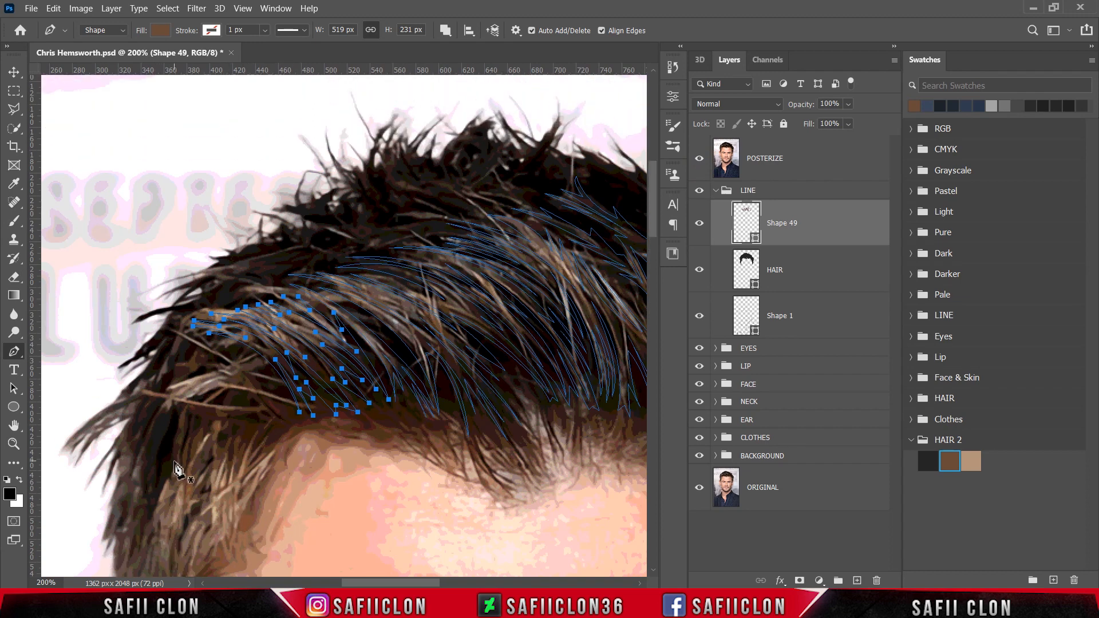
scroll(175, 468, down, 2)
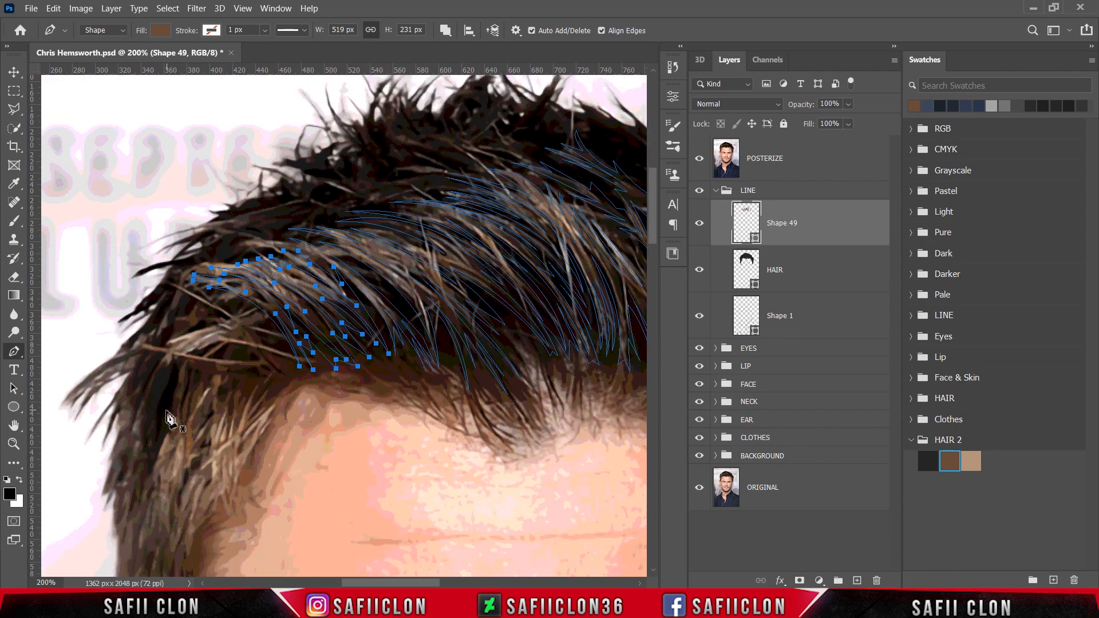
click(280, 365)
click(168, 379)
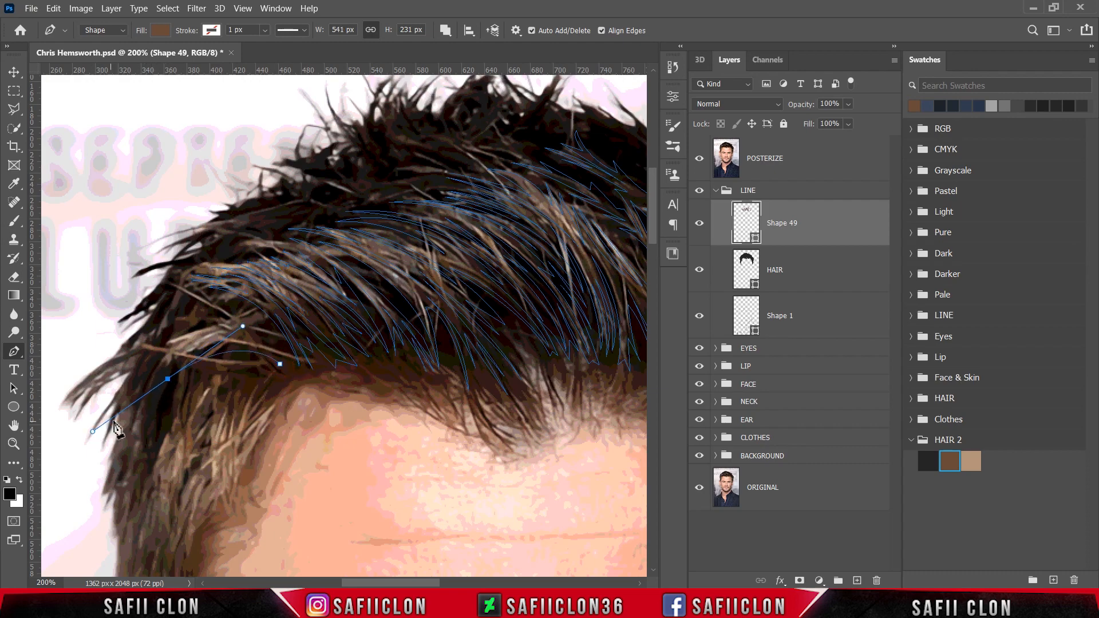
drag(223, 347, 252, 343)
alt+click(224, 346)
drag(171, 368, 162, 375)
alt+click(171, 368)
Step: Trace the eighth tuft's upper edge with pointed tips, add short strands on its right side and close its path
drag(228, 343, 196, 304)
alt+click(228, 342)
click(212, 302)
click(253, 315)
drag(268, 339, 284, 358)
click(271, 350)
click(290, 368)
click(280, 364)
Step: Start a ninth tuft at the left temple with a long downward curve, then add pointed strands and notches along its inner side
scroll(198, 427, down, 3)
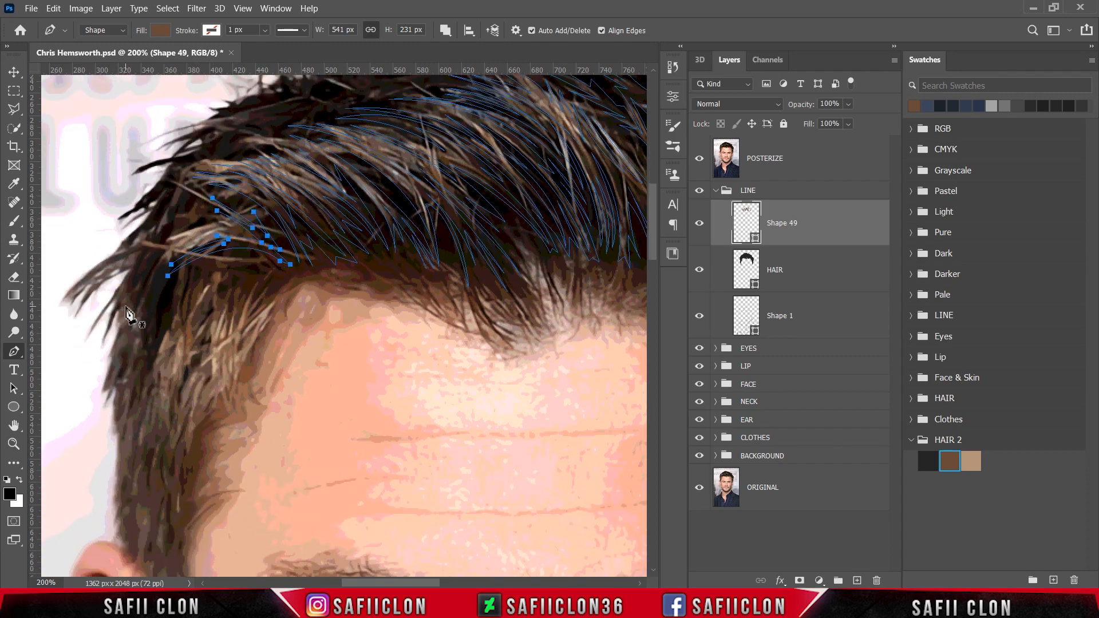
click(237, 256)
drag(160, 319, 147, 440)
alt+click(161, 320)
scroll(150, 375, up, 1)
click(184, 310)
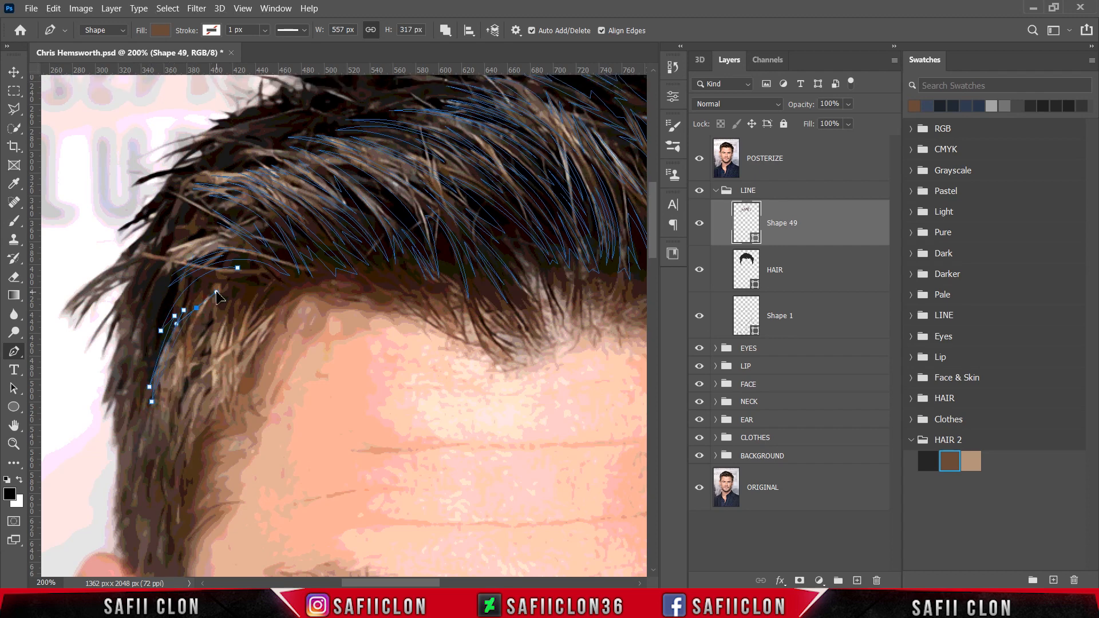
alt+click(214, 297)
drag(214, 298, 172, 315)
click(187, 357)
Step: Extend the ninth tuft's upper end with pointed tips towards the right and close its path at the starting point
alt+click(245, 284)
alt+click(261, 278)
alt+click(202, 295)
drag(255, 272, 288, 269)
alt+click(255, 272)
drag(186, 300, 159, 322)
alt+click(186, 300)
drag(238, 268, 267, 261)
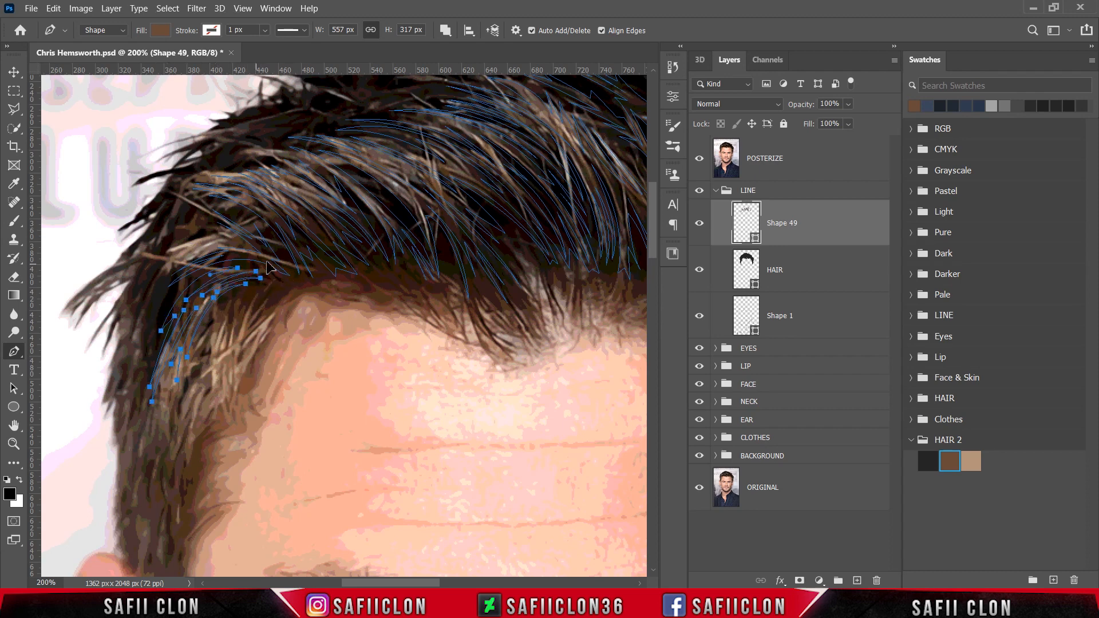
Step: Start a tenth tuft right of the ninth at the temple, tracing its left side downwards and a zigzag of strand tips below
scroll(274, 318, down, 3)
click(222, 267)
alt+click(213, 367)
drag(216, 327, 216, 314)
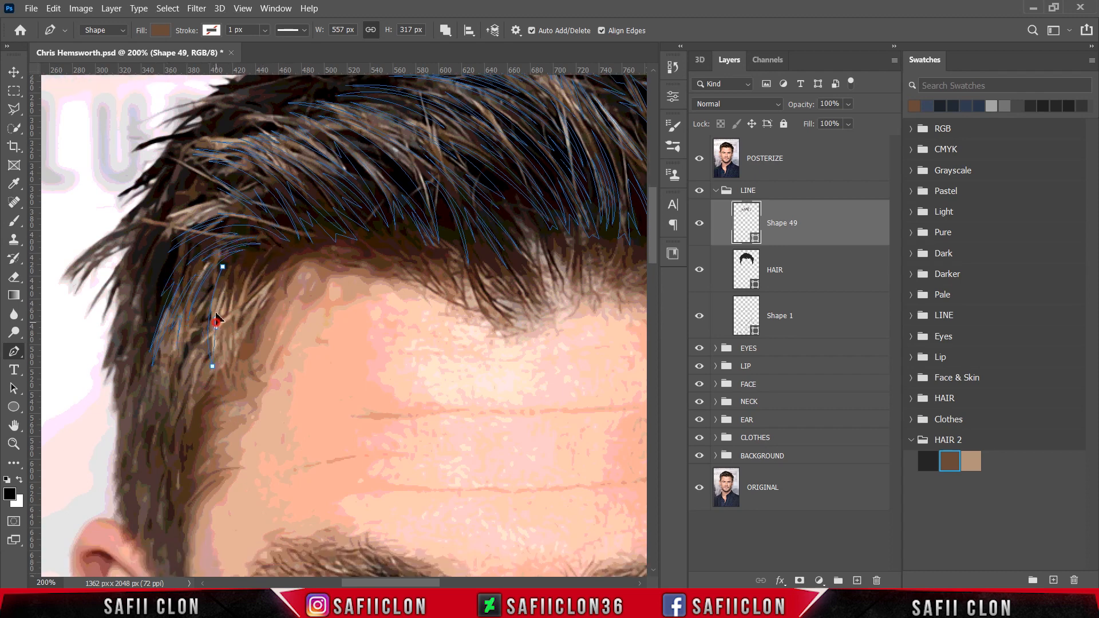
drag(214, 392, 227, 381)
click(229, 372)
alt+click(229, 324)
click(236, 346)
Step: Trace the tenth tuft's right side with pointed strands curving up along the temple hairline
click(249, 302)
mouse_move(239, 309)
mouse_down()
mouse_move(288, 262)
mouse_move(244, 299)
mouse_up()
alt+click(247, 293)
drag(272, 264, 282, 253)
drag(242, 292, 240, 299)
alt+click(243, 292)
drag(286, 253, 314, 247)
alt+click(286, 252)
Step: Complete the tenth tuft's upper edge with a curved notch and pointed tips, closing its path at the starting point
drag(235, 289, 222, 307)
alt+click(235, 289)
drag(268, 252, 282, 246)
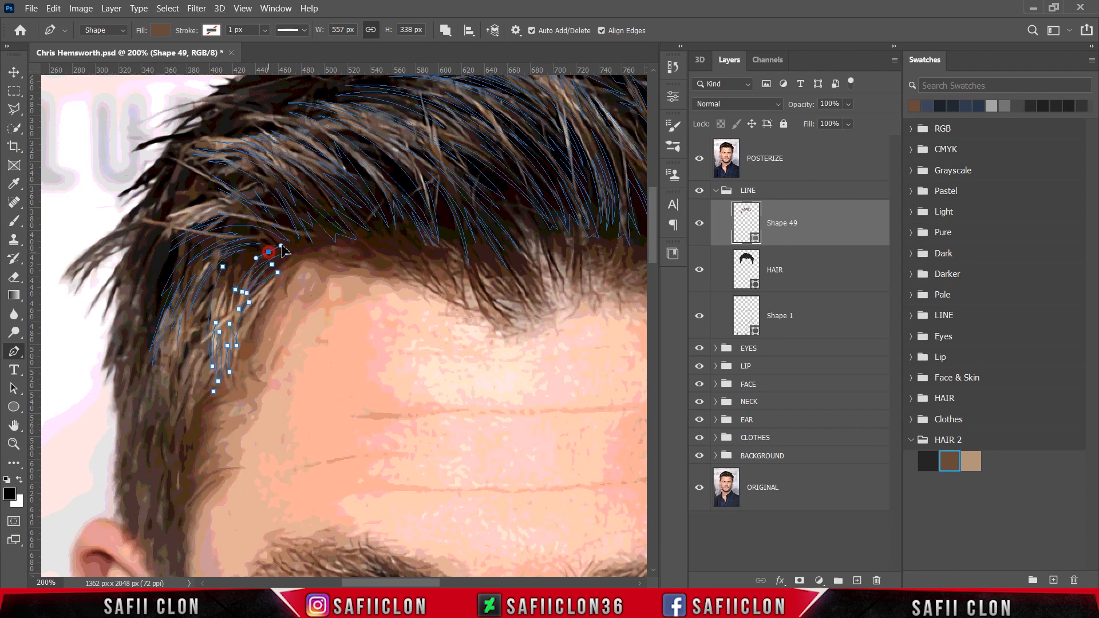
drag(235, 275, 241, 267)
click(223, 268)
Step: Trace a narrow eleventh tuft below the ninth, running down towards the sideburn with split pointed ends, and close its path
scroll(288, 302, down, 2)
click(201, 256)
drag(171, 350, 171, 385)
alt+click(171, 350)
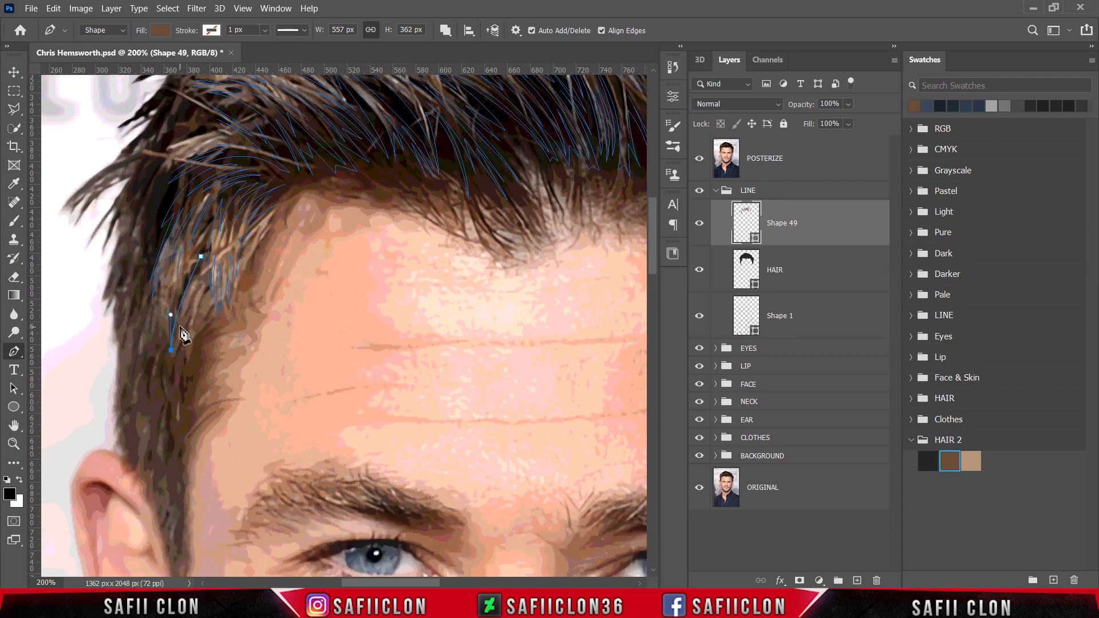
drag(183, 317, 187, 309)
alt+click(183, 317)
drag(171, 366, 171, 379)
click(202, 257)
Step: Hide the POSTERIZE layer and start a twelfth tuft along the temple hairline, tracing its left side with zigzag strand tips
click(700, 166)
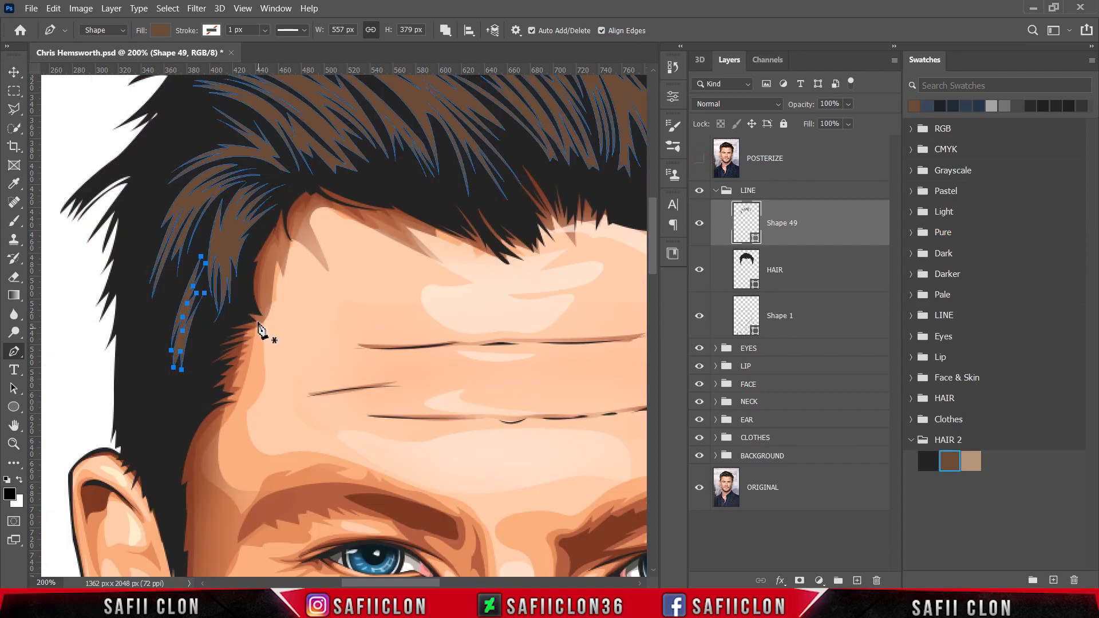
drag(235, 293, 197, 329)
alt+click(217, 322)
click(214, 334)
click(196, 339)
click(210, 344)
click(196, 350)
click(207, 363)
click(185, 375)
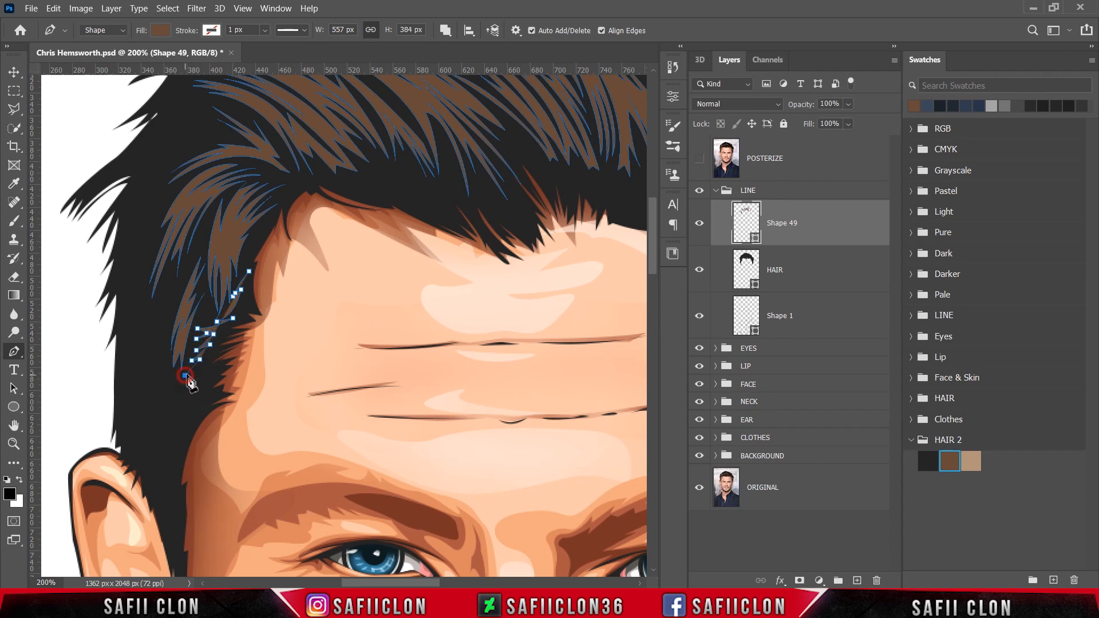
Step: Continue the twelfth tuft's left edge down the sideburn with longer pointed strands, briefly checking against the POSTERIZE layer
click(185, 395)
click(201, 381)
click(699, 159)
click(700, 158)
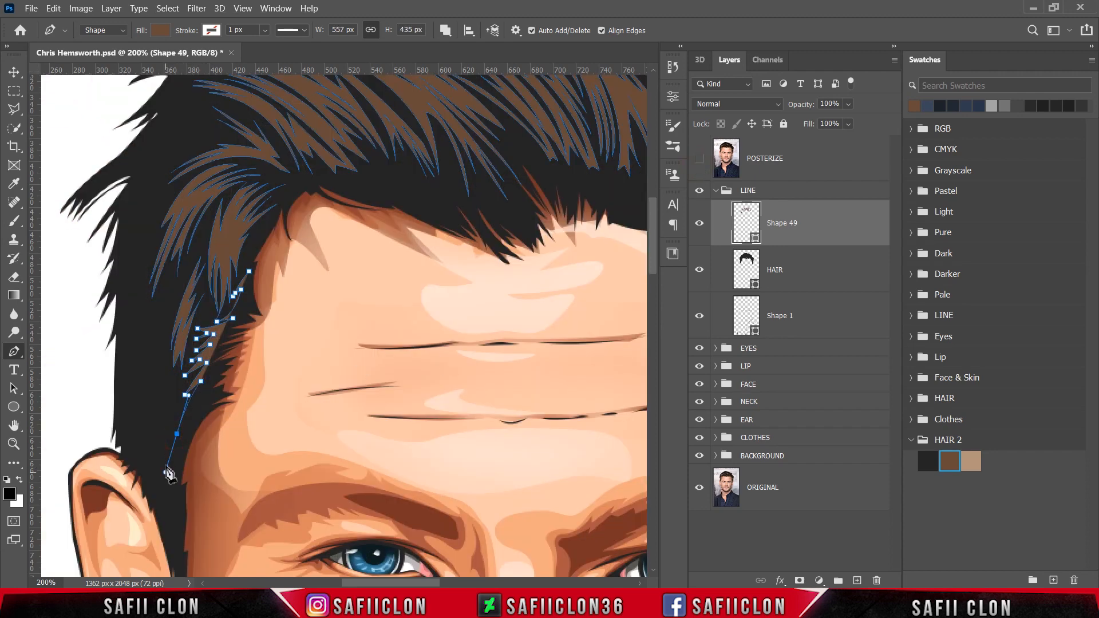
click(177, 434)
click(182, 429)
Step: Trace the twelfth tuft's lower sideburn tips and start its inner edge back up along the temple hairline
click(177, 457)
click(186, 435)
click(183, 463)
click(199, 427)
click(202, 404)
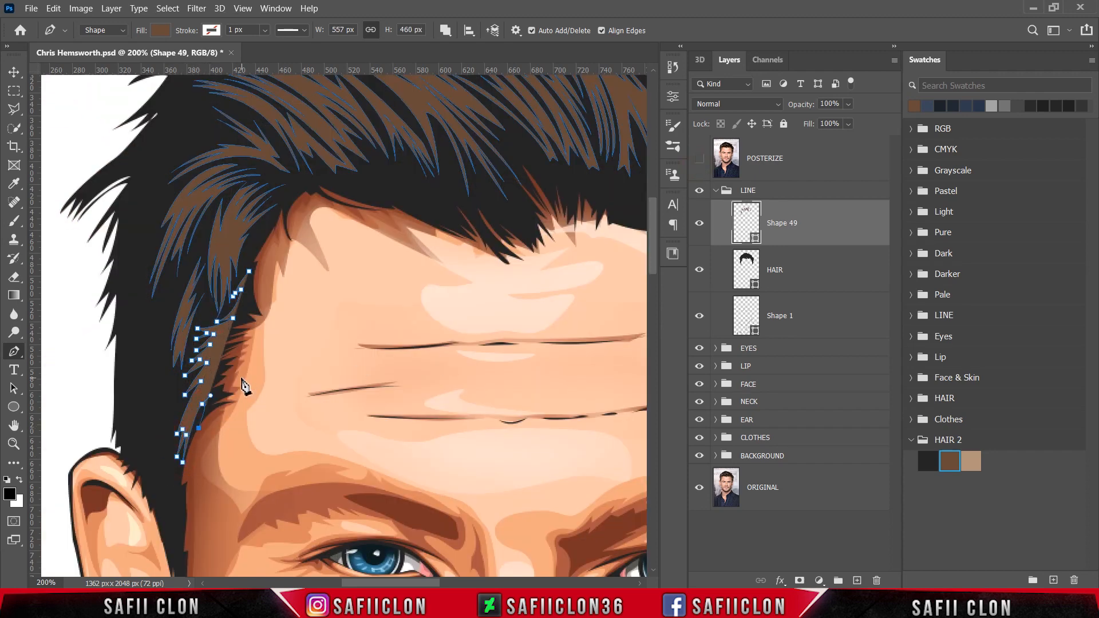
click(210, 380)
click(241, 376)
click(233, 368)
Step: Continue the twelfth tuft's inner edge upward in zigzag tips, extending past the hairline onto the forehead, and close the path with a curve
click(215, 370)
click(226, 365)
click(213, 364)
click(250, 341)
click(219, 351)
click(253, 332)
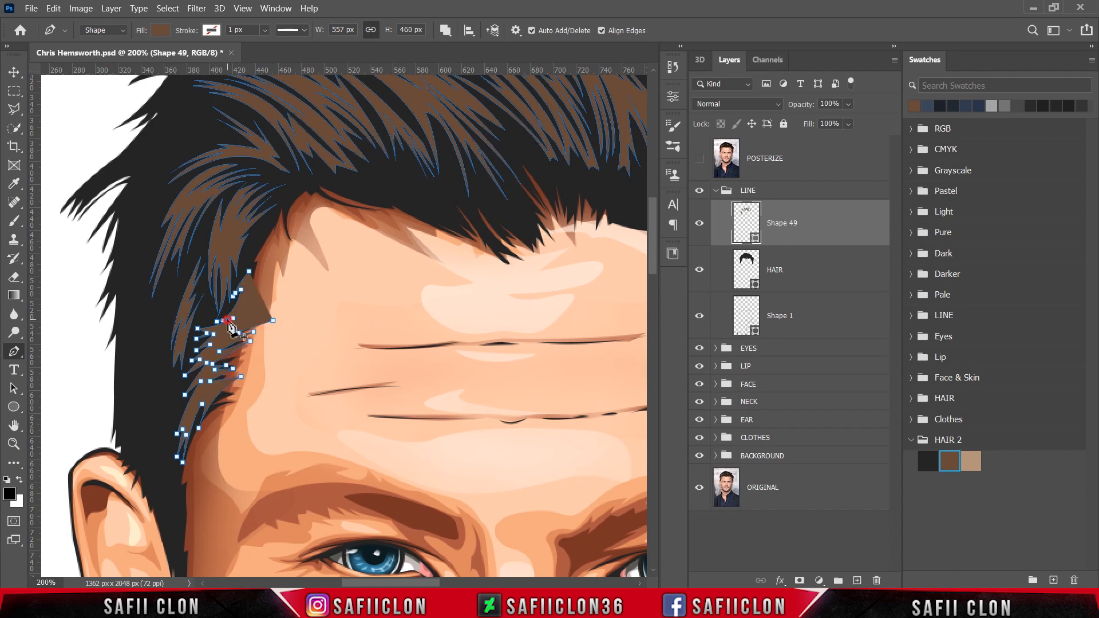
click(239, 333)
click(273, 321)
drag(249, 271, 232, 286)
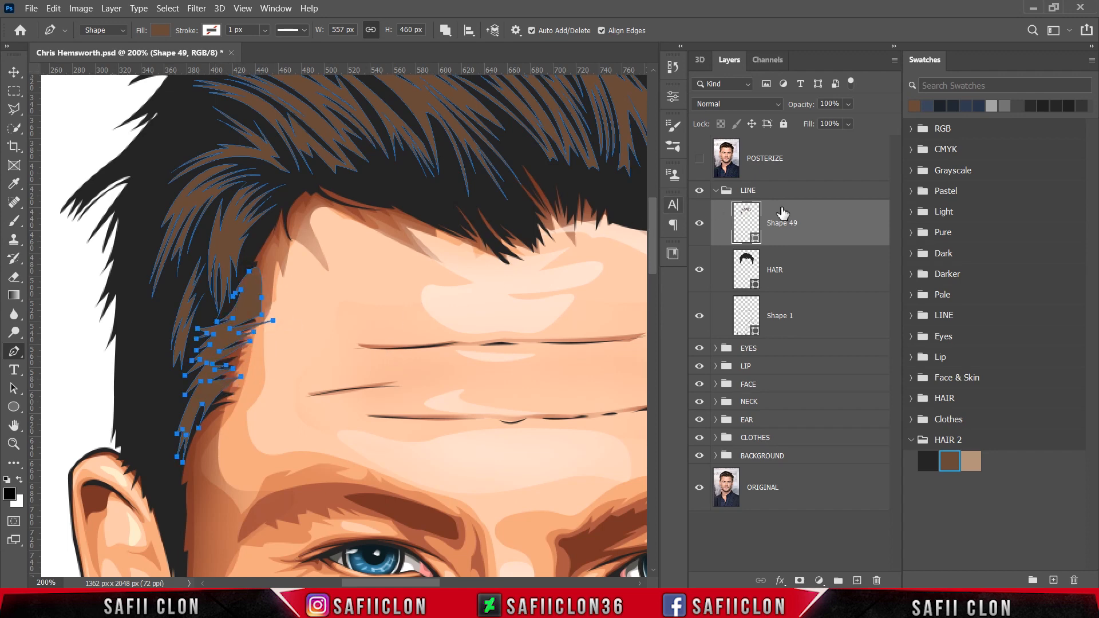
Step: Clip the Shape 49 highlight layer to the HAIR layer with a clipping mask and hide the path outlines
right_click(804, 221)
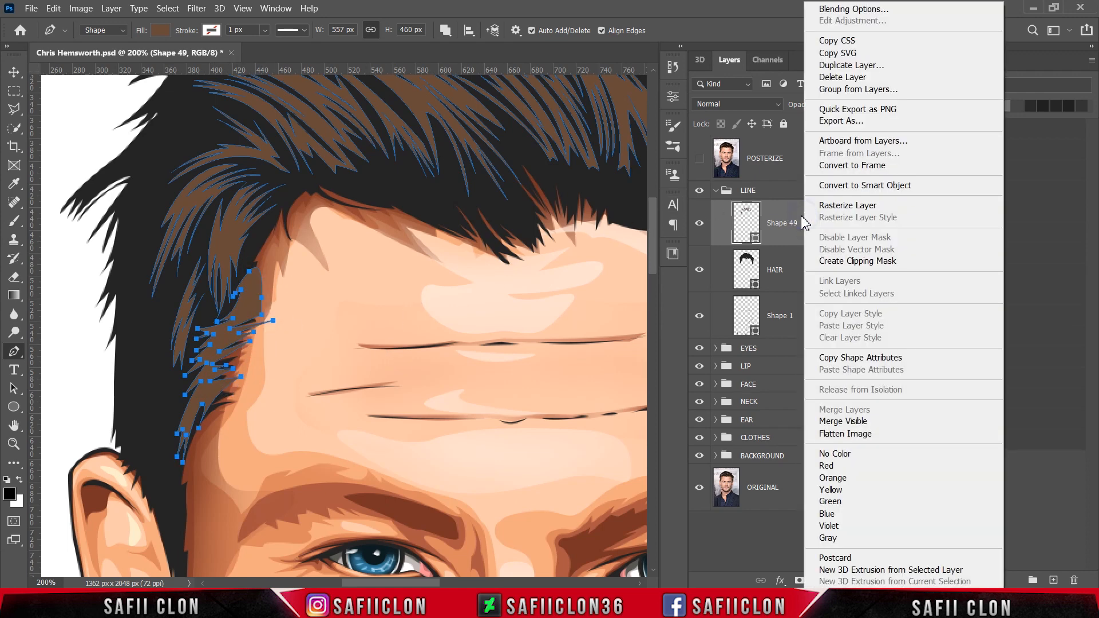
click(848, 261)
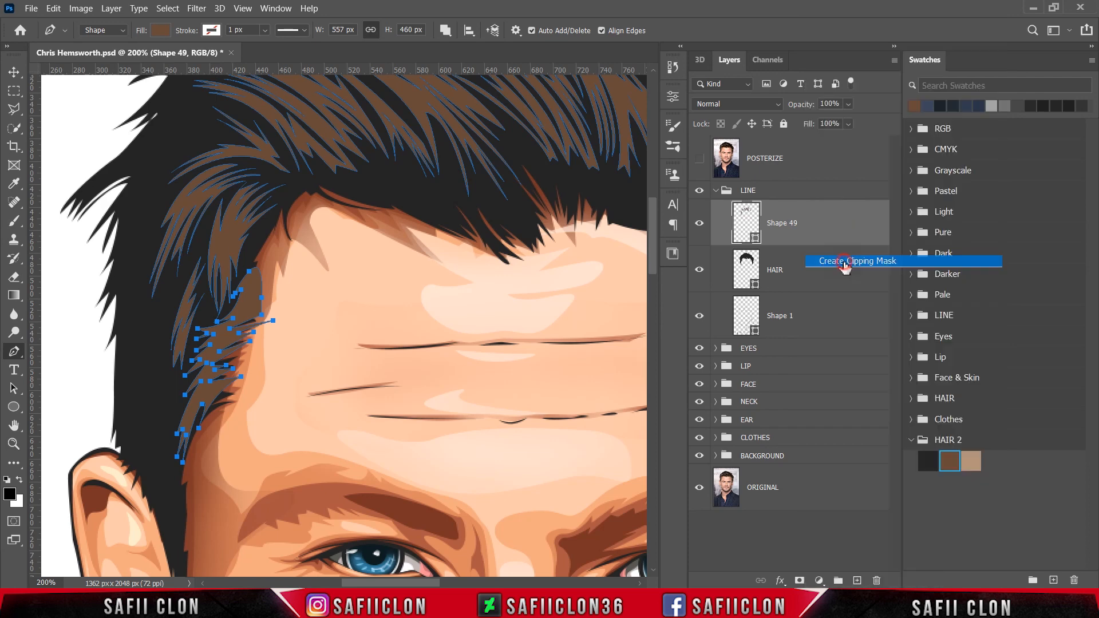
key(Escape)
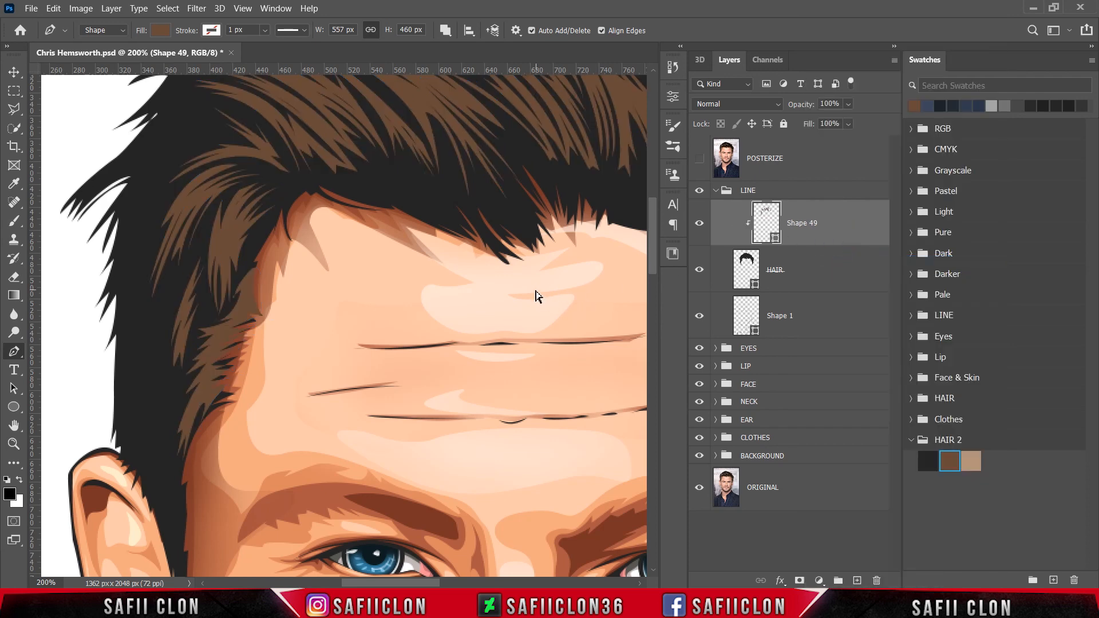
Step: Examine the clipped brown highlights at full-portrait size and around the head
key(ctrl+minus)
key(ctrl+minus)
key(ctrl+minus)
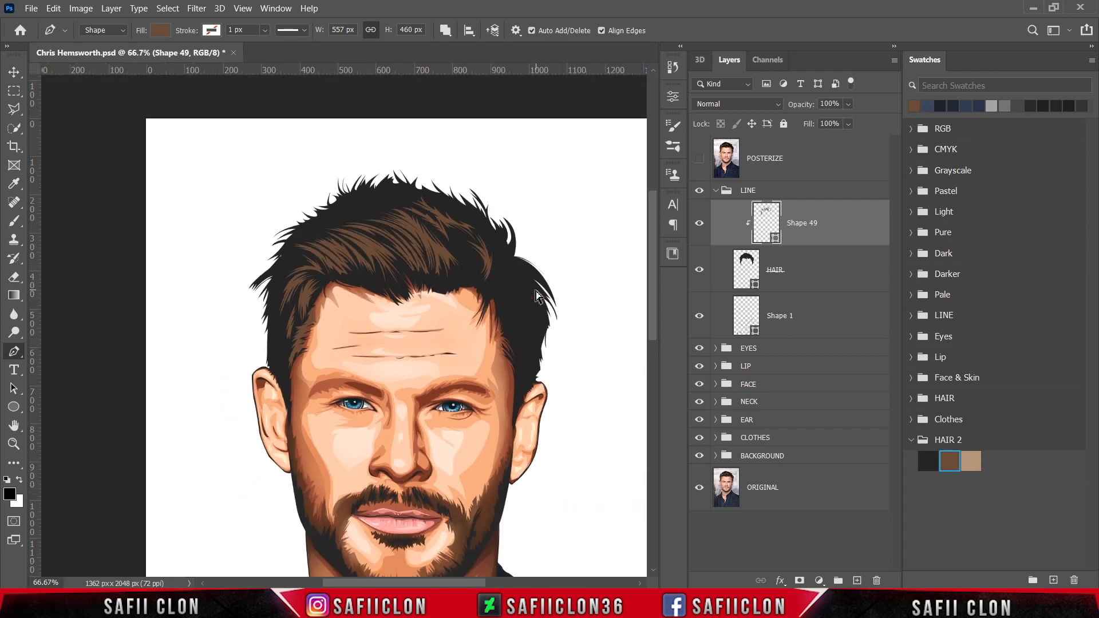
key(ctrl+minus)
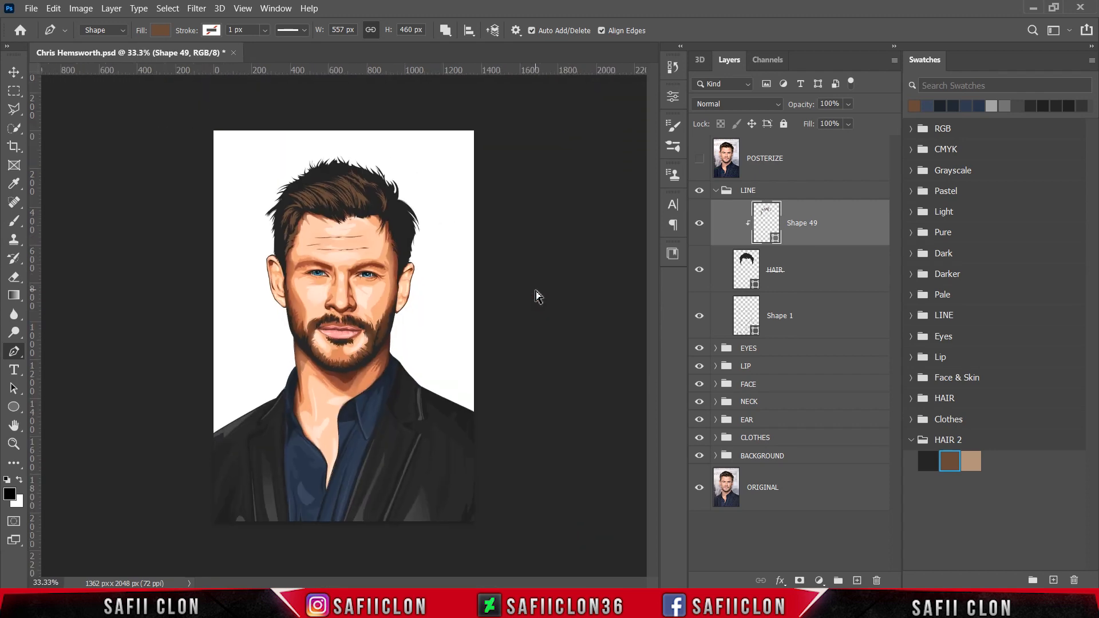
key(ctrl+plus)
key(ctrl+plus)
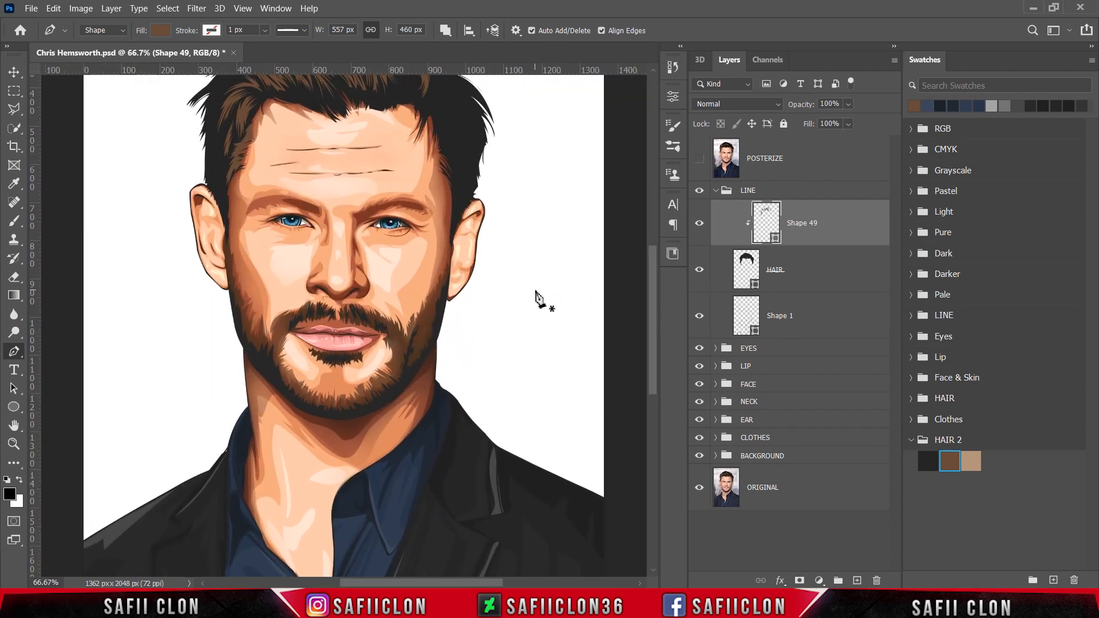
scroll(532, 304, up, 5)
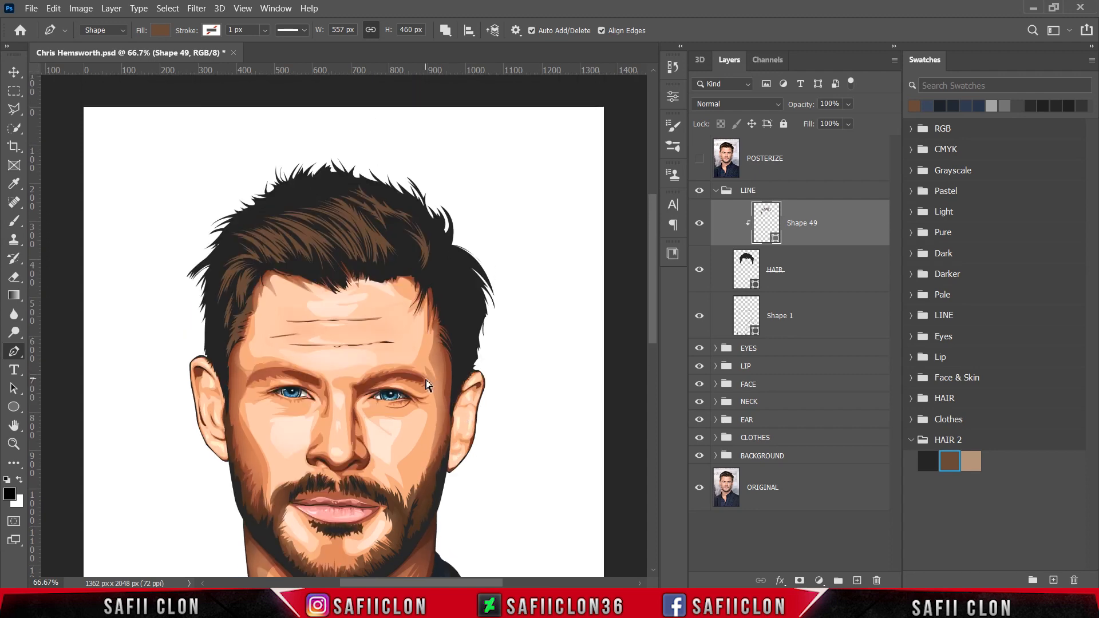
Step: Show the POSTERIZE layer and start a thirteenth tuft on the upper left outer edge of the hair with a first curved strand
key(ctrl+plus)
key(ctrl+plus)
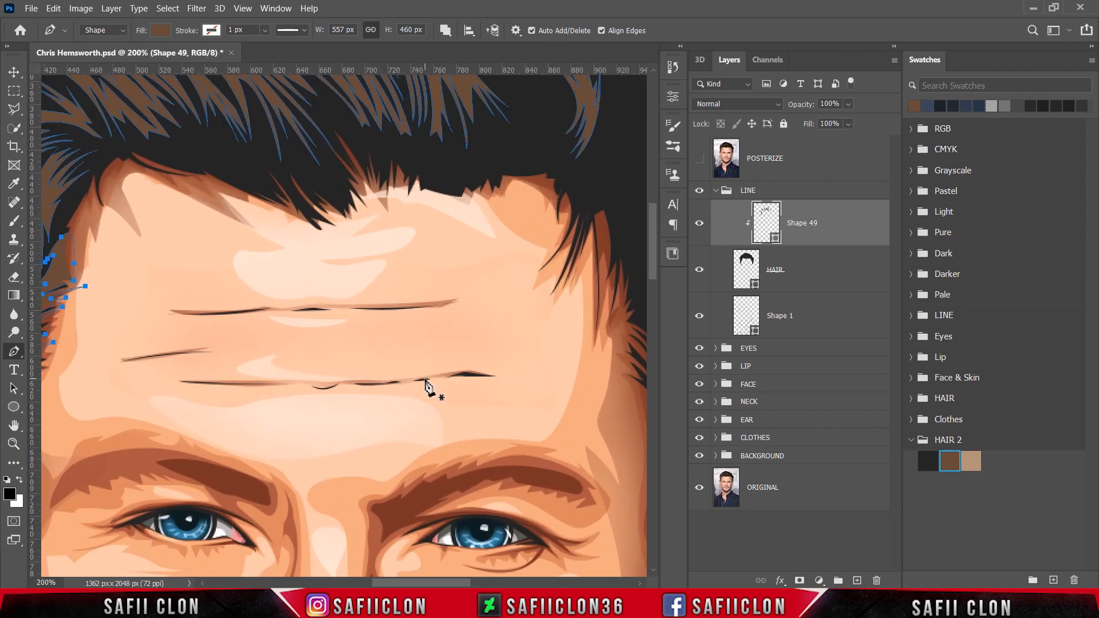
scroll(319, 504, up, 5)
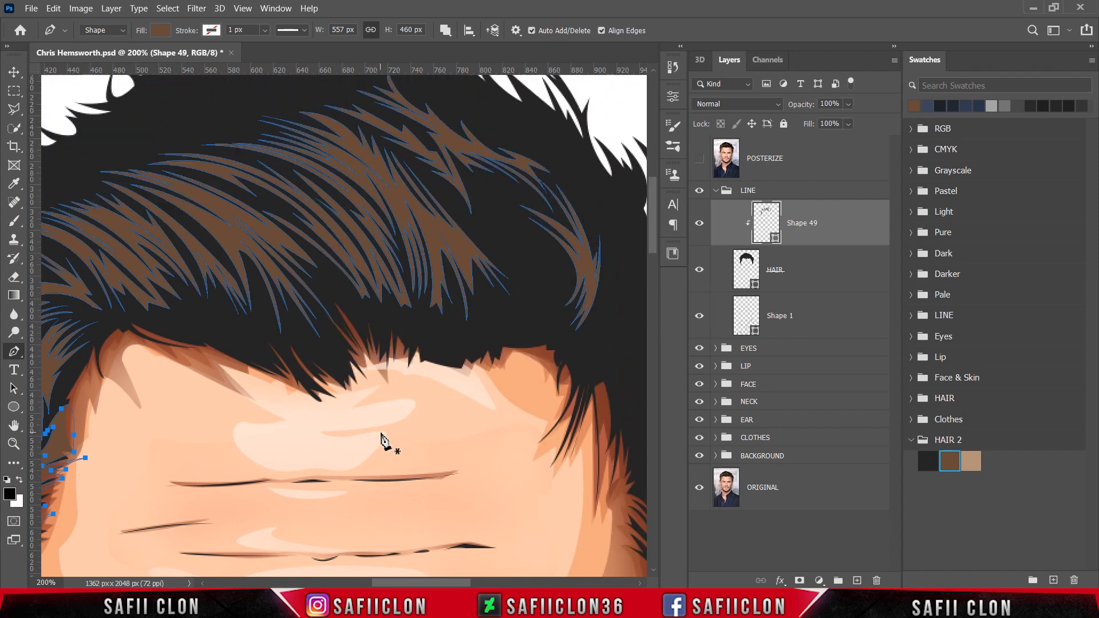
scroll(382, 441, up, 1)
click(699, 159)
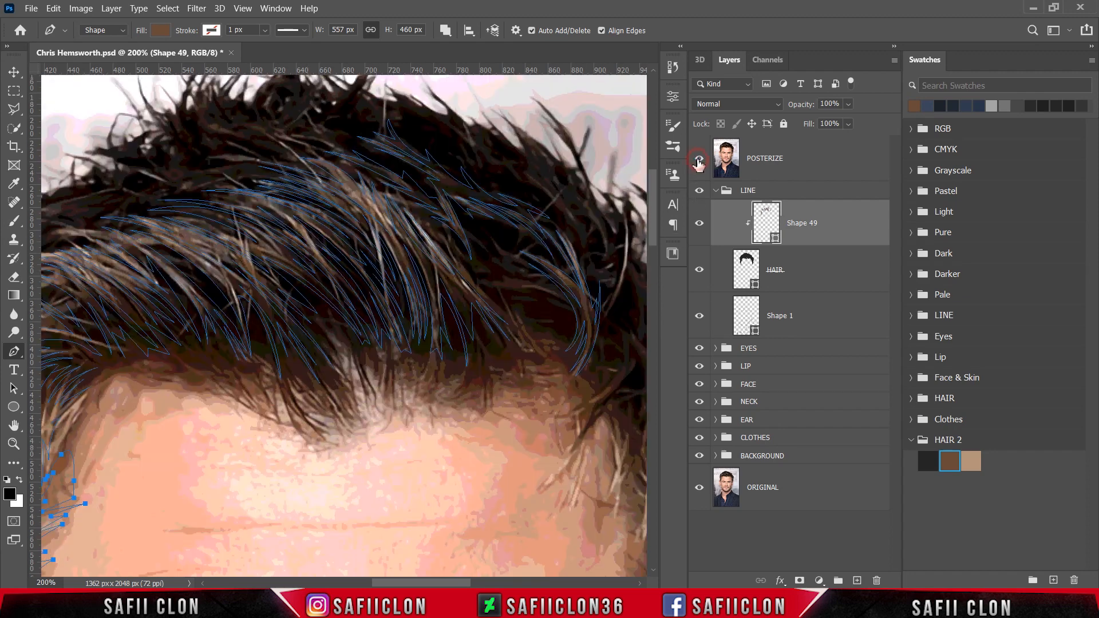
drag(433, 584, 401, 583)
scroll(270, 474, up, 1)
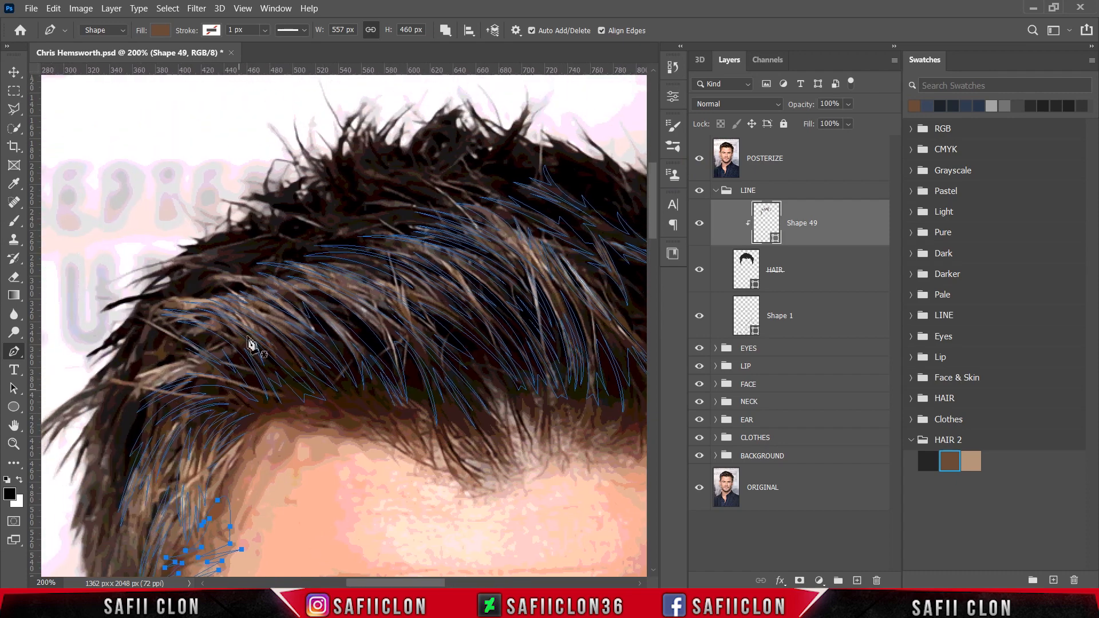
click(240, 273)
drag(159, 281, 108, 309)
alt+click(159, 281)
drag(213, 262, 249, 258)
alt+click(213, 263)
Step: Add two more long curved strands to the thirteenth tuft, sweeping out beyond the hair's outer edge and back towards the crown
drag(140, 284, 102, 300)
alt+click(140, 284)
drag(195, 259, 216, 265)
alt+click(194, 259)
drag(119, 279, 73, 297)
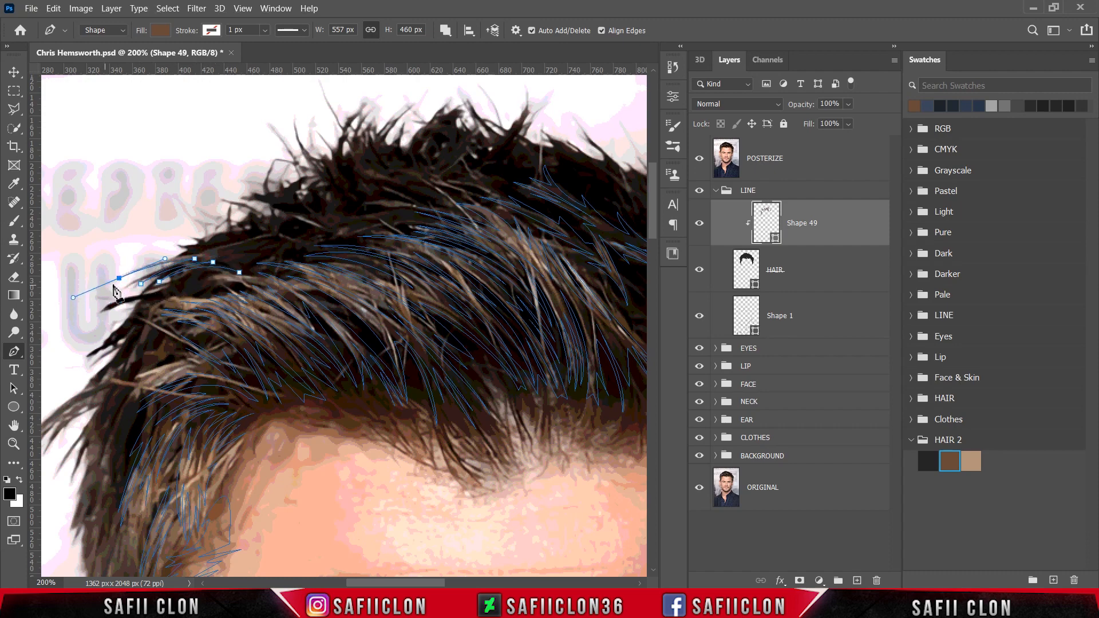
alt+click(119, 278)
drag(262, 239, 316, 235)
alt+click(262, 239)
Step: Finish the thirteenth tuft's inner end with short zigzag tips and close the path at its starting point
click(236, 248)
click(276, 246)
click(223, 256)
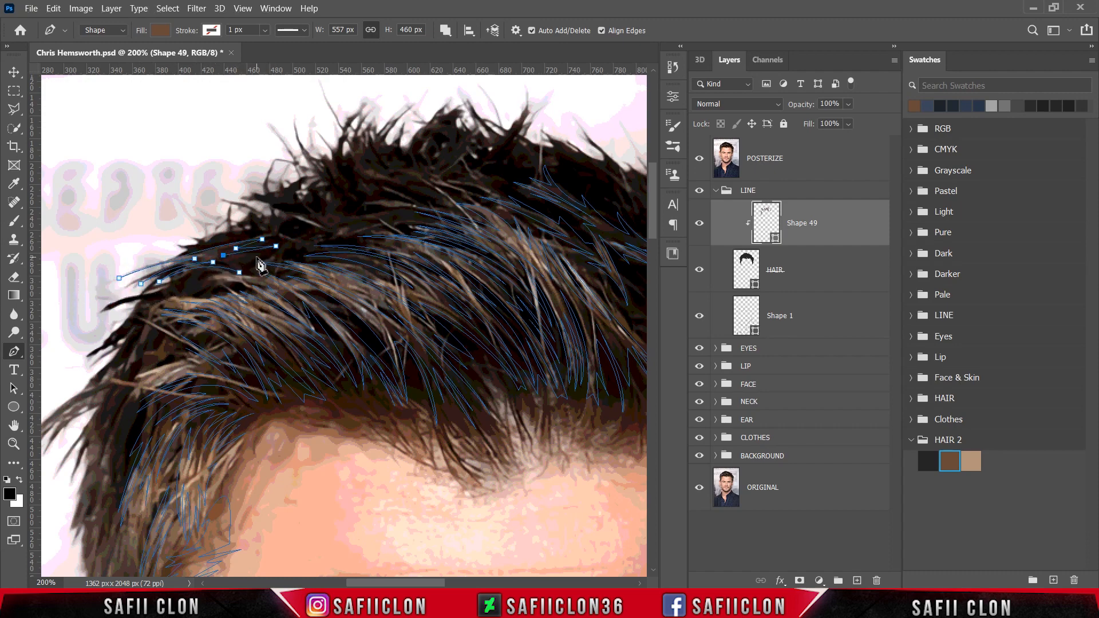
click(258, 255)
click(243, 260)
click(229, 263)
click(247, 267)
click(239, 272)
Step: Start a fourteenth tuft on the side of the head above the ear, tracing its lower pointed strands with curved edges
scroll(295, 337, up, 2)
scroll(486, 331, down, 1)
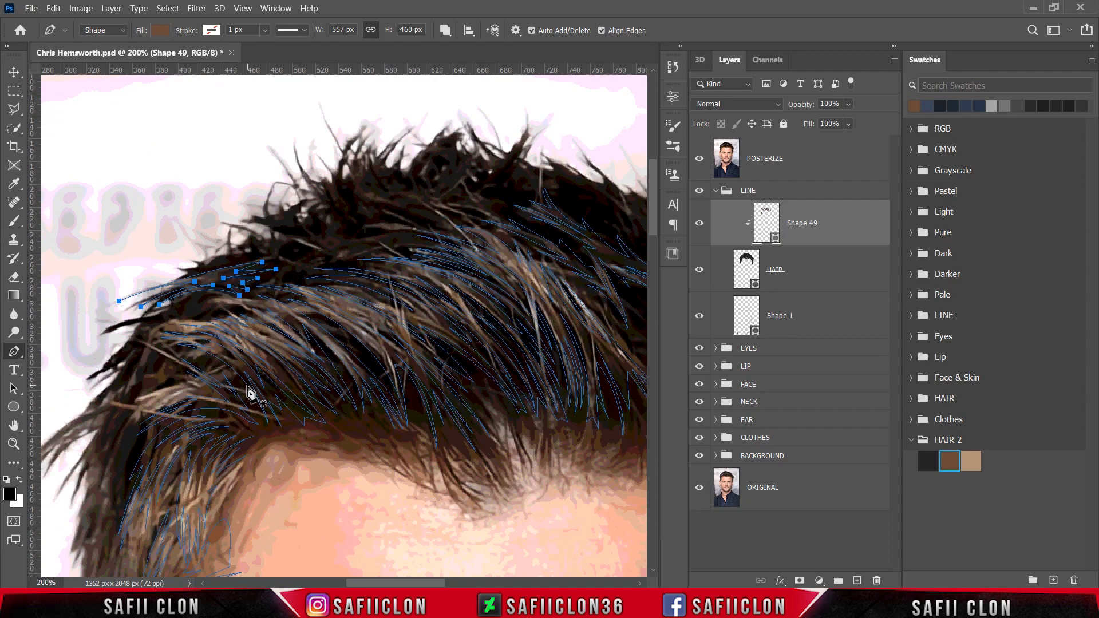
scroll(247, 386, down, 2)
drag(389, 583, 363, 582)
scroll(298, 451, down, 3)
scroll(289, 343, down, 2)
click(287, 322)
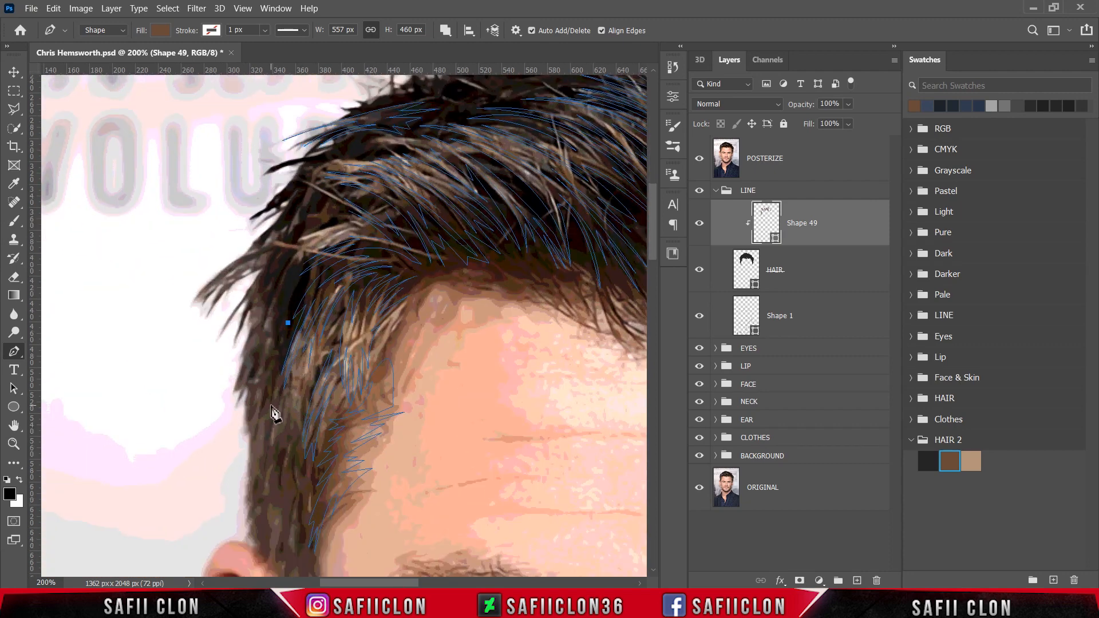
drag(271, 412, 273, 441)
alt+click(271, 412)
drag(272, 355, 277, 327)
alt+click(272, 354)
drag(263, 408, 262, 425)
alt+click(263, 407)
Step: Trace the fourteenth tuft's outer edge with long strands rising to a pointed tip below the swept fringe
drag(280, 321, 323, 210)
alt+click(280, 322)
alt+click(256, 399)
alt+click(280, 306)
alt+click(257, 365)
alt+click(296, 253)
click(283, 288)
click(306, 244)
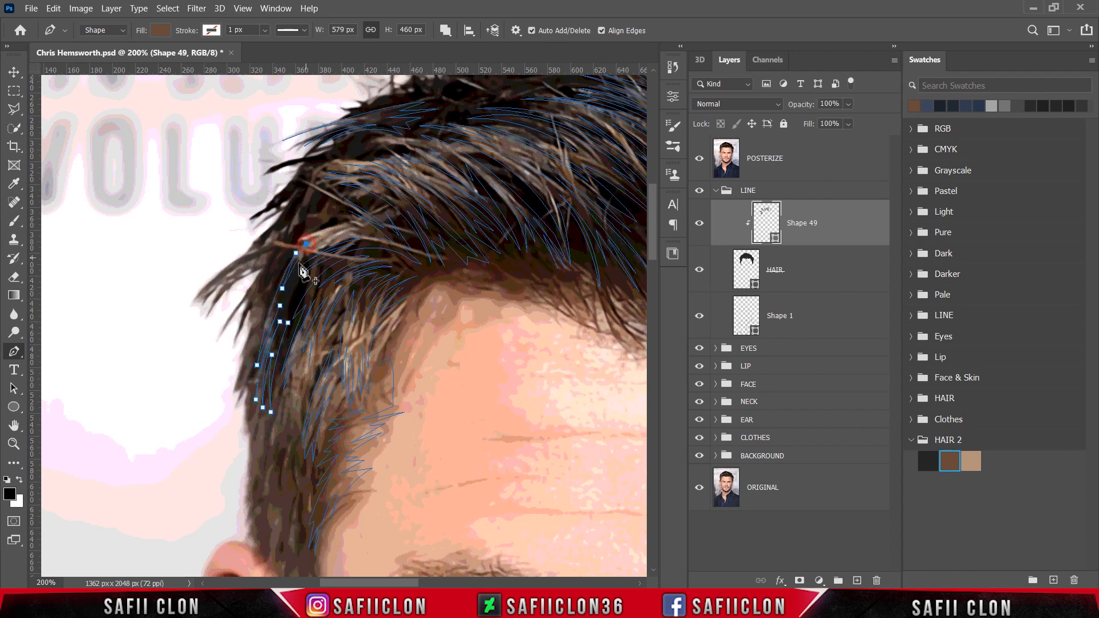
Step: Run the fourteenth tuft's inner edge back down in zigzag tips and close the path at its starting point
click(285, 301)
click(299, 274)
click(286, 315)
click(300, 285)
click(277, 340)
click(288, 323)
Step: Start a fifteenth tuft at the outermost side of the hair, tracing a long curved strand past the outline and shorter pointed strands beside it
scroll(307, 418, down, 2)
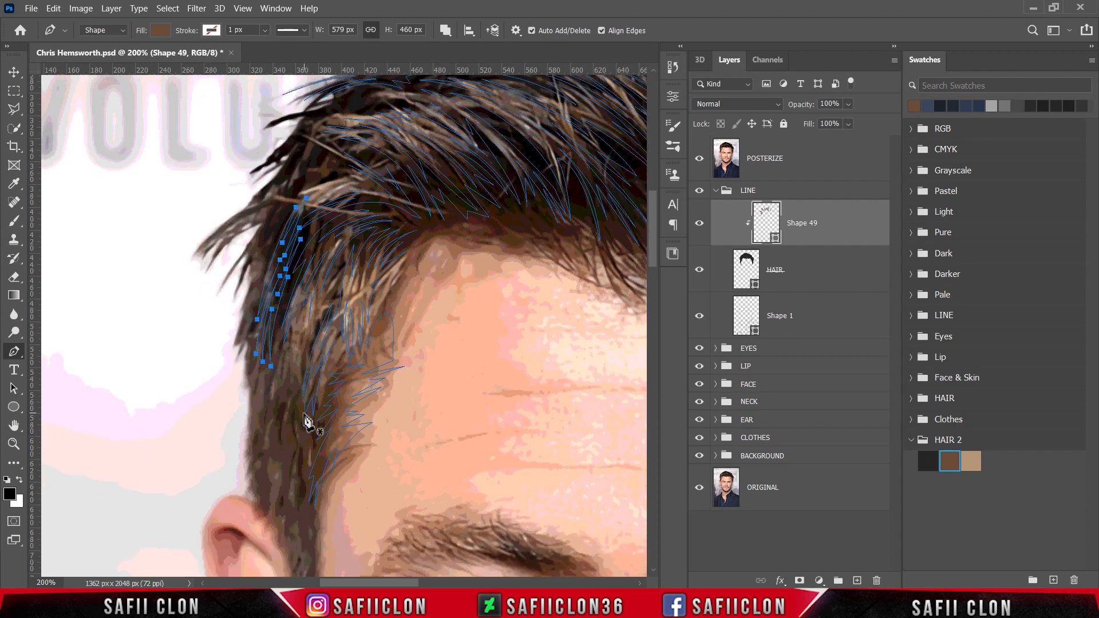
scroll(268, 452, up, 2)
click(271, 250)
drag(211, 336, 199, 359)
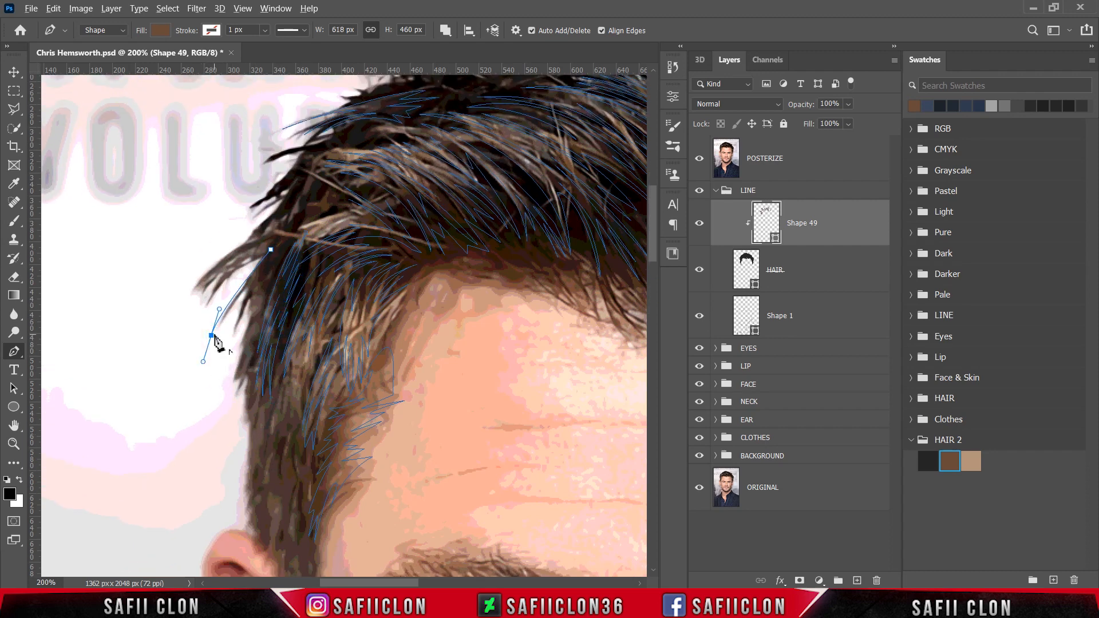
alt+click(211, 336)
click(247, 287)
click(230, 329)
click(252, 281)
click(237, 333)
Step: Trace the fifteenth tuft's lower tips and inner edge back to the top, briefly checking the result with the POSTERIZE layer hidden
click(258, 285)
click(243, 352)
click(233, 393)
click(249, 353)
click(241, 385)
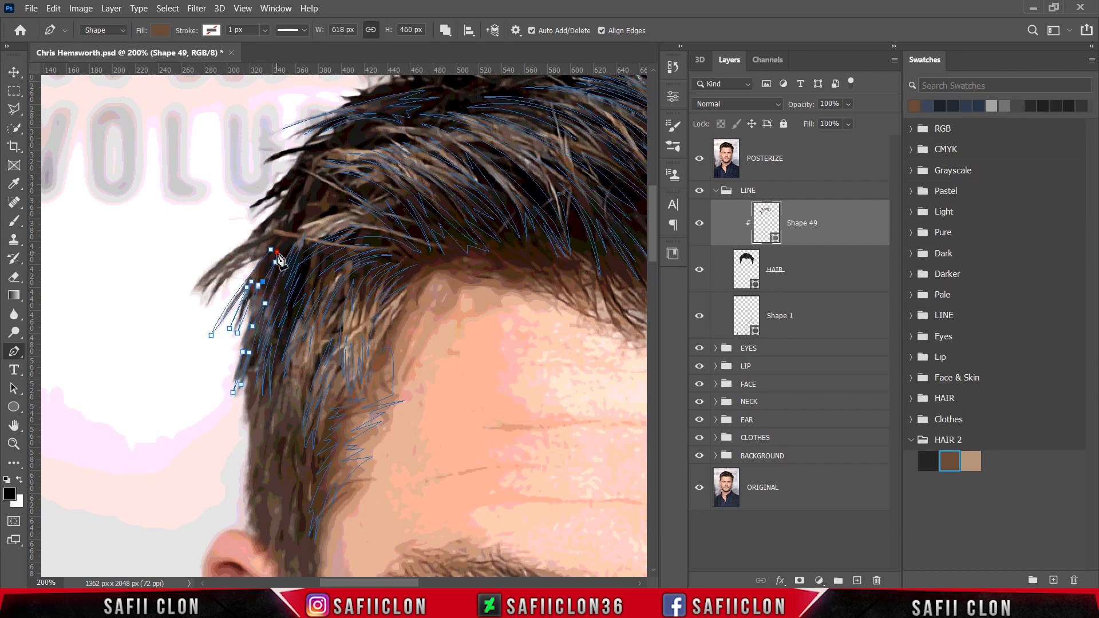
click(277, 253)
scroll(380, 393, down, 2)
scroll(380, 392, up, 4)
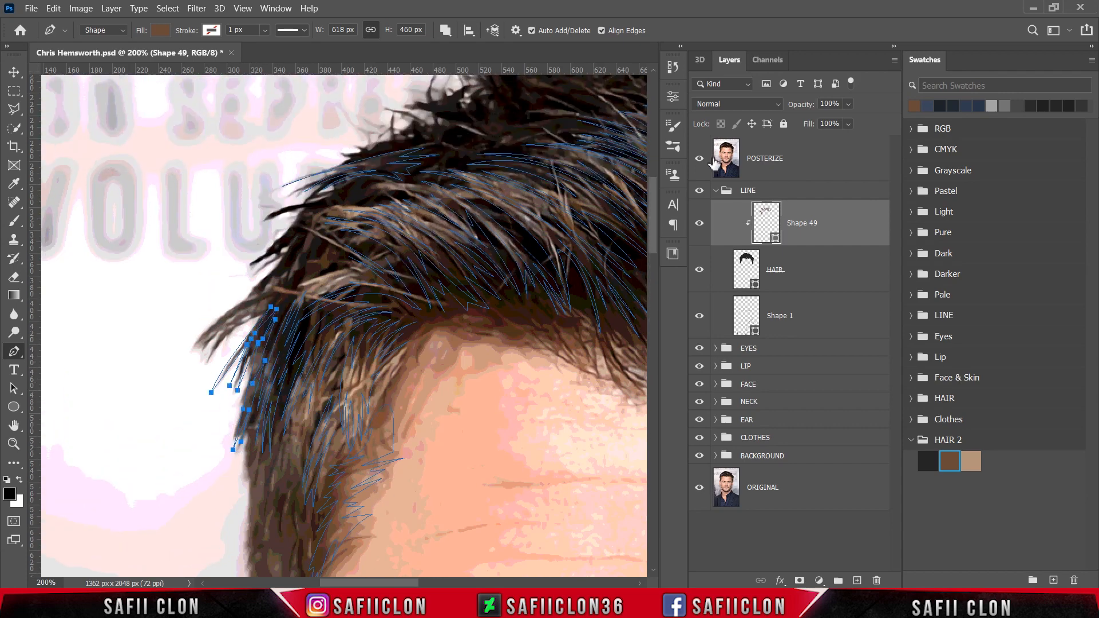
click(699, 159)
click(698, 159)
Step: Trace a narrow sixteenth tuft on the side hair above the ear with pointed lower strands and an outer edge rising to the top
scroll(503, 319, down, 6)
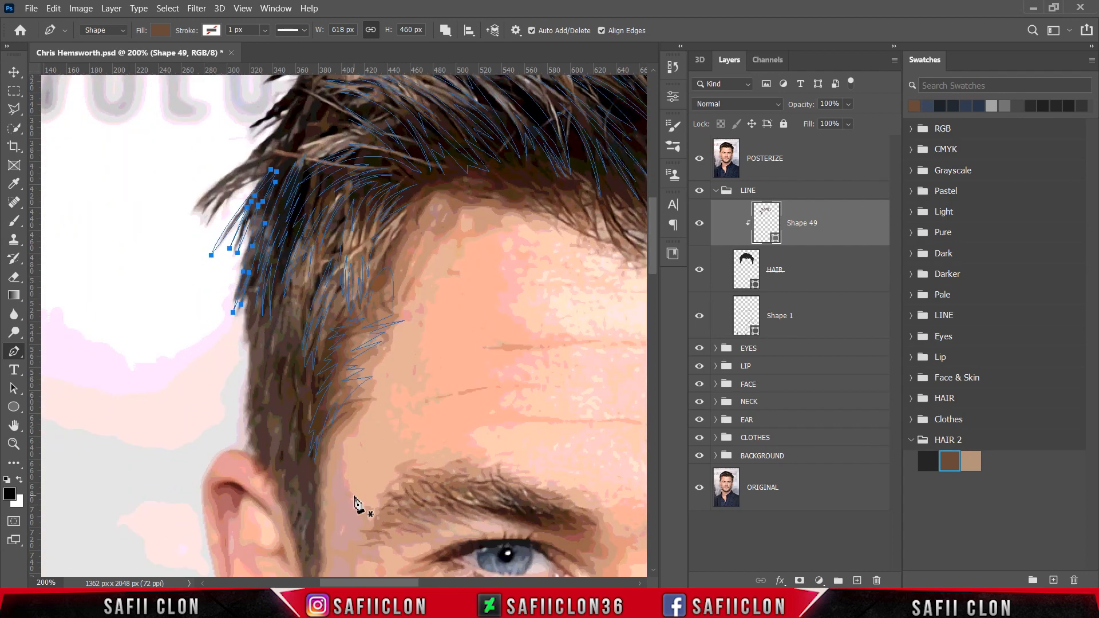
scroll(344, 435, down, 1)
click(296, 310)
mouse_move(281, 376)
mouse_down()
mouse_move(278, 427)
mouse_move(275, 418)
mouse_up()
alt+click(281, 376)
click(278, 357)
click(272, 379)
click(281, 312)
alt+click(267, 398)
click(286, 293)
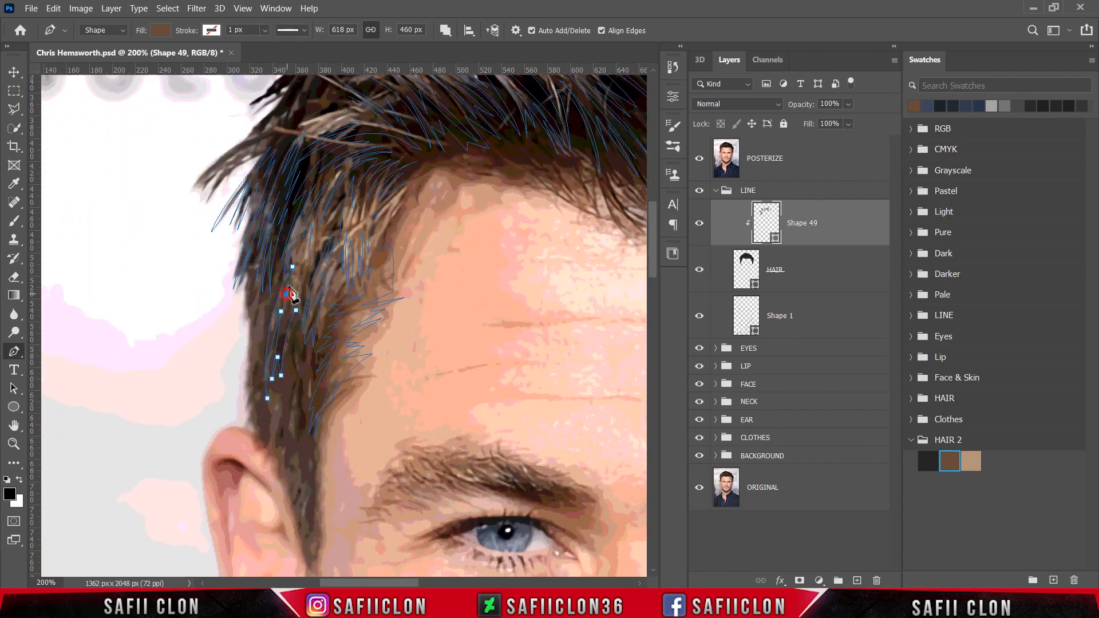
Step: Trace a seventeenth tuft down the sideburn in front of the ear with curved, pointed strand ends
scroll(295, 381, down, 2)
click(292, 284)
drag(284, 386, 294, 424)
alt+click(285, 386)
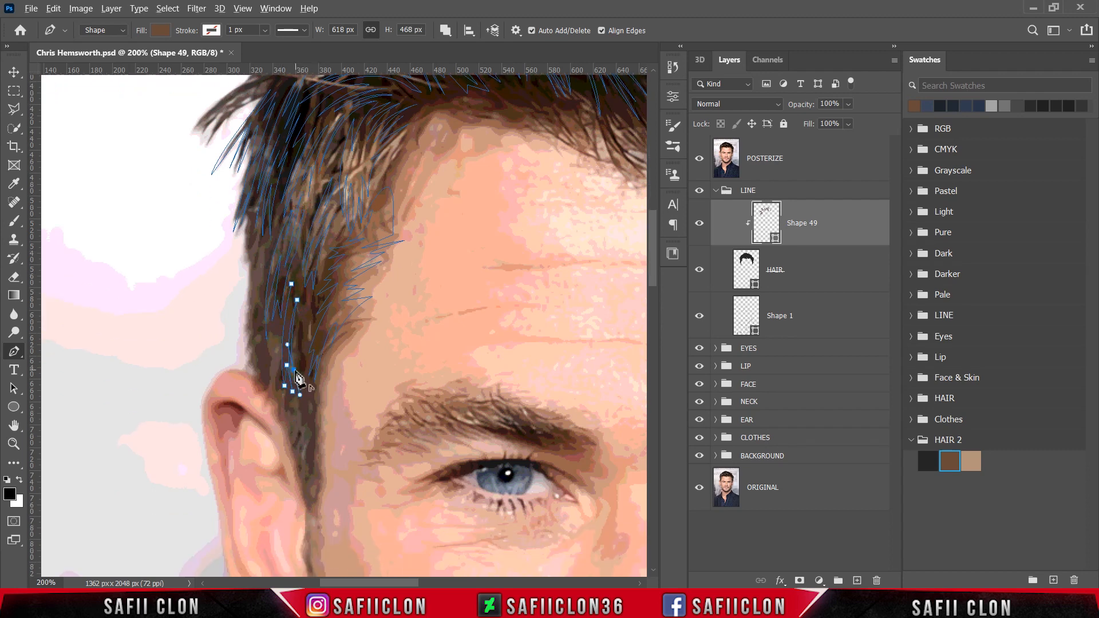
drag(307, 293, 295, 274)
click(283, 331)
alt+click(287, 335)
scroll(255, 323, up, 1)
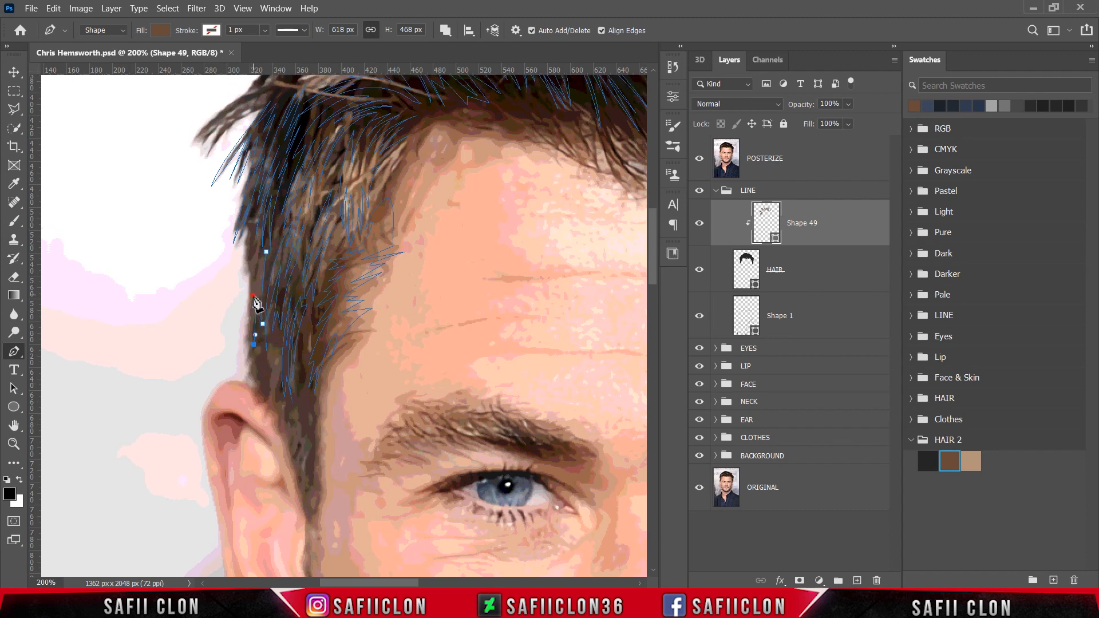
Step: Hide the POSTERIZE layer and path outlines and examine the side highlights across the whole portrait
click(699, 159)
ctrl+click(535, 236)
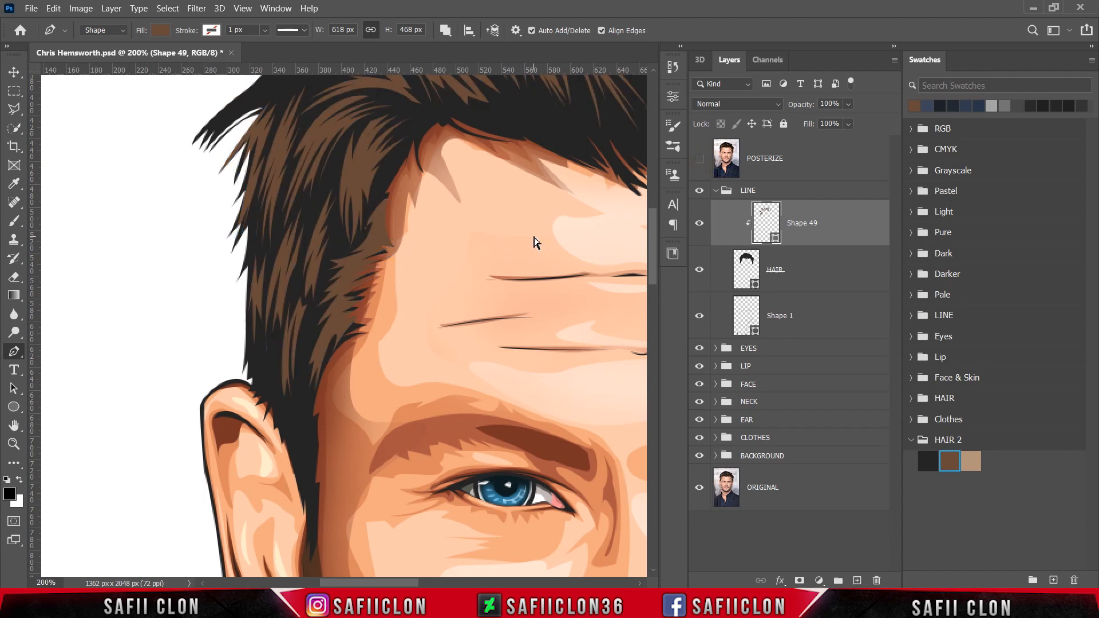
key(ctrl+minus)
key(ctrl+minus)
key(ctrl+minus)
key(ctrl+minus)
key(ctrl+plus)
key(ctrl+plus)
scroll(361, 380, up, 3)
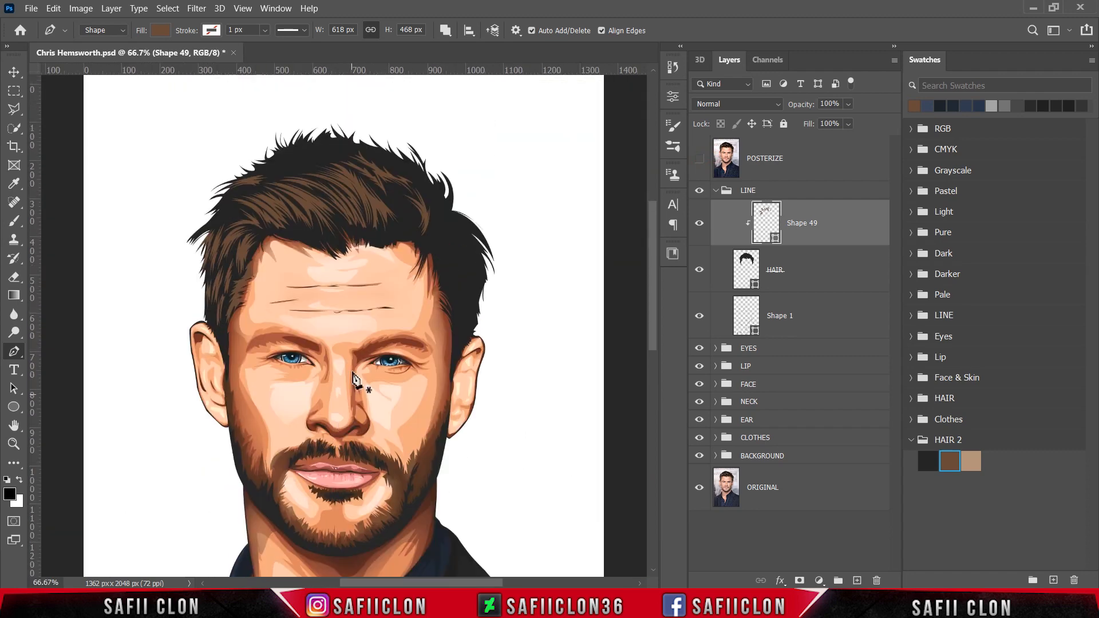
key(ctrl+plus)
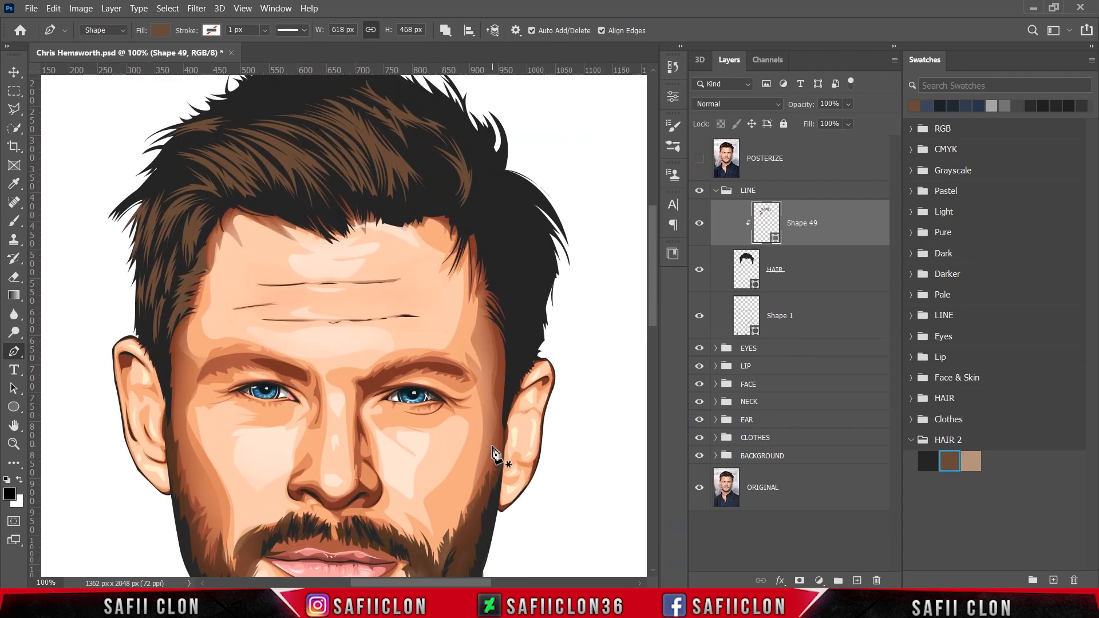
scroll(492, 450, up, 3)
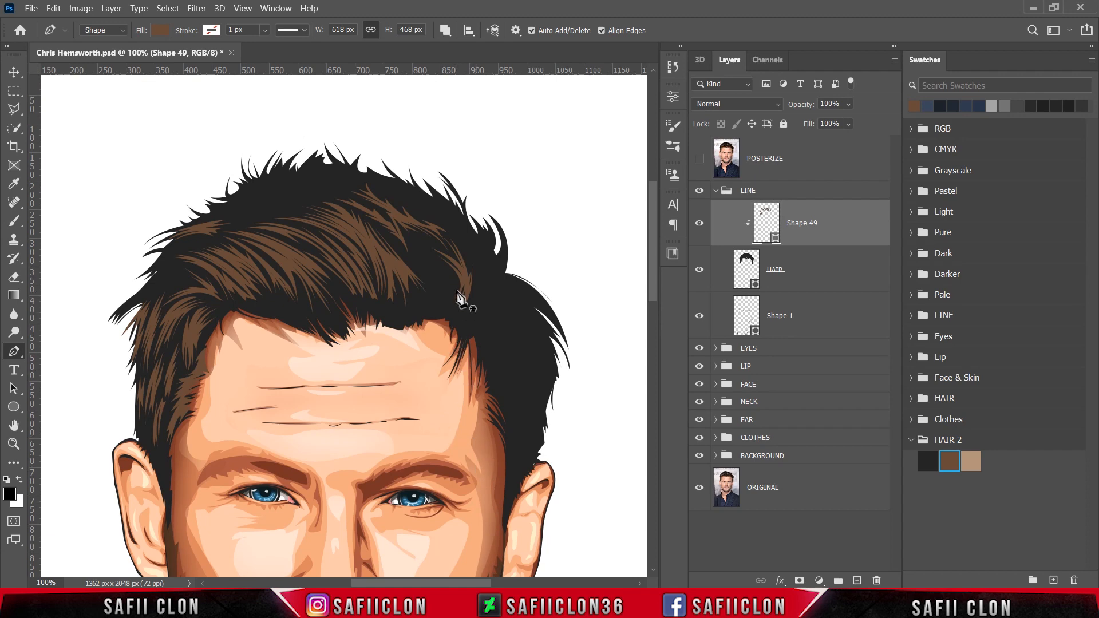
Step: Show the path outlines and POSTERIZE layer again and trace a thin curved strand at the front hair above the right side of the forehead
key(ctrl+h)
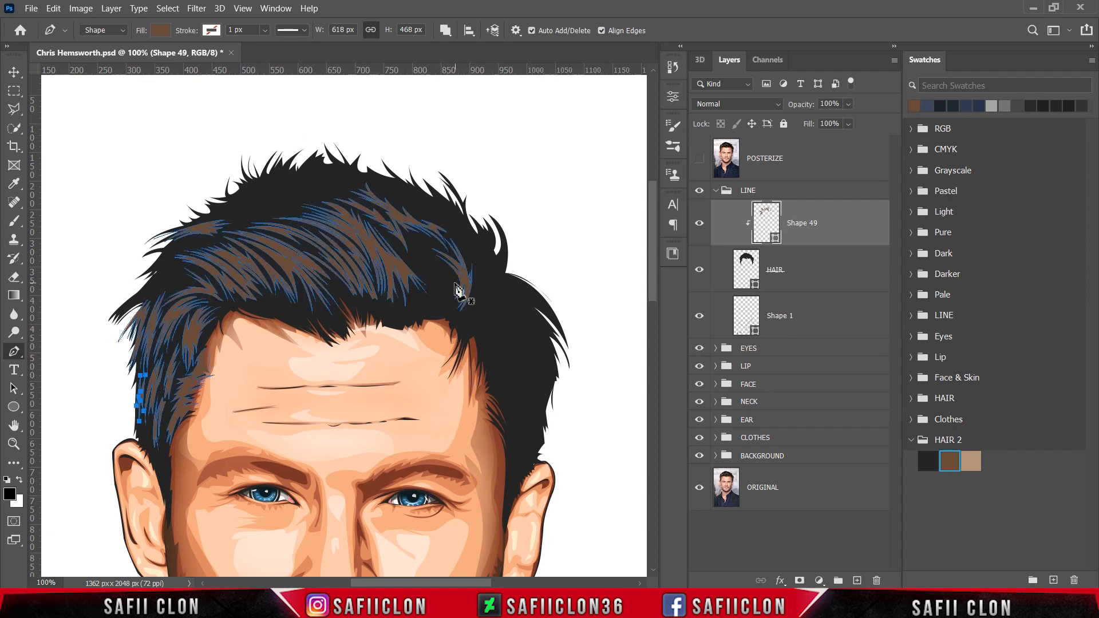
click(699, 159)
click(699, 159)
click(699, 160)
key(ctrl+plus)
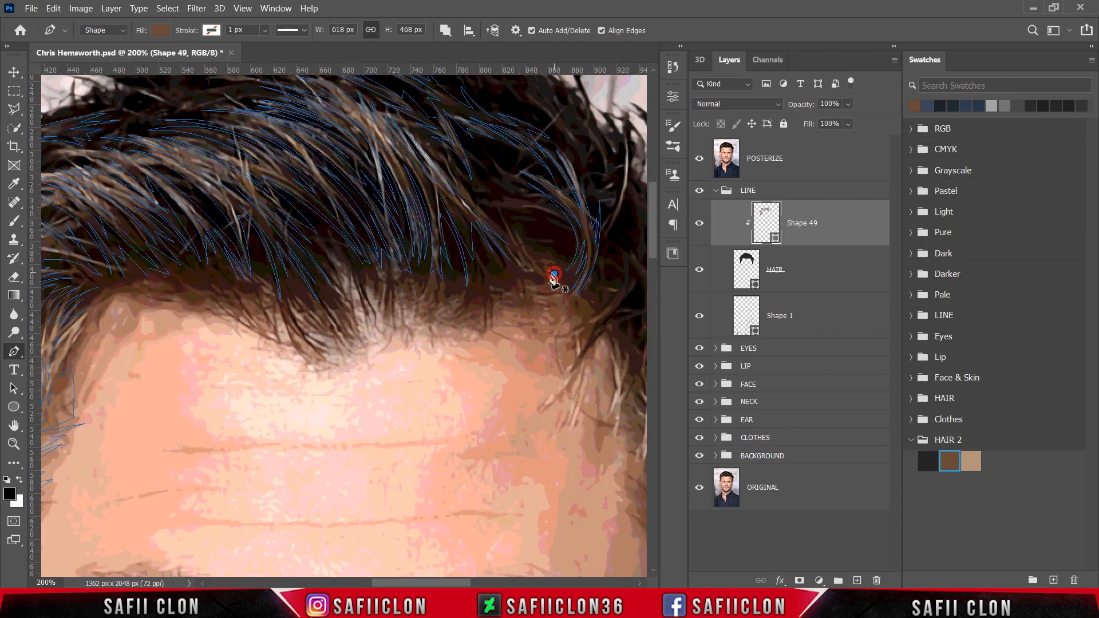
click(554, 274)
drag(518, 217, 518, 193)
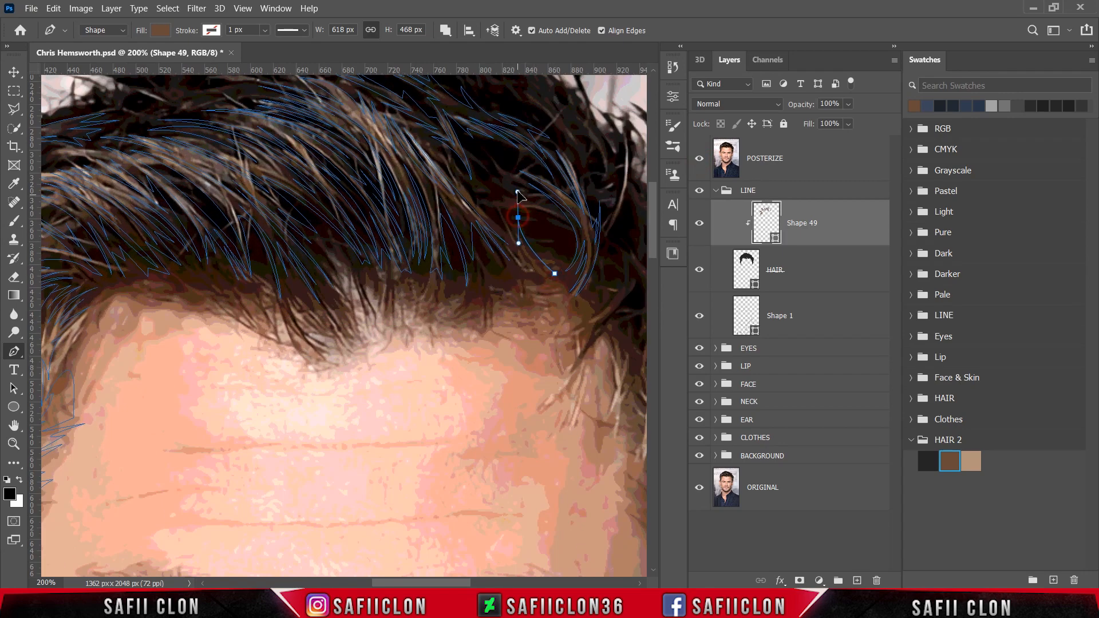
click(556, 279)
Step: Trace a small pointed tuft and a thin curved strand beneath it in the front hair above the right side of the forehead
scroll(550, 281, up, 2)
click(490, 207)
drag(505, 233, 509, 243)
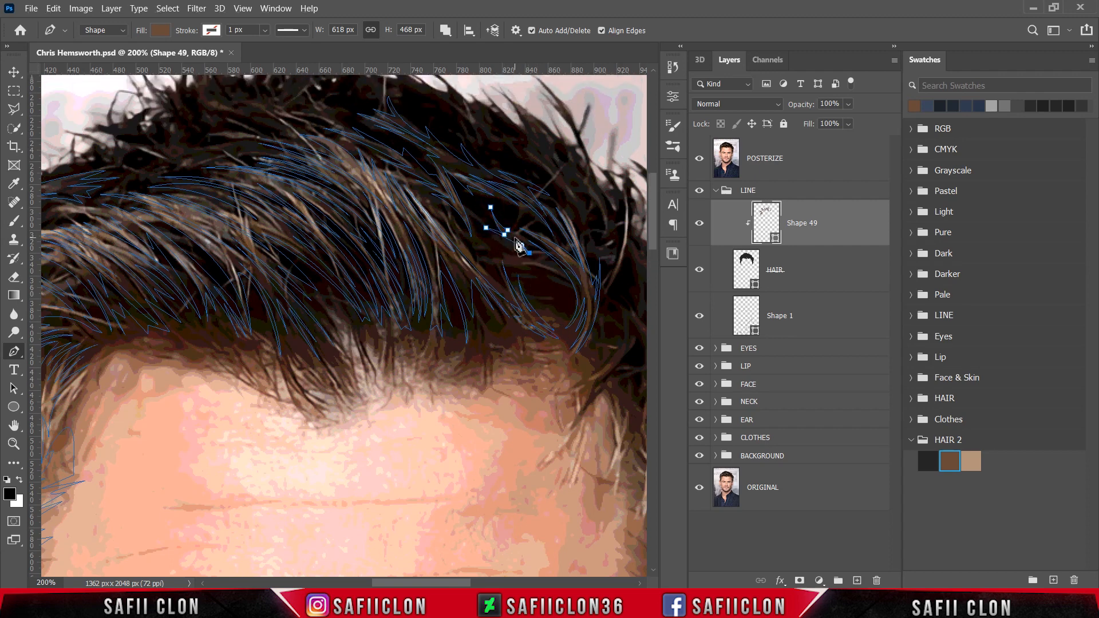
click(497, 256)
drag(571, 292, 588, 323)
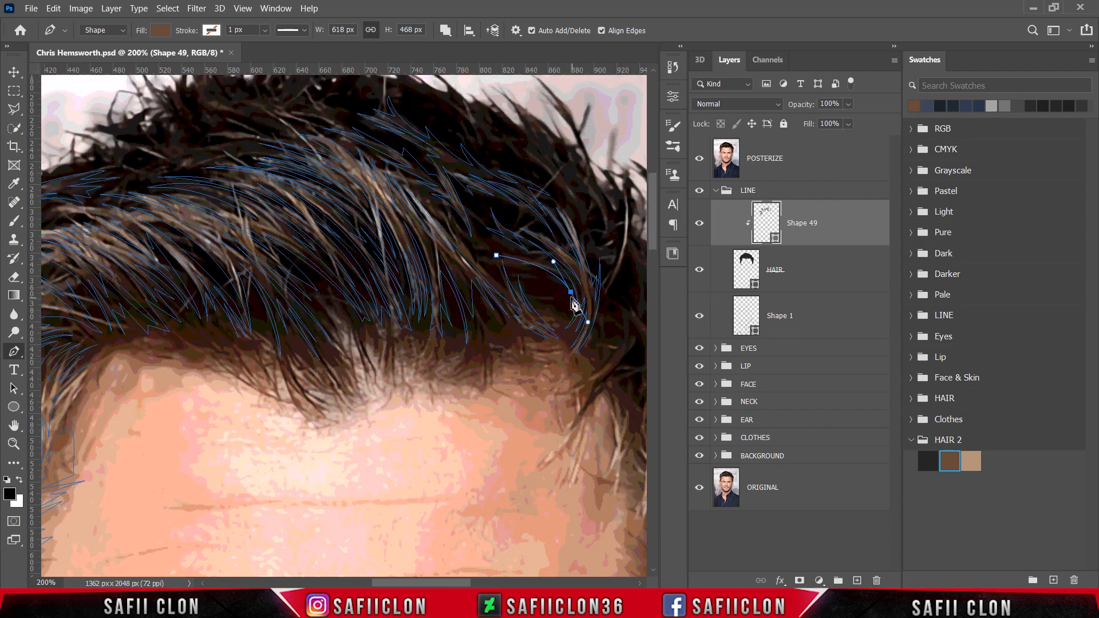
alt+click(571, 292)
click(539, 262)
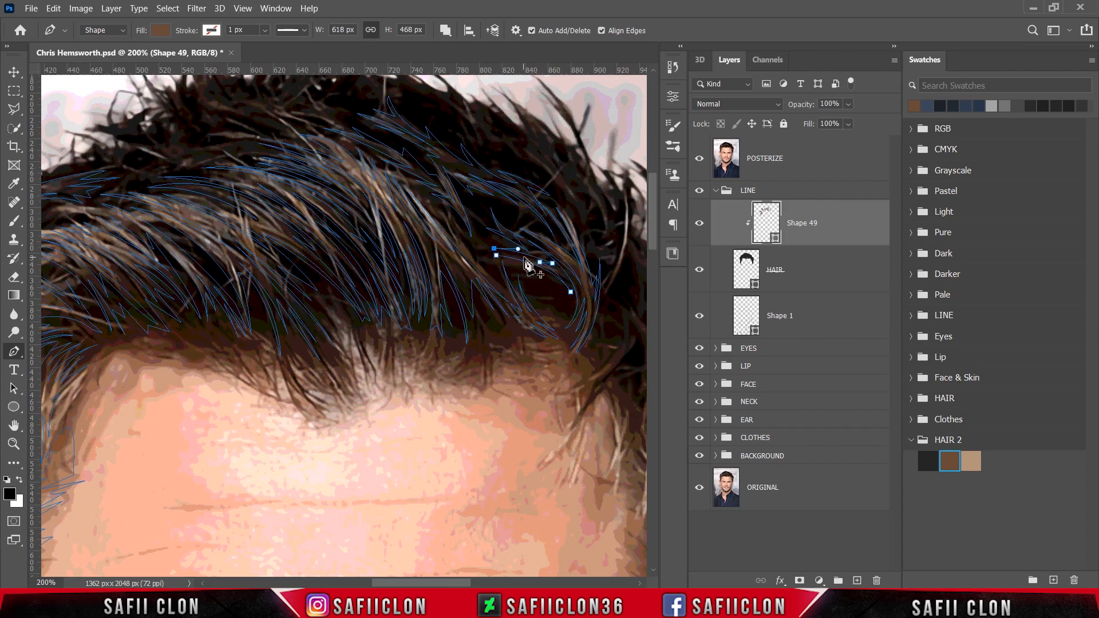
click(531, 258)
Step: Begin a spiky tuft at the left of the crown, tracing its first curved strands up to pointed tips at the hair's outer edge
scroll(258, 352, up, 3)
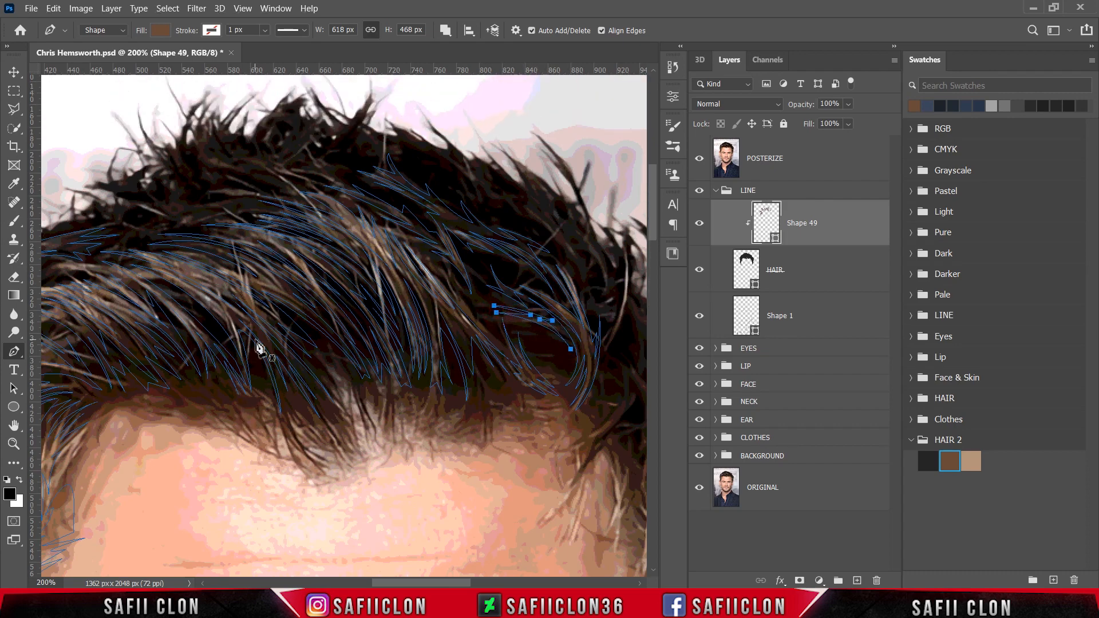
click(239, 219)
drag(191, 157, 205, 126)
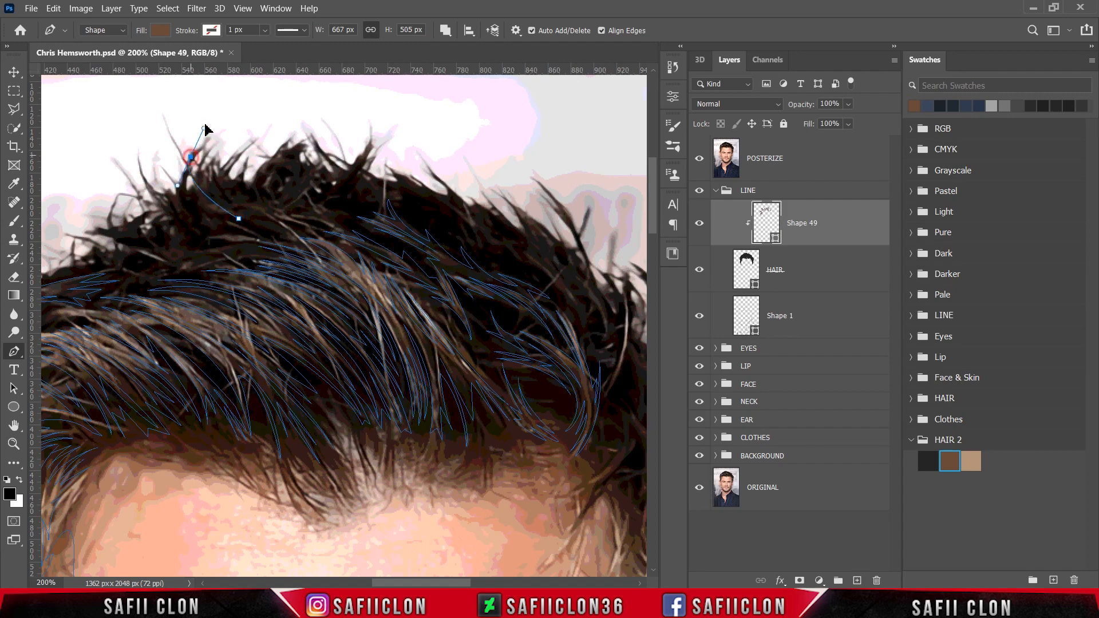
alt+click(191, 157)
drag(232, 210, 283, 231)
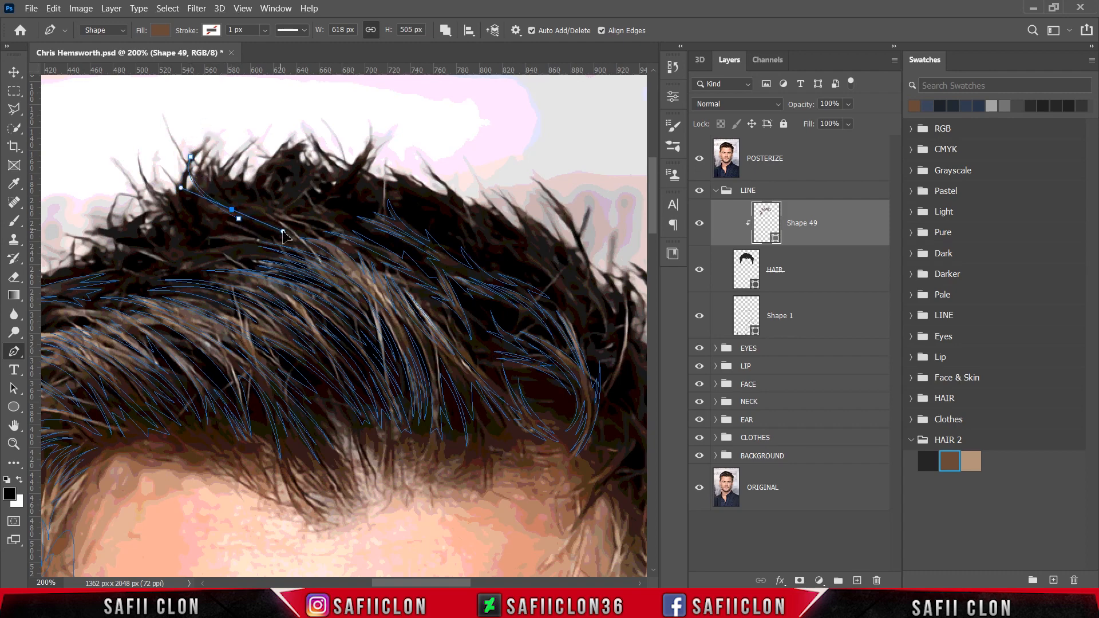
click(200, 151)
drag(223, 196, 250, 205)
alt+click(222, 195)
Step: Complete the spiky crown tuft with two more upright tips and short jagged strand ends at its lower right
drag(209, 147, 221, 109)
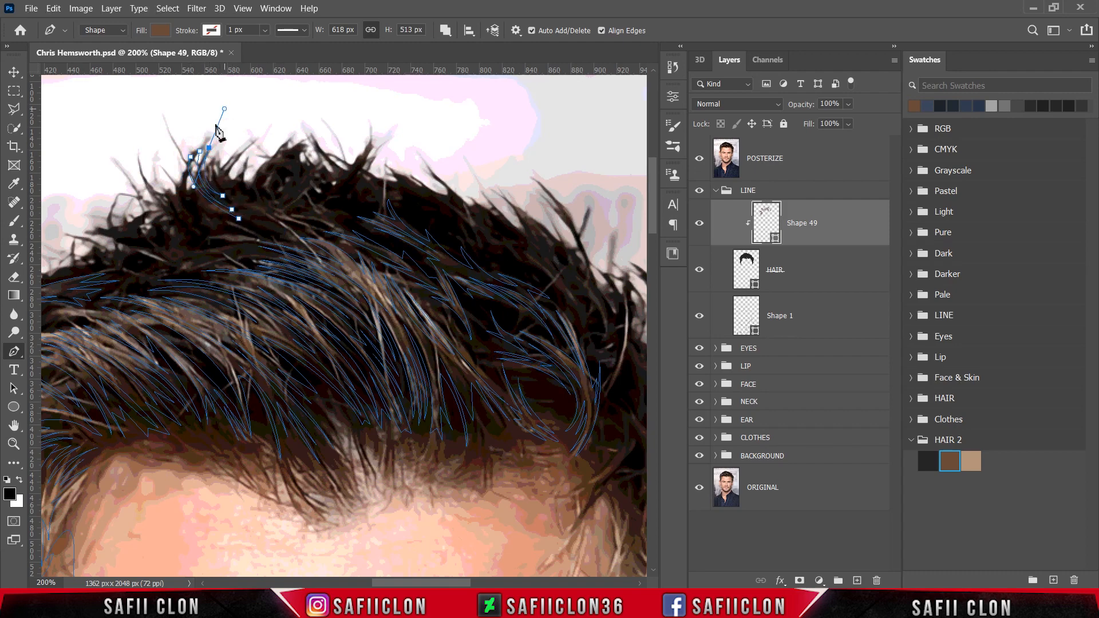
alt+click(209, 148)
drag(219, 184, 233, 194)
alt+click(218, 183)
drag(216, 148, 226, 126)
alt+click(215, 149)
drag(233, 192, 257, 204)
alt+click(233, 192)
click(238, 200)
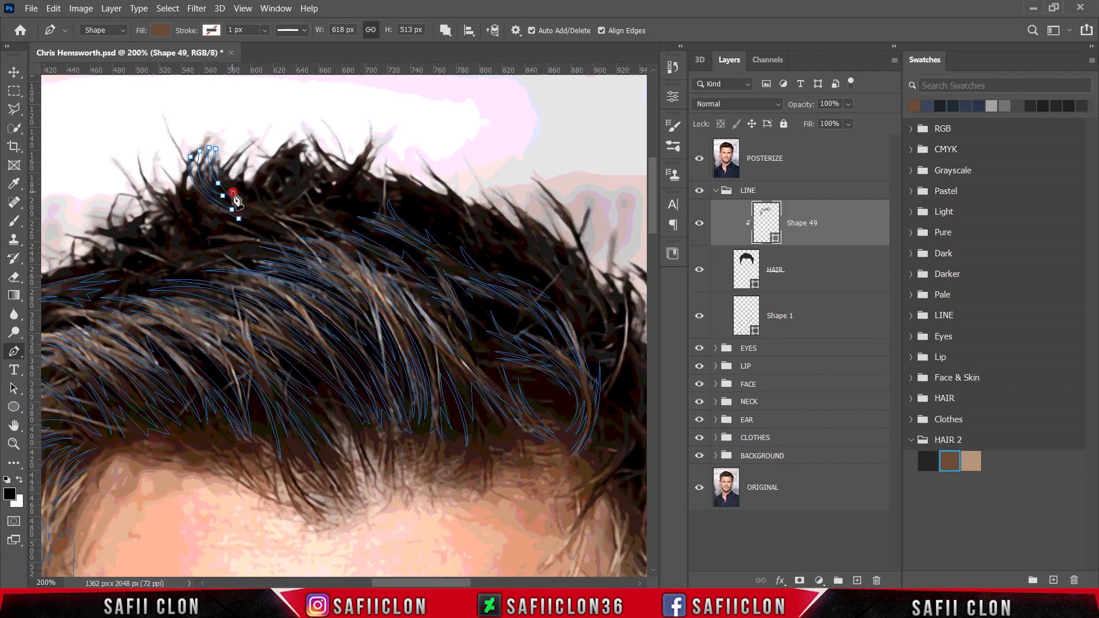
click(252, 215)
click(240, 208)
click(252, 224)
Step: Trace a small jagged tuft just beneath the spiky crown tuft
scroll(298, 249, up, 1)
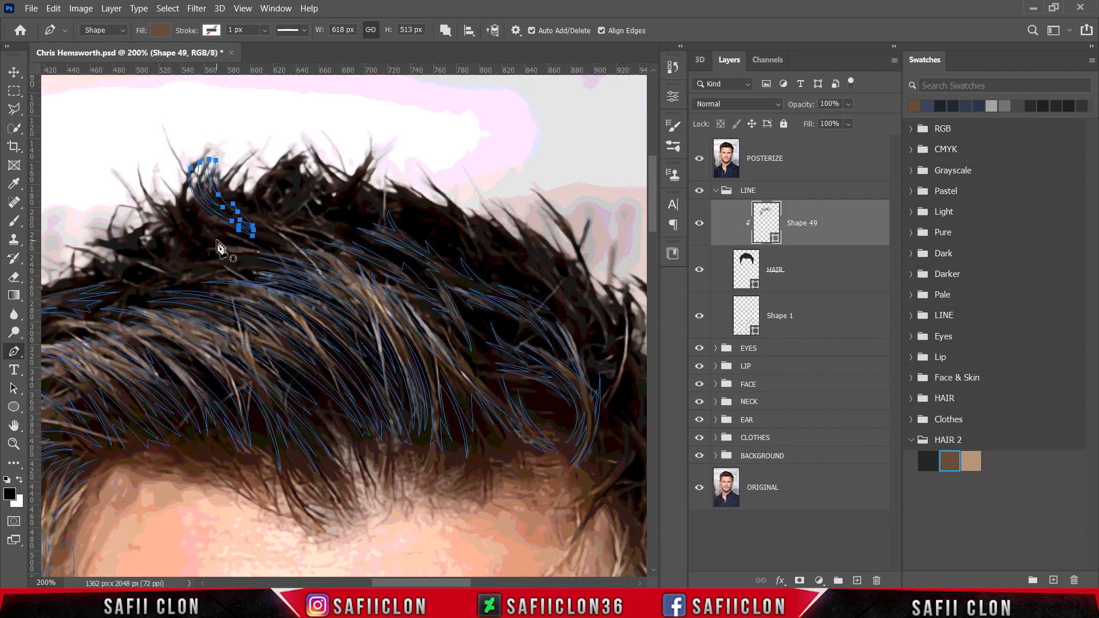
click(197, 232)
drag(215, 235, 230, 245)
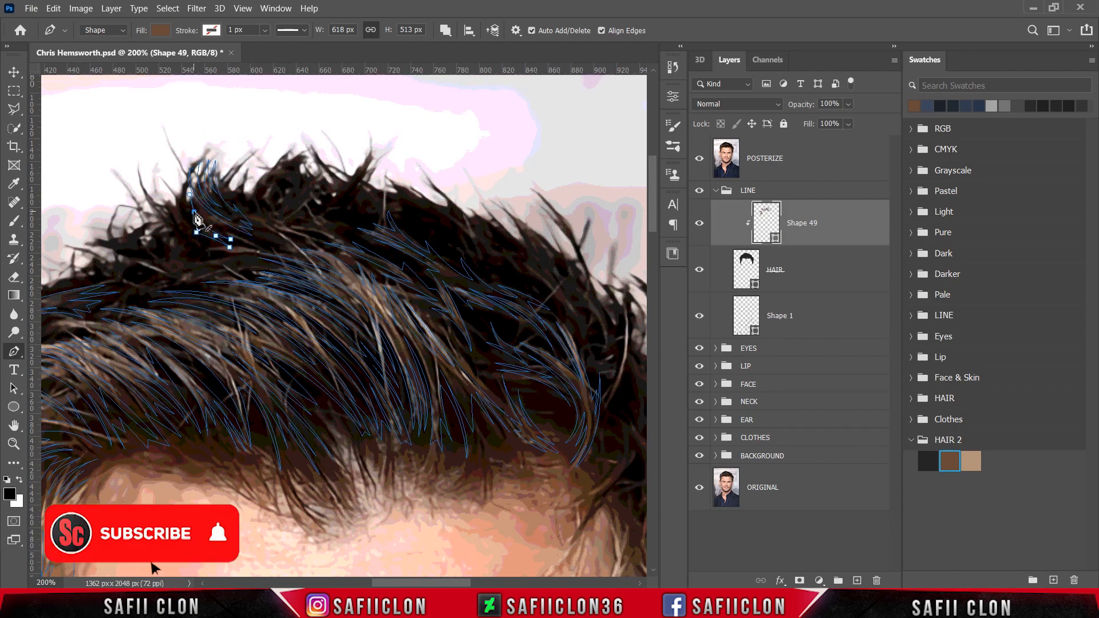
scroll(357, 430, left, 3)
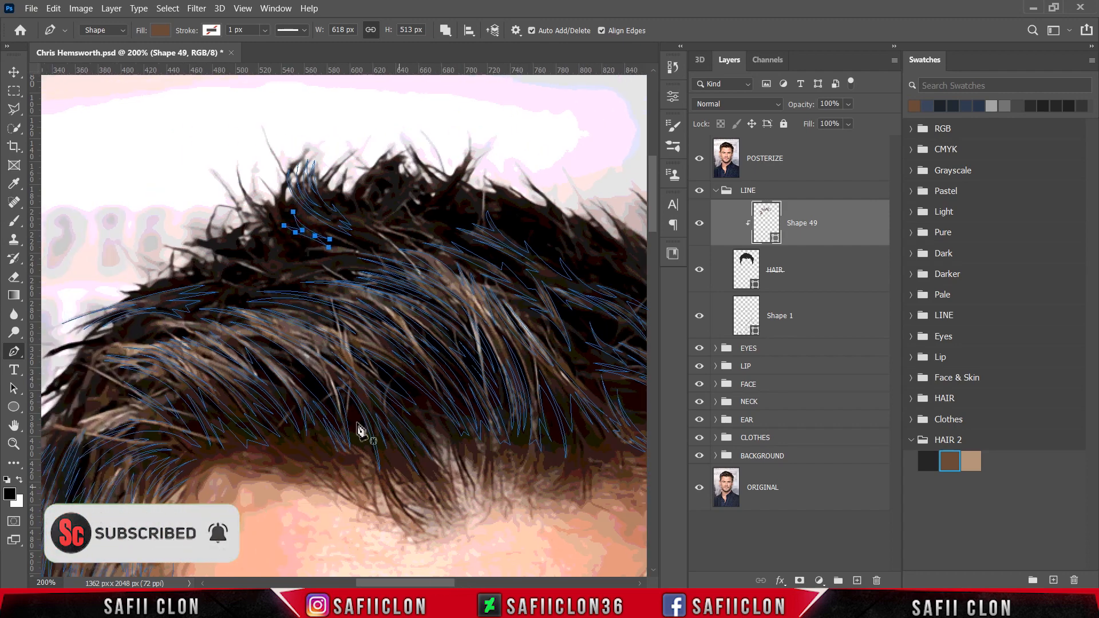
click(701, 160)
scroll(383, 284, up, 2)
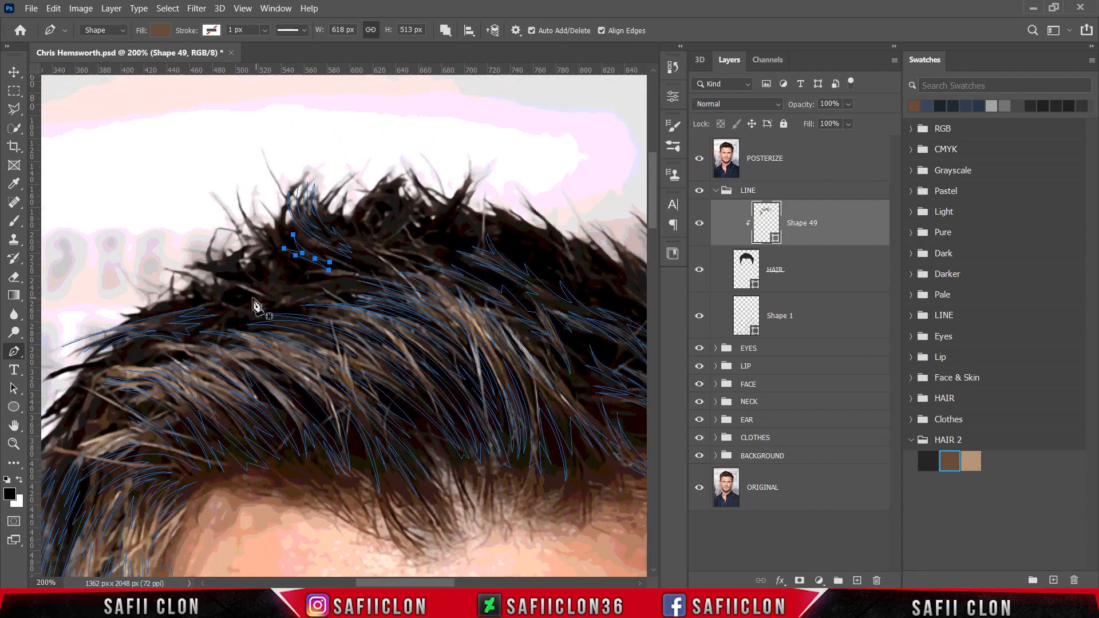
Step: Trace a slim tuft from the upper-left hair edge inward to a pointed end below the crown
click(195, 268)
drag(258, 284, 253, 323)
alt+click(257, 284)
click(207, 263)
Step: Begin a tuft on the upper-left hair edge with a long lower strand and hide the POSTERIZE layer
click(145, 303)
alt+click(225, 305)
click(207, 291)
click(699, 159)
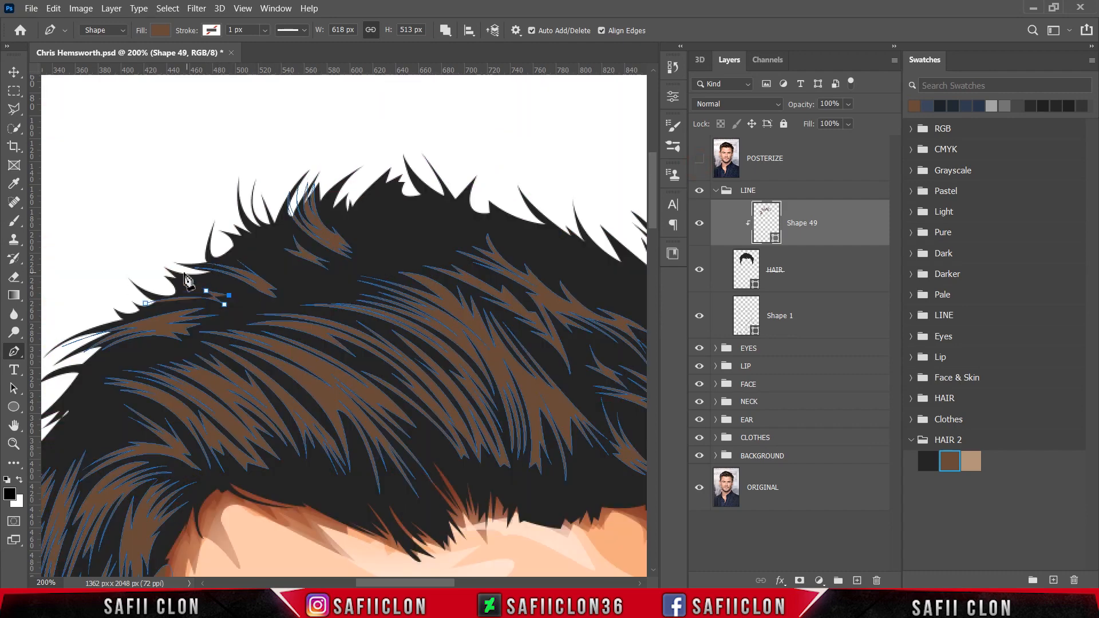
Step: Complete the upper-left edge tuft with short jagged strands, close its outline and show the POSTERIZE layer again
click(167, 268)
click(195, 285)
click(177, 280)
click(191, 291)
click(162, 280)
click(181, 294)
drag(139, 283, 126, 266)
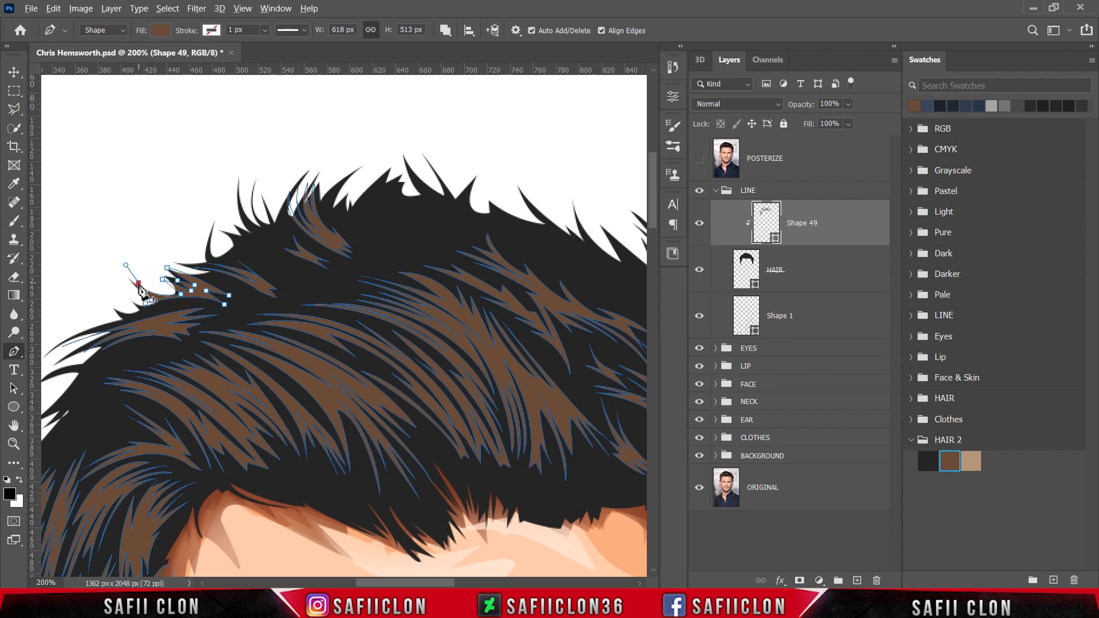
alt+click(138, 283)
click(151, 299)
click(146, 304)
click(699, 160)
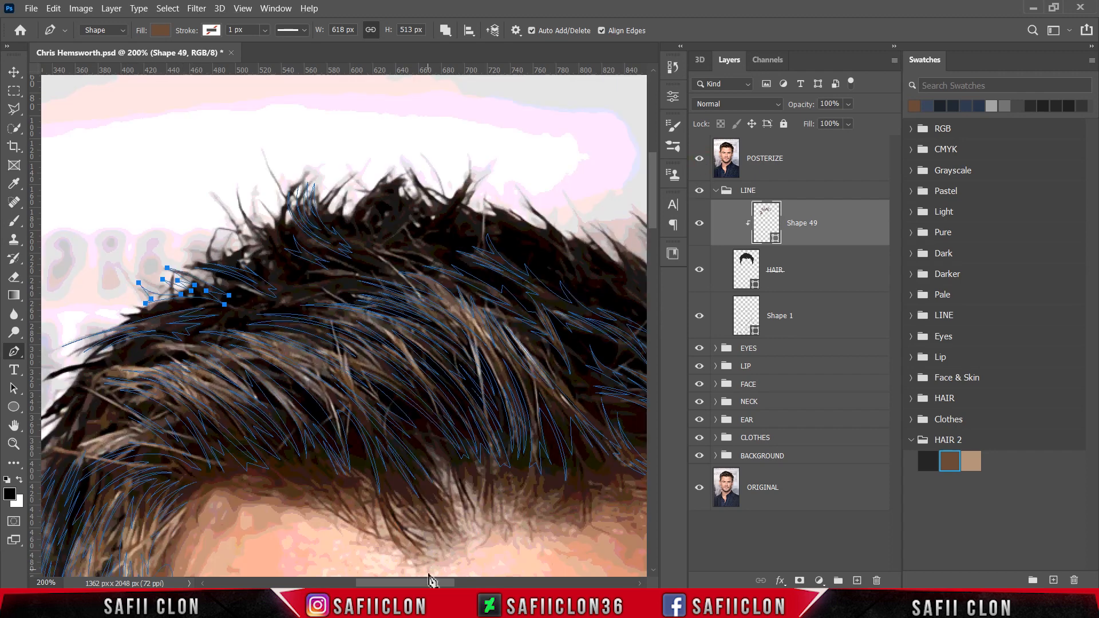
Step: Begin a large tuft on the right side of the top hair with pointed strands sweeping up toward the outer edge
scroll(479, 373, right, 5)
click(449, 316)
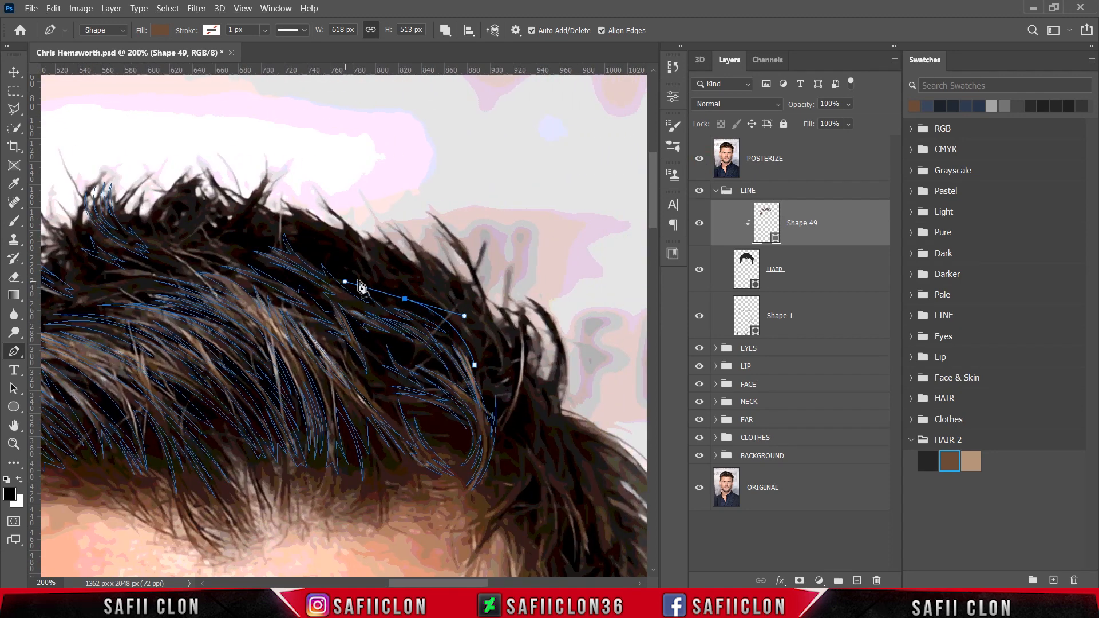
click(404, 298)
click(435, 291)
click(399, 279)
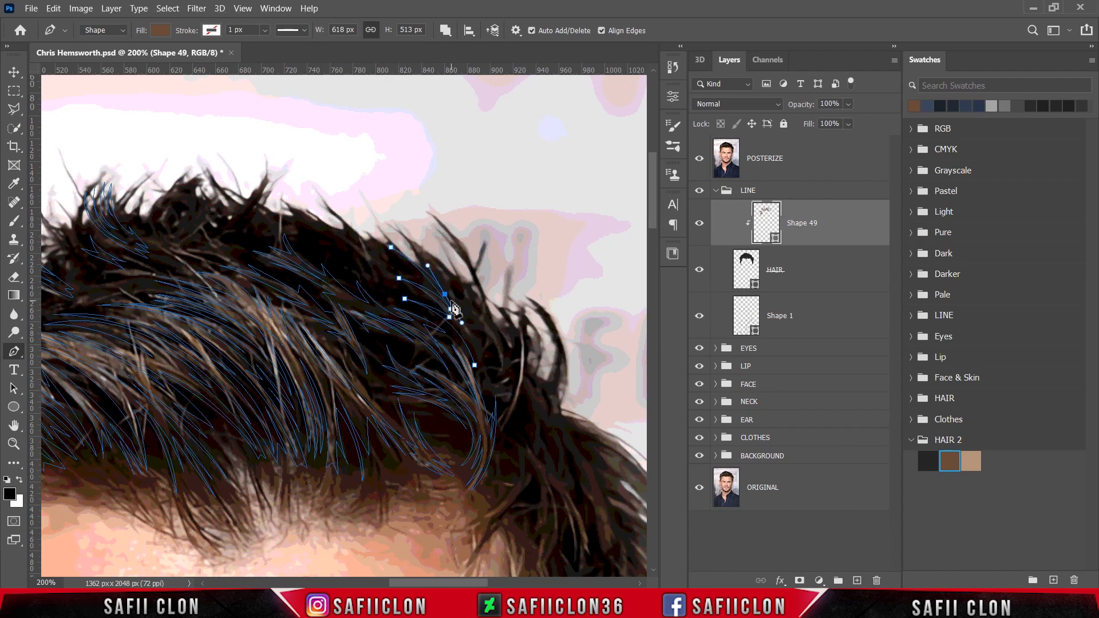
drag(395, 229, 381, 217)
drag(461, 312, 482, 361)
alt+click(461, 311)
Step: Extend the large right-side tuft with long curved strands between the outer hair edge and the lower hair
drag(417, 241, 390, 213)
alt+click(416, 242)
drag(474, 335, 487, 382)
drag(423, 219, 423, 218)
alt+click(442, 245)
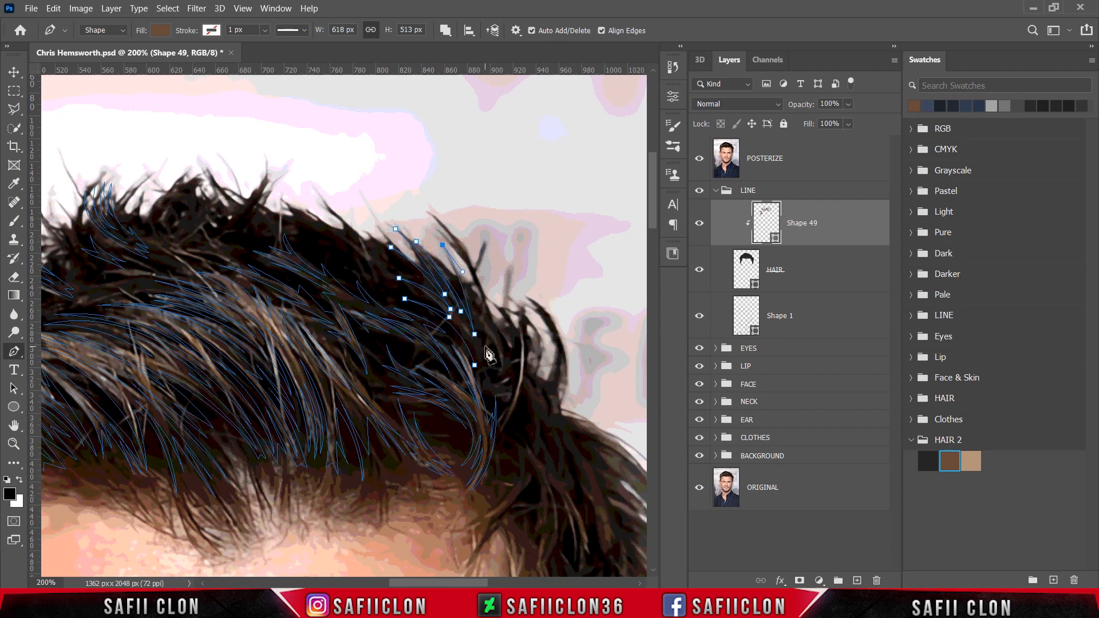
drag(485, 348, 490, 396)
alt+click(485, 348)
drag(467, 272, 454, 248)
alt+click(467, 272)
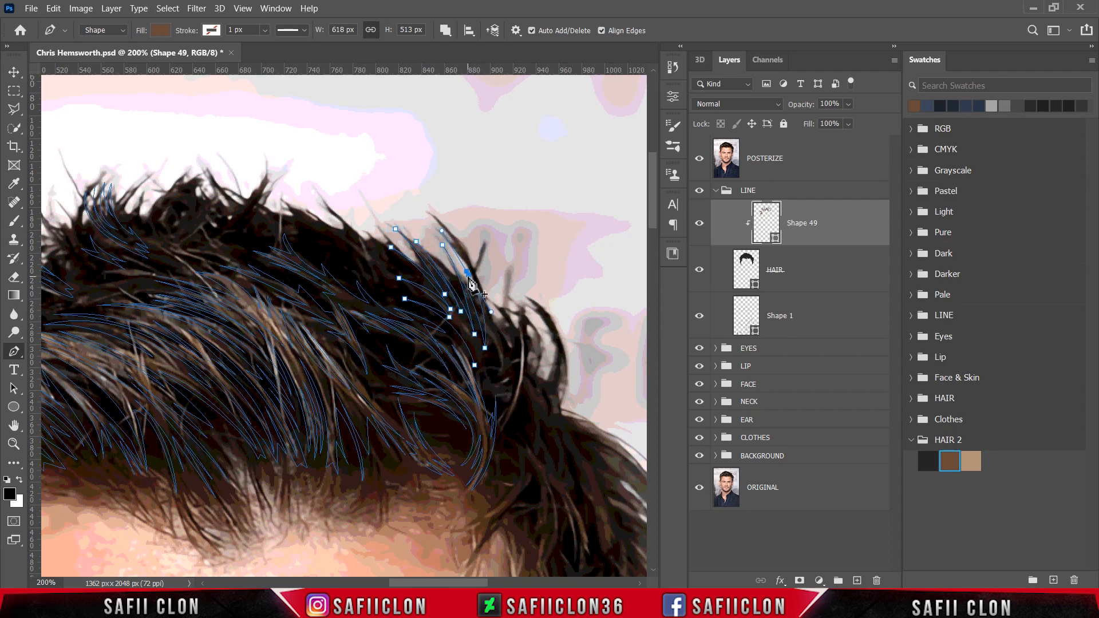
Step: Carry the large right-side tuft down beside the side curl and close it with short tapered ends
drag(510, 371, 510, 403)
alt+click(510, 371)
drag(491, 333, 486, 325)
alt+click(491, 333)
drag(495, 374, 494, 378)
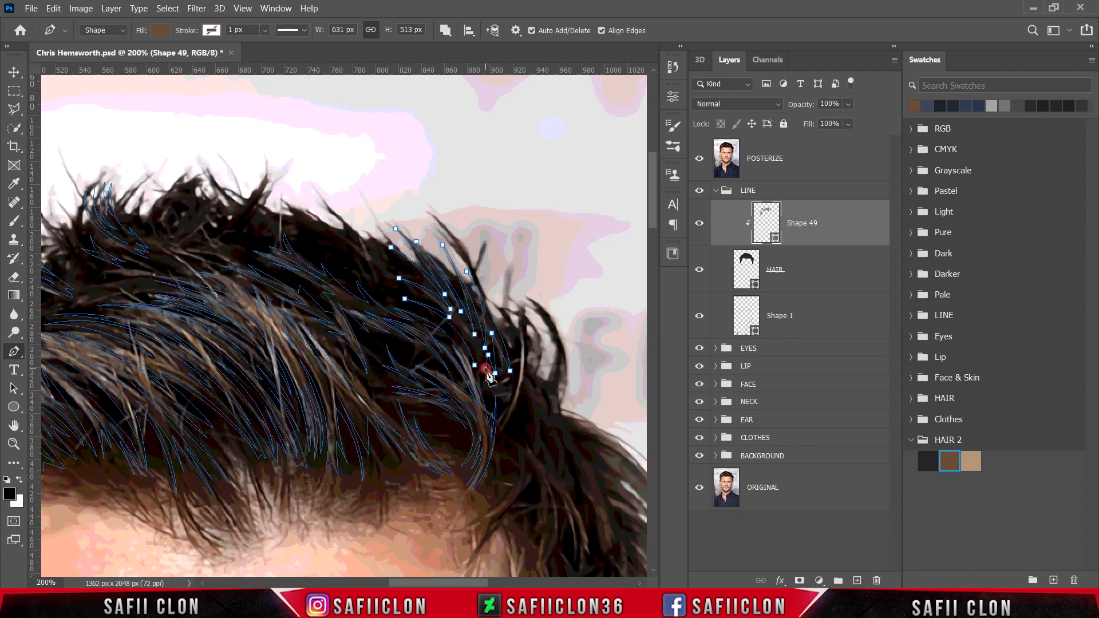
drag(465, 328, 450, 312)
alt+click(464, 328)
drag(475, 365, 478, 384)
Step: Trace a small two-tipped tuft near the top hair edge, just left of the large right-side tuft
scroll(375, 332, up, 1)
click(381, 324)
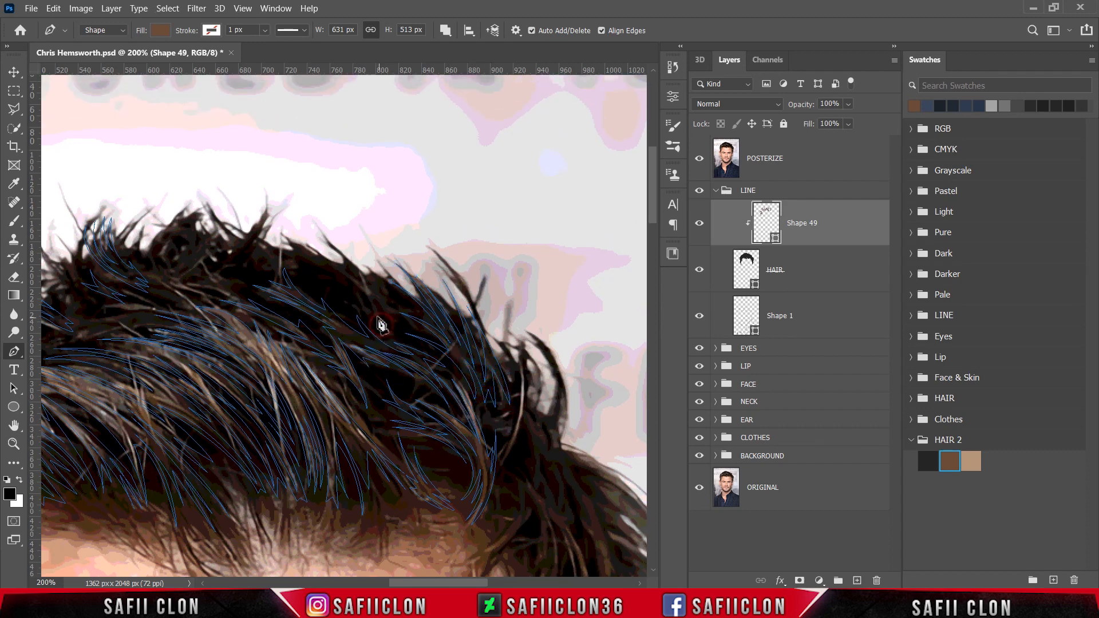
drag(344, 275, 326, 267)
alt+click(344, 275)
drag(376, 300, 381, 311)
alt+click(376, 300)
drag(359, 270, 356, 265)
alt+click(358, 271)
drag(383, 311, 384, 314)
alt+click(383, 311)
click(385, 297)
Step: Begin a tuft above the right temple with a curved strand sweeping down to the forehead's edge
scroll(424, 447, down, 2)
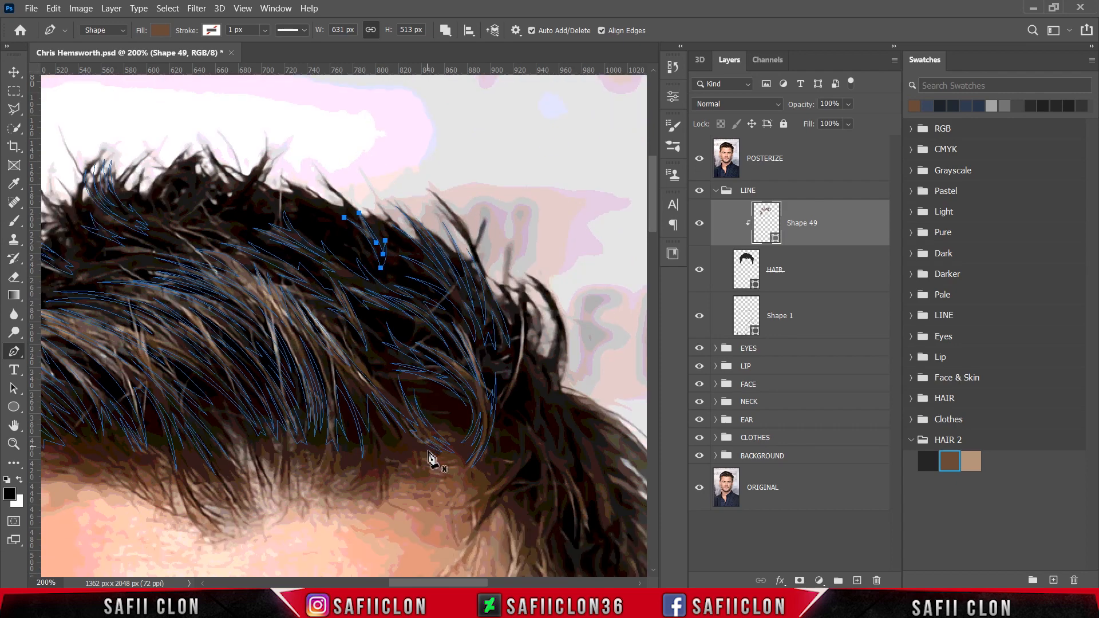
scroll(435, 452, right, 5)
scroll(441, 418, down, 3)
scroll(385, 390, down, 1)
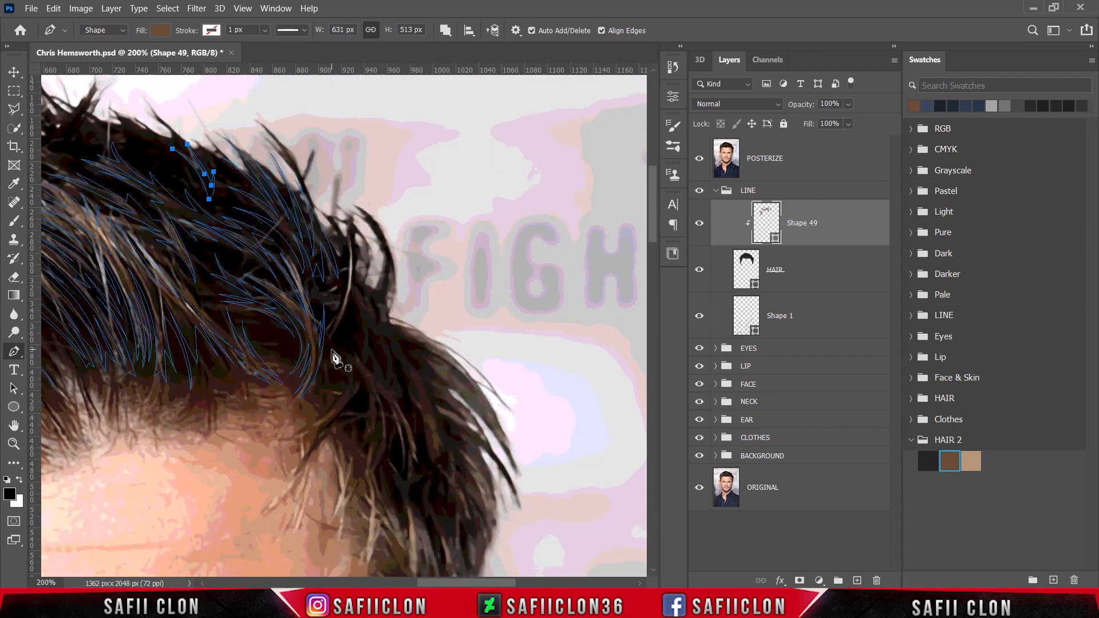
click(331, 350)
drag(334, 400, 312, 423)
alt+click(334, 401)
click(342, 389)
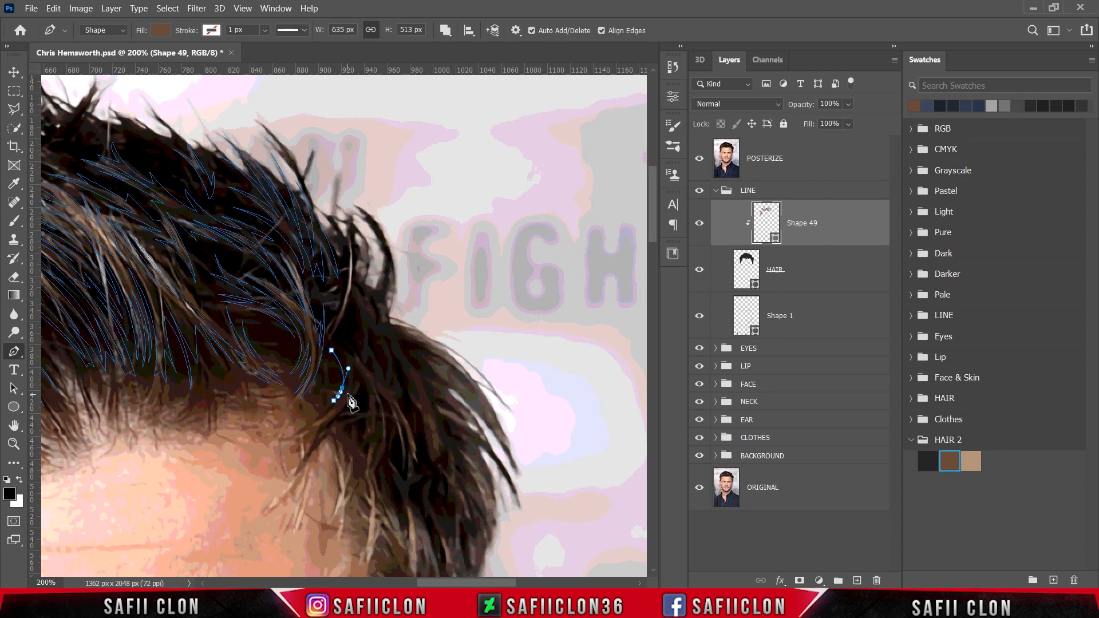
click(305, 428)
drag(357, 391, 383, 352)
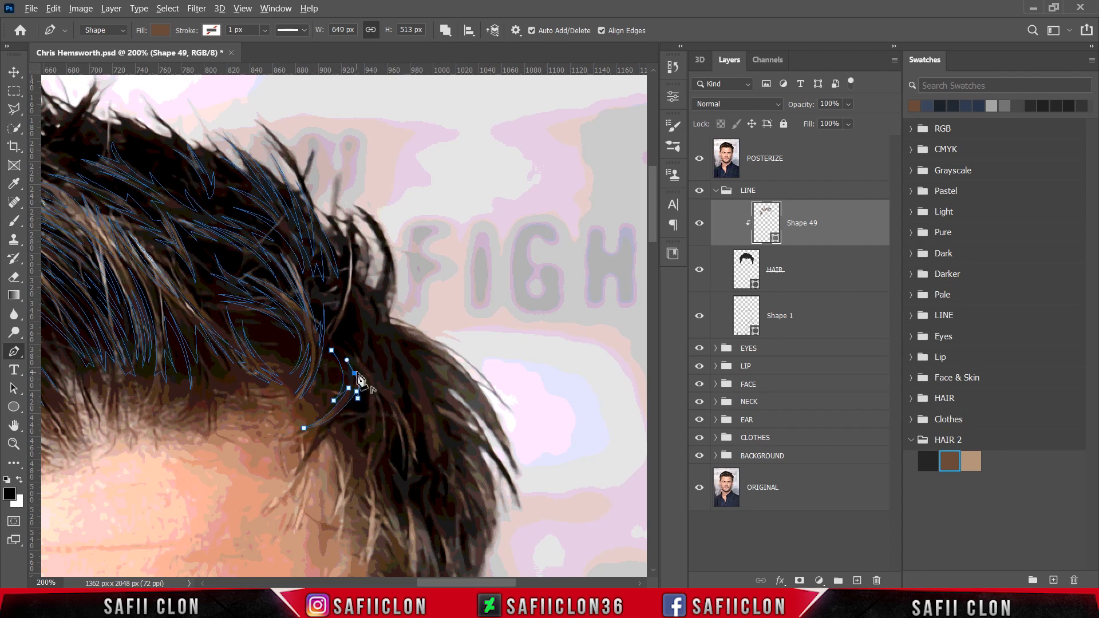
Step: Extend the right temple tuft with long, tapered strands running down the side hair
drag(366, 444, 350, 500)
alt+click(366, 444)
click(373, 415)
click(372, 466)
drag(373, 388, 352, 343)
alt+click(373, 388)
drag(404, 478, 415, 535)
alt+click(404, 477)
drag(397, 414, 382, 382)
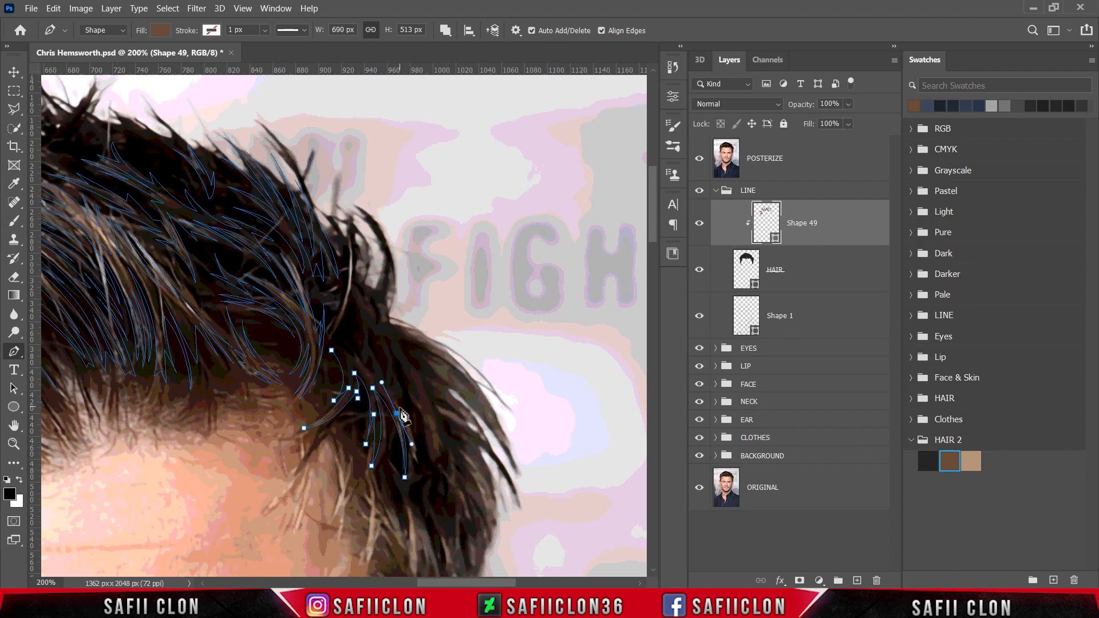
alt+click(397, 413)
Step: Finish the right temple tuft with an outer strand and short notches at its top, and check it with the POSTERIZE layer hidden
drag(414, 474, 408, 500)
alt+click(414, 474)
drag(377, 378, 325, 349)
alt+click(378, 378)
click(409, 405)
alt+click(352, 350)
click(367, 375)
click(355, 373)
click(349, 366)
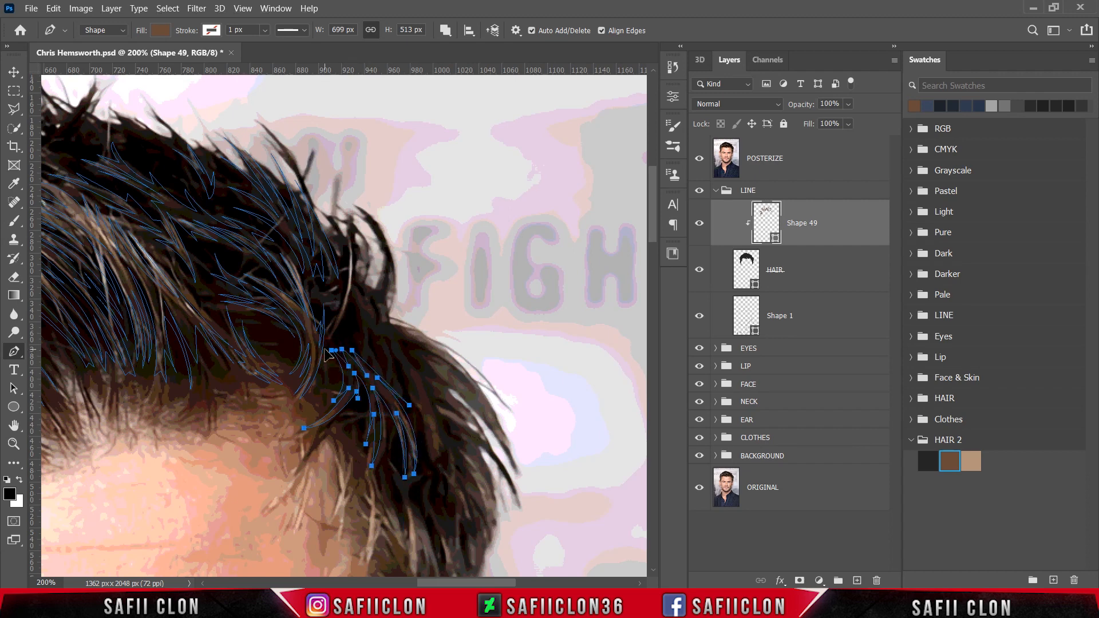
scroll(427, 385, down, 3)
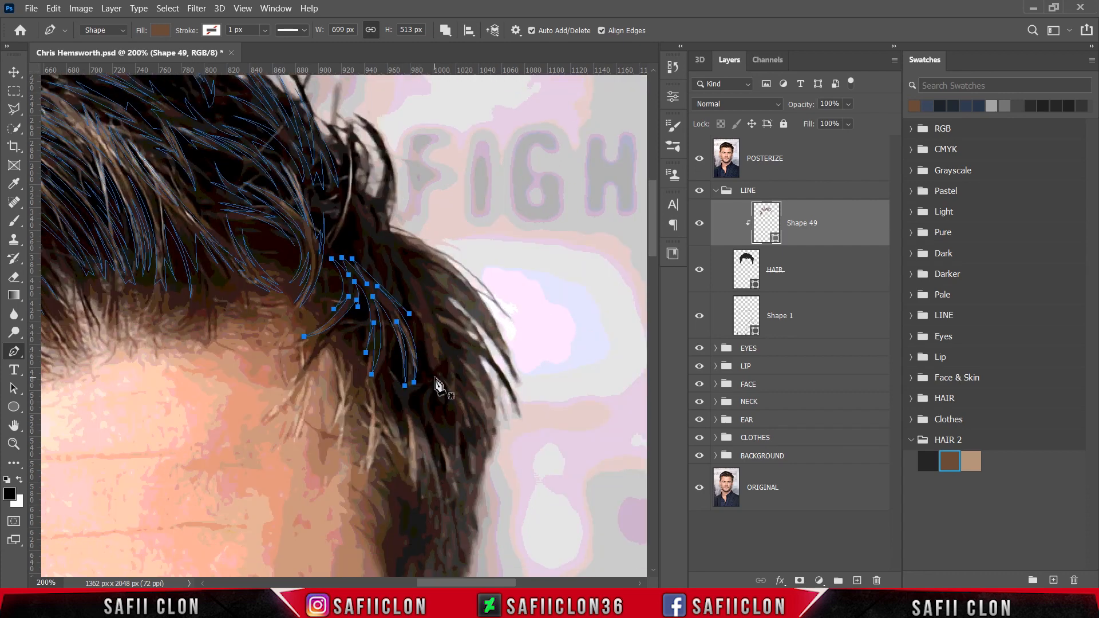
click(699, 158)
click(699, 158)
Step: Begin a tuft on the right outer side hair with long strands curving down to the pointed hair tips
scroll(527, 449, right, 3)
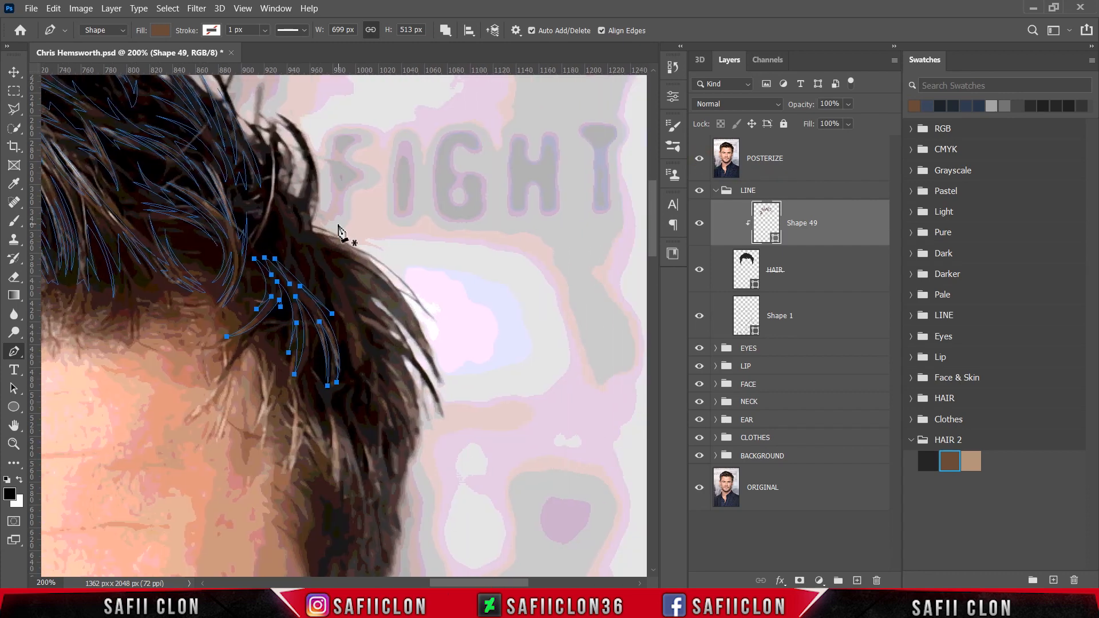
click(300, 249)
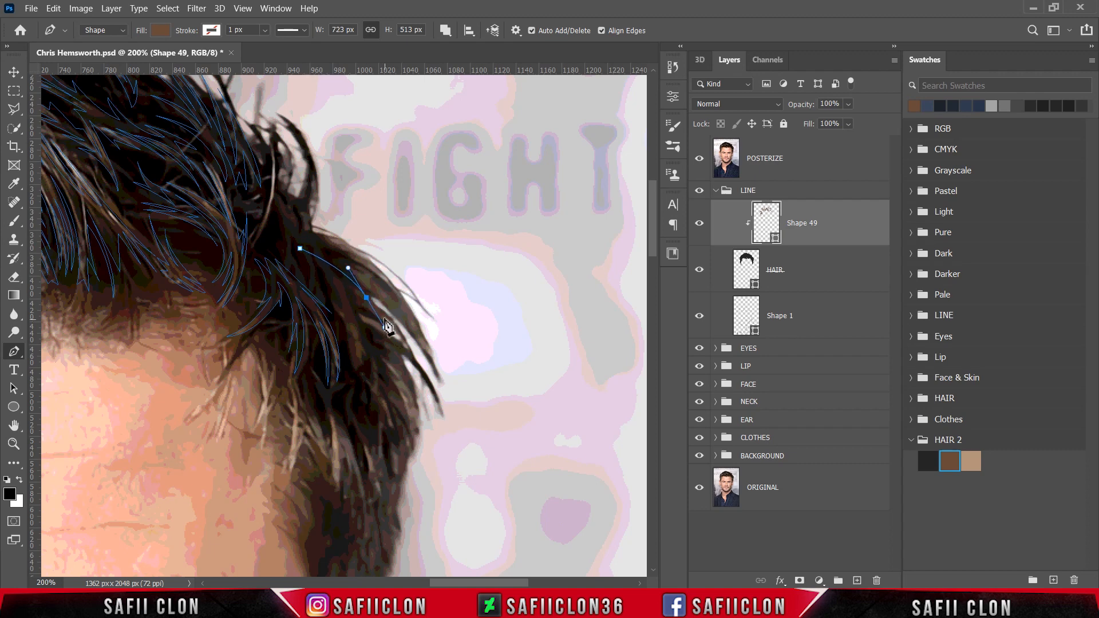
drag(367, 297, 283, 198)
alt+click(437, 387)
alt+click(358, 268)
drag(442, 390, 449, 449)
alt+click(441, 390)
Step: Complete the right outer side tuft with a long strand along the hair edge and short notches at its root
drag(344, 252, 249, 182)
alt+click(344, 252)
drag(451, 330, 474, 360)
alt+click(451, 330)
drag(307, 230, 218, 220)
alt+click(307, 231)
click(328, 248)
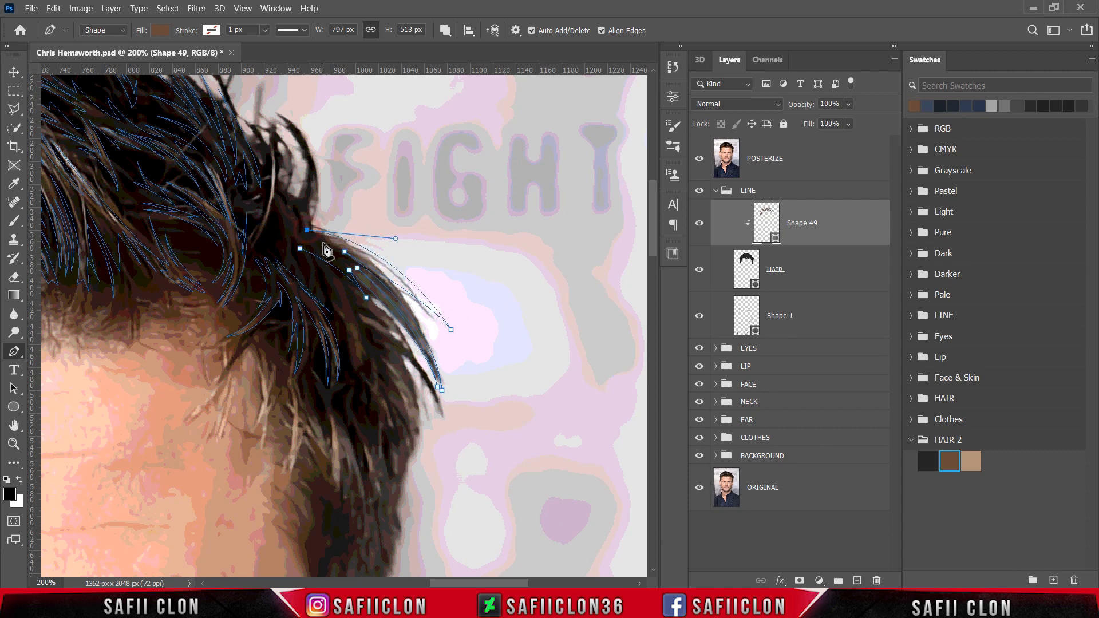
click(295, 232)
click(340, 264)
click(300, 249)
Step: Trace a narrow tuft down the right side hair, between the temple tuft and the outer side tuft
click(317, 272)
drag(356, 394, 353, 451)
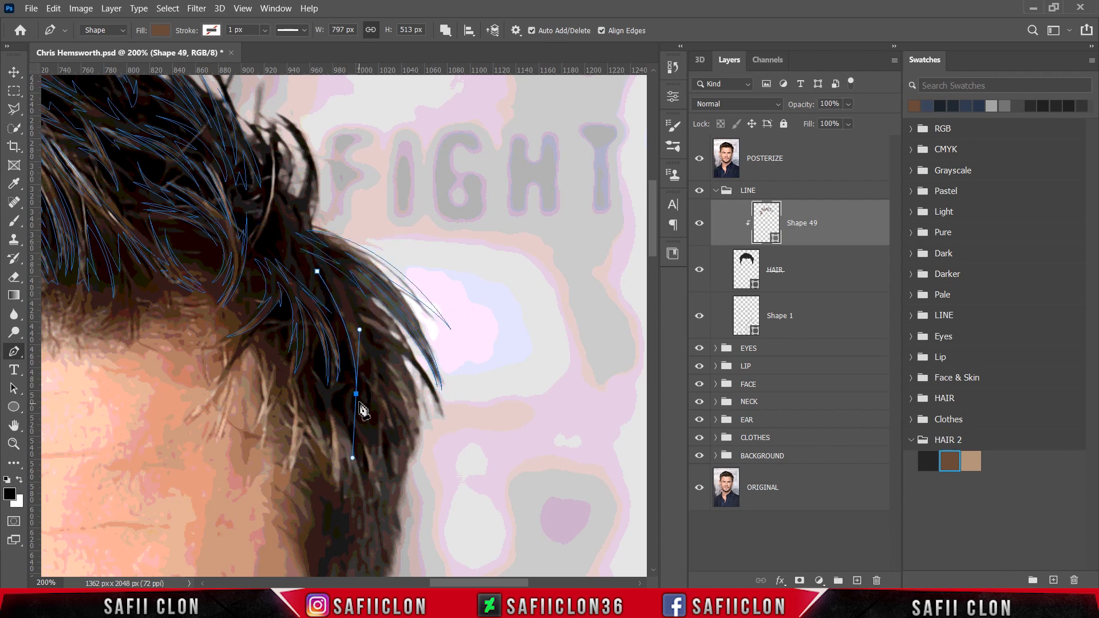
alt+click(356, 394)
drag(349, 319, 313, 251)
alt+click(349, 319)
click(366, 340)
alt+click(334, 276)
click(338, 292)
click(317, 271)
Step: Trace a short, jagged tuft at the outer edge of the right side hair, just below the outer side tuft
scroll(401, 354, down, 2)
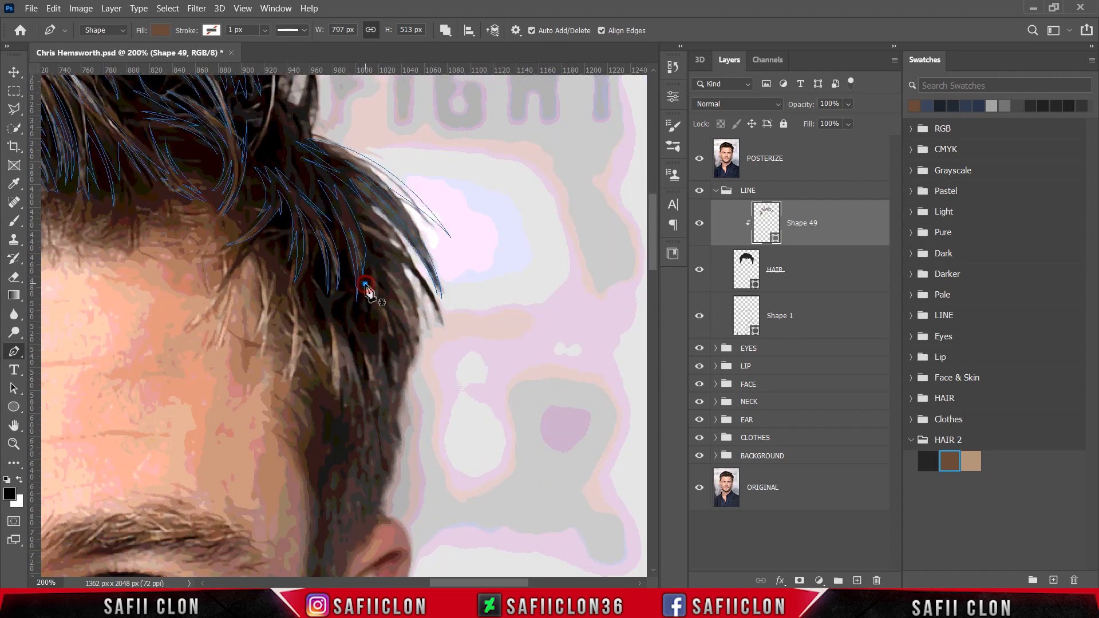
alt+click(390, 374)
drag(384, 316, 377, 288)
alt+click(392, 347)
click(406, 360)
click(398, 348)
click(387, 303)
click(415, 371)
click(405, 329)
click(413, 337)
click(424, 319)
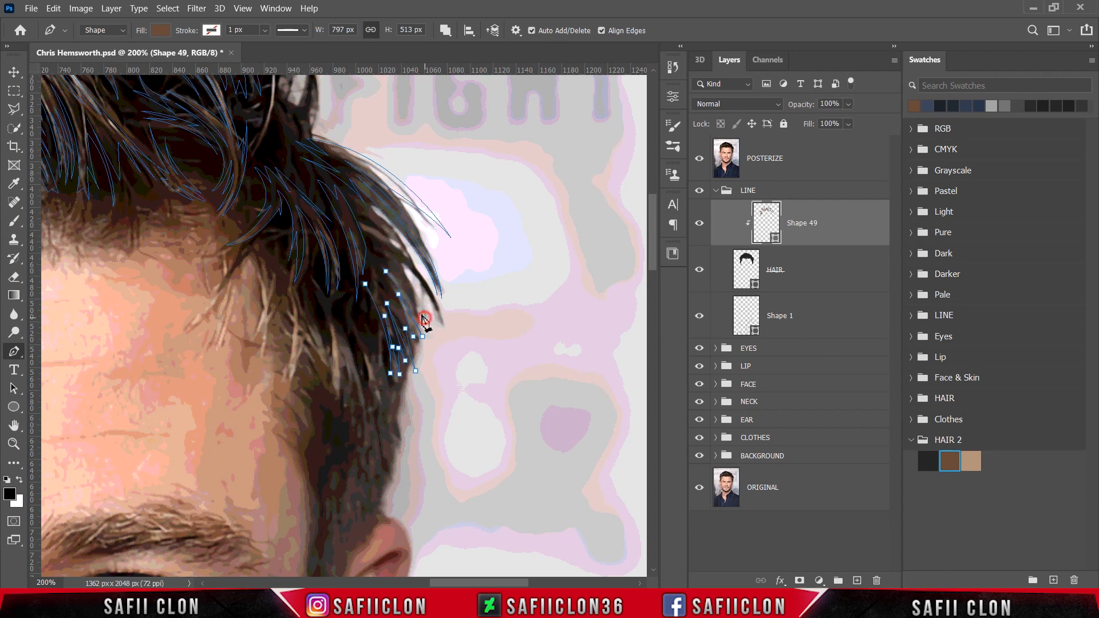
click(382, 308)
Step: Begin a tuft above the right ear with long, narrow strands running down toward the ear
scroll(363, 314, down, 1)
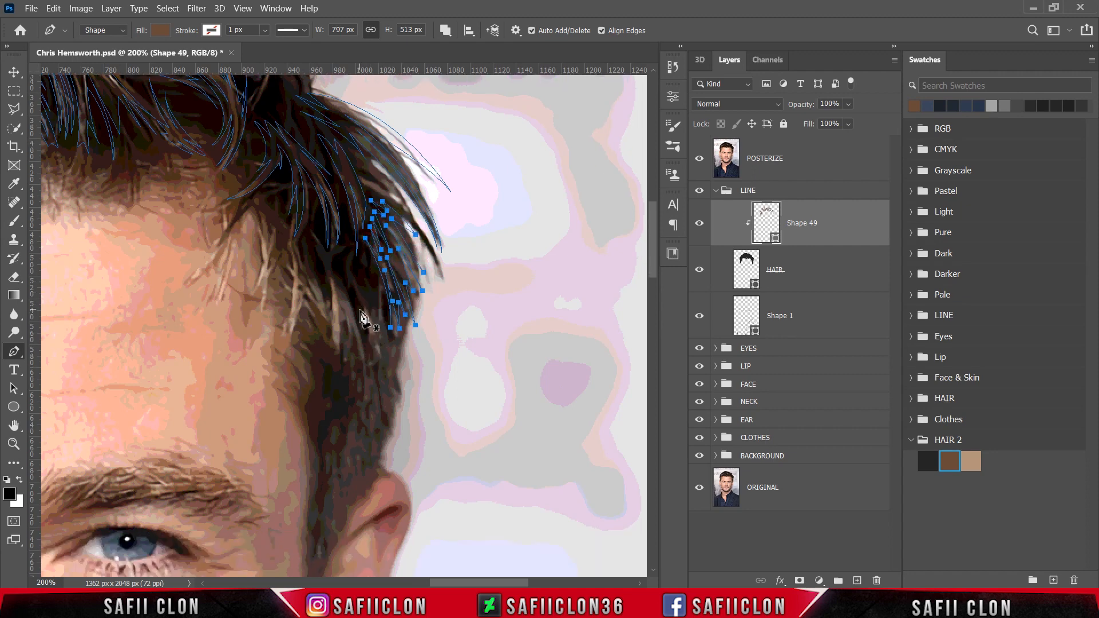
click(352, 282)
drag(384, 429, 379, 471)
alt+click(385, 430)
drag(374, 331, 365, 307)
alt+click(373, 331)
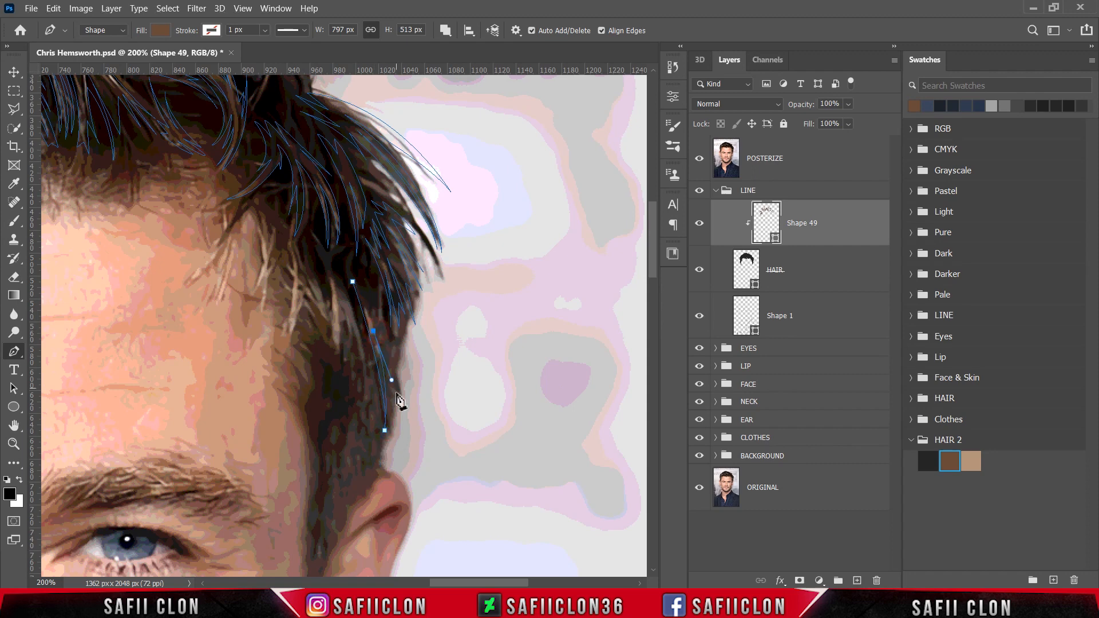
drag(391, 426, 386, 464)
Step: Complete the tuft above the right ear with an outer strand and short notches at its root
drag(346, 265, 343, 215)
alt+click(398, 401)
alt+click(372, 279)
click(382, 322)
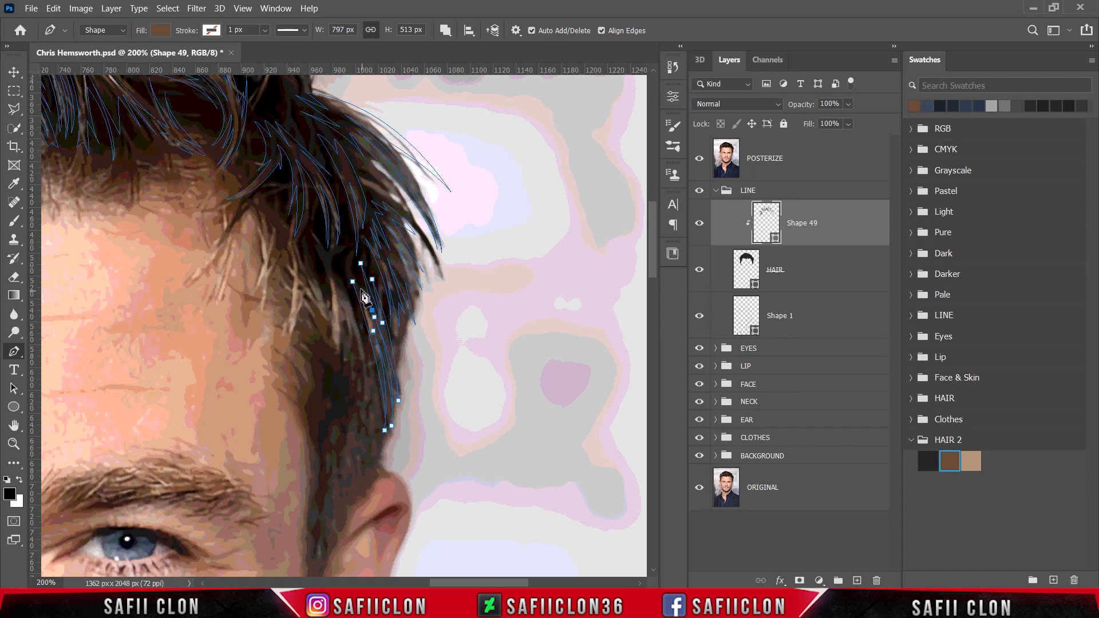
click(369, 324)
click(352, 282)
Step: Begin an adjoining tuft on the face side of the one above the right ear, with long strands tapering downward
click(341, 274)
drag(374, 439, 359, 500)
alt+click(374, 439)
click(364, 353)
drag(368, 442, 357, 470)
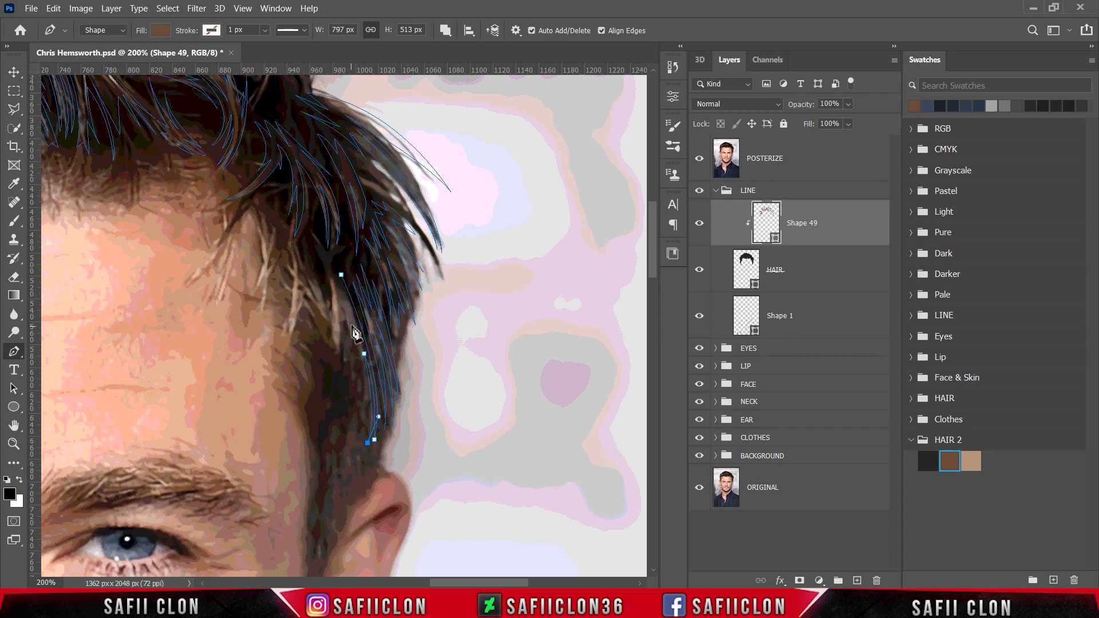
click(340, 306)
drag(359, 431, 342, 491)
alt+click(359, 431)
click(356, 364)
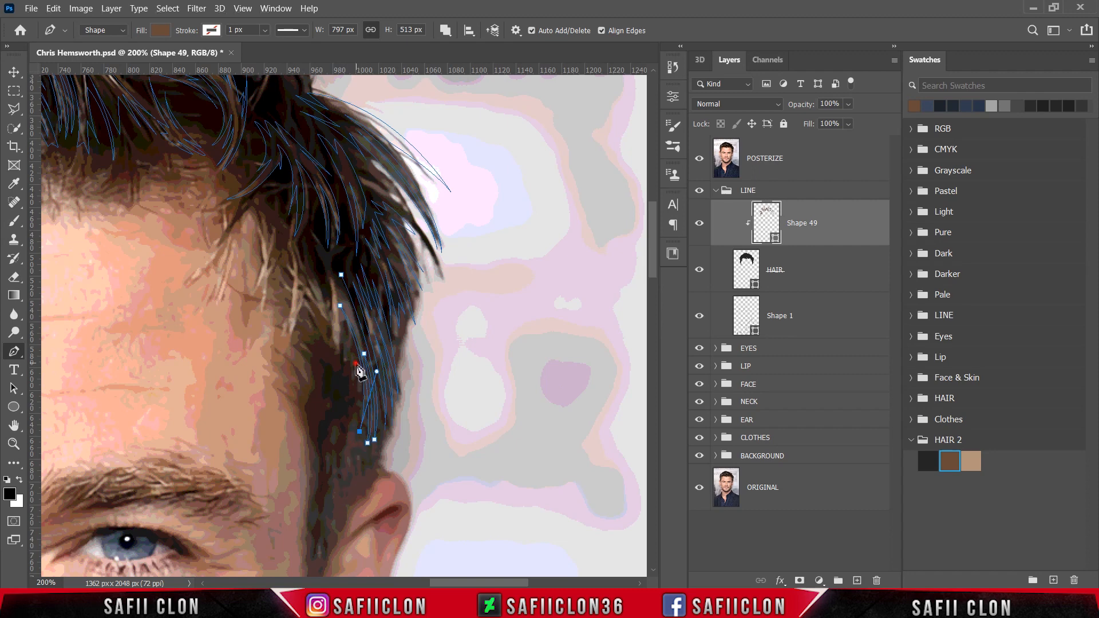
Step: Close the adjoining tuft with stepped strands along its inner edge, and check it with the POSTERIZE layer hidden
drag(355, 364, 345, 348)
alt+click(355, 363)
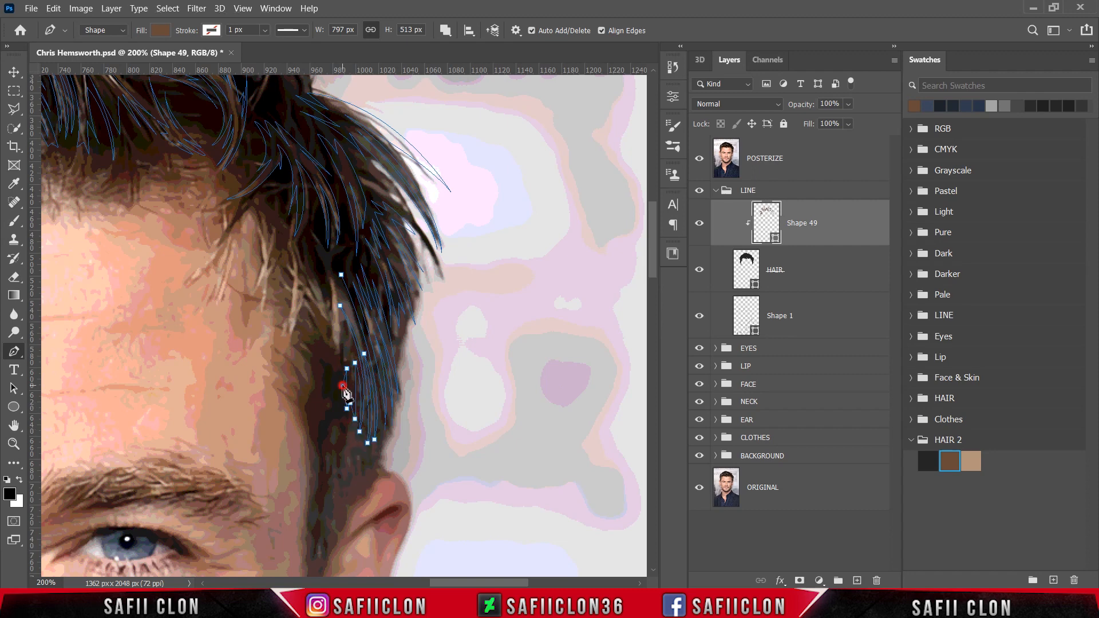
drag(320, 260, 337, 290)
click(340, 275)
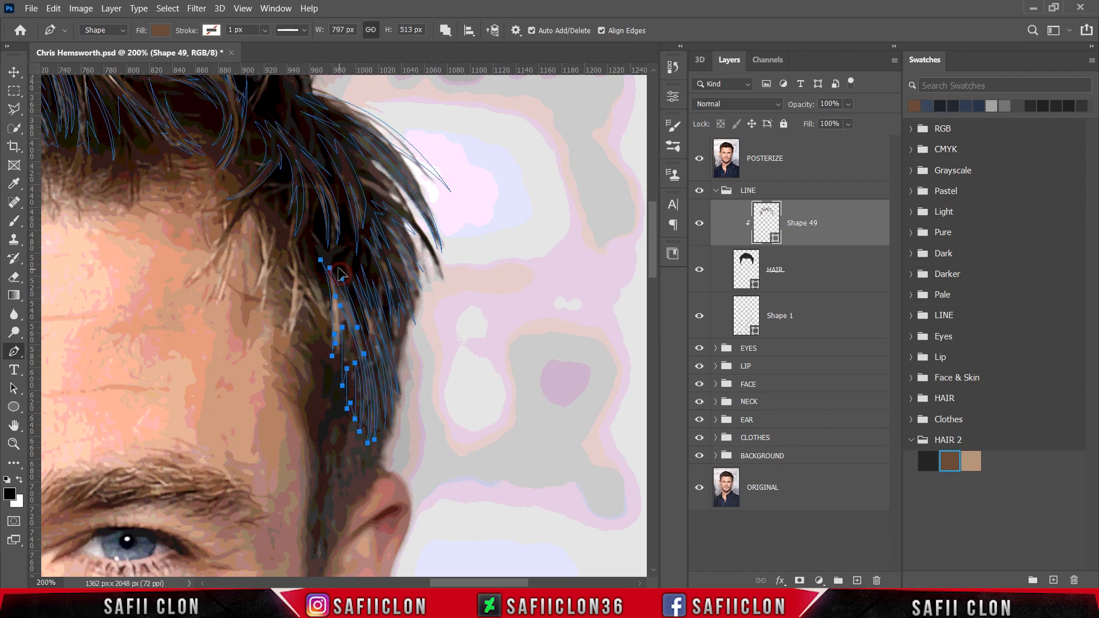
click(699, 158)
click(699, 159)
click(699, 159)
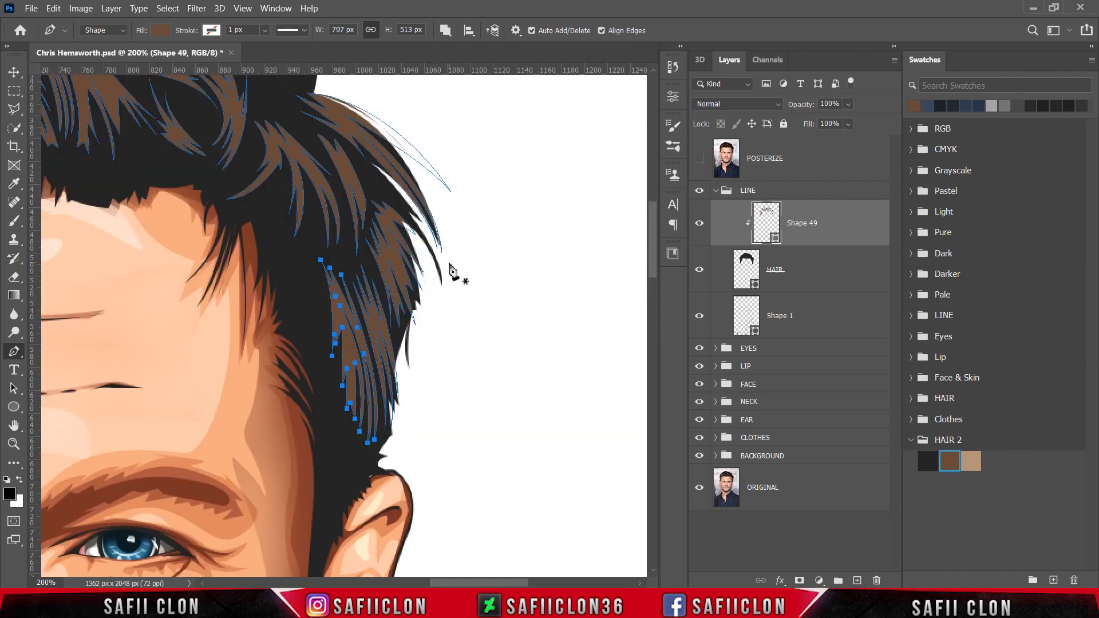
scroll(303, 372, down, 2)
click(296, 365)
drag(328, 425, 330, 417)
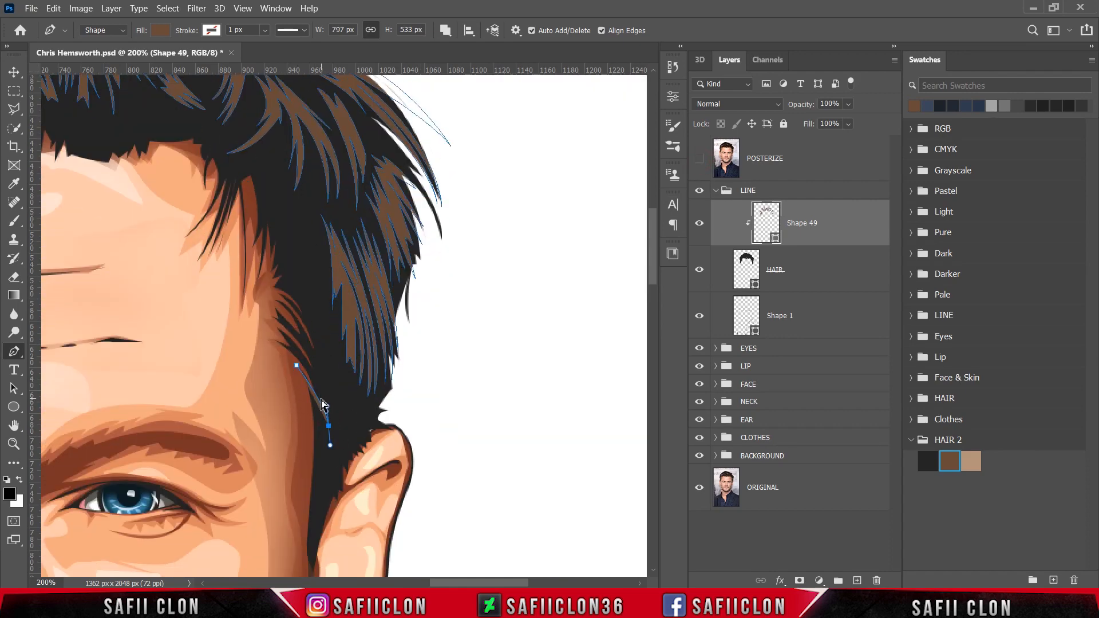
key(ctrl+z)
key(ctrl+z)
Step: Start a tuft at the top of the right sideburn with short strands stepping up along the hairline
click(326, 430)
drag(302, 373, 329, 440)
alt+click(302, 373)
click(314, 382)
alt+click(280, 346)
click(305, 362)
click(322, 377)
click(285, 325)
click(315, 356)
click(289, 316)
click(317, 343)
Step: Complete the right sideburn tuft with its upper tips and pointed strands running back down toward the ear
click(281, 298)
alt+click(311, 317)
click(273, 288)
alt+click(324, 330)
click(316, 326)
alt+click(343, 380)
click(331, 364)
click(334, 389)
click(324, 362)
click(337, 422)
click(324, 386)
Step: Begin a spiky tuft above the right sideburn, checking the hair against the POSTERIZE layer before hiding it again
scroll(345, 395, up, 3)
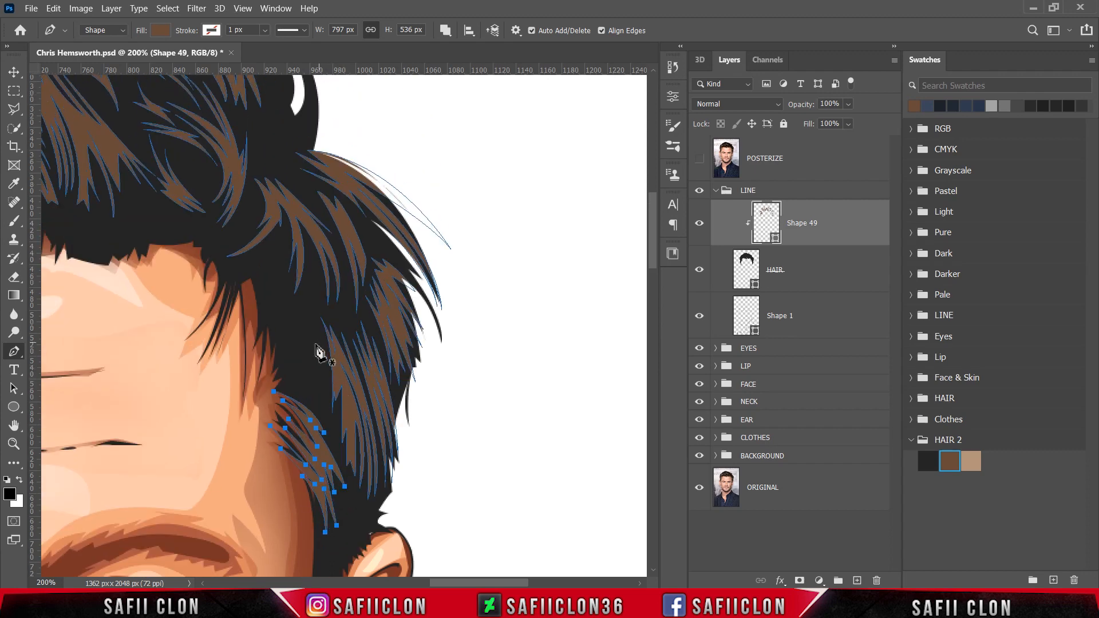
click(699, 159)
drag(291, 382, 324, 416)
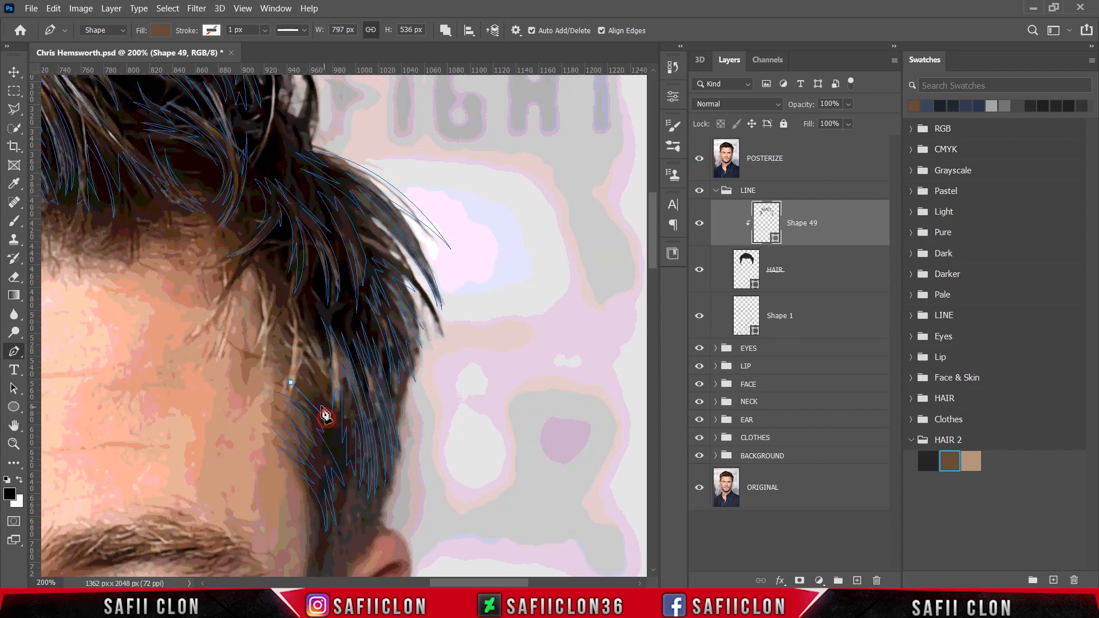
click(307, 295)
click(305, 323)
click(298, 310)
click(699, 159)
click(308, 335)
click(273, 314)
click(296, 341)
click(283, 337)
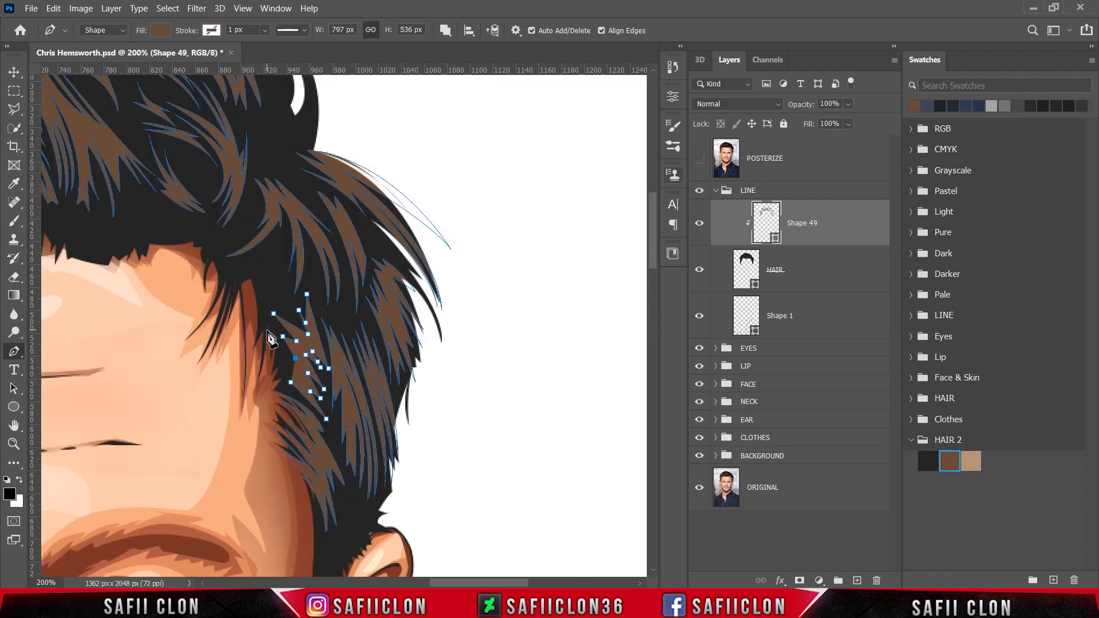
Step: Extend the tuft above the right sideburn with pointed strands along the hairline, close it, and deselect the path
click(268, 334)
click(267, 362)
click(267, 388)
click(280, 363)
click(269, 393)
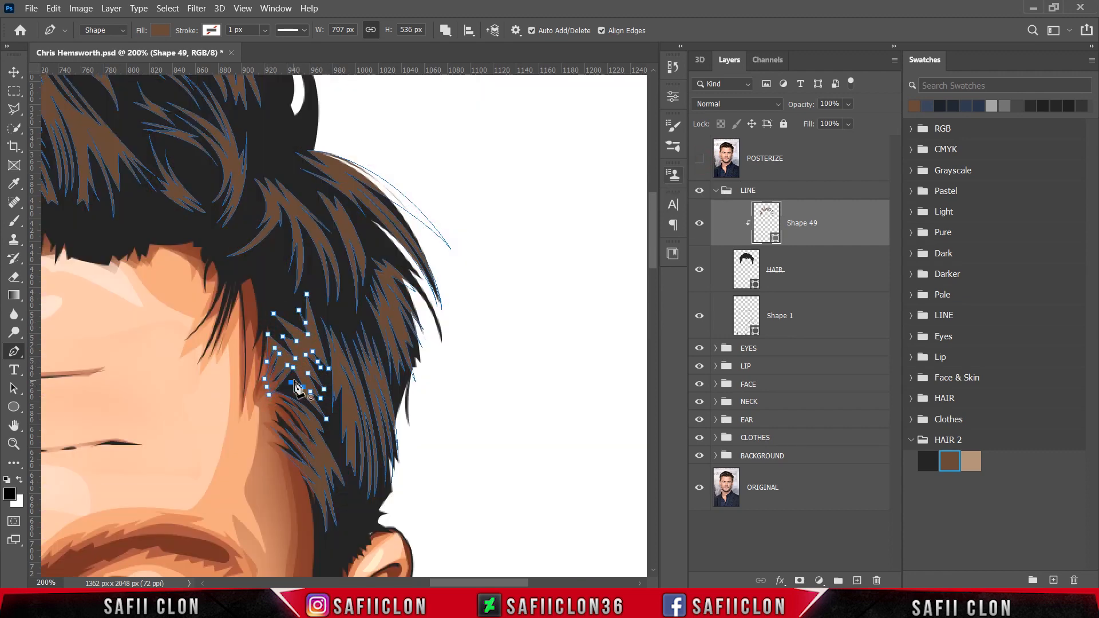
click(290, 382)
key(Return)
Step: Trace a narrow tuft over the loose locks at the right corner of the forehead hairline
scroll(301, 395, up, 2)
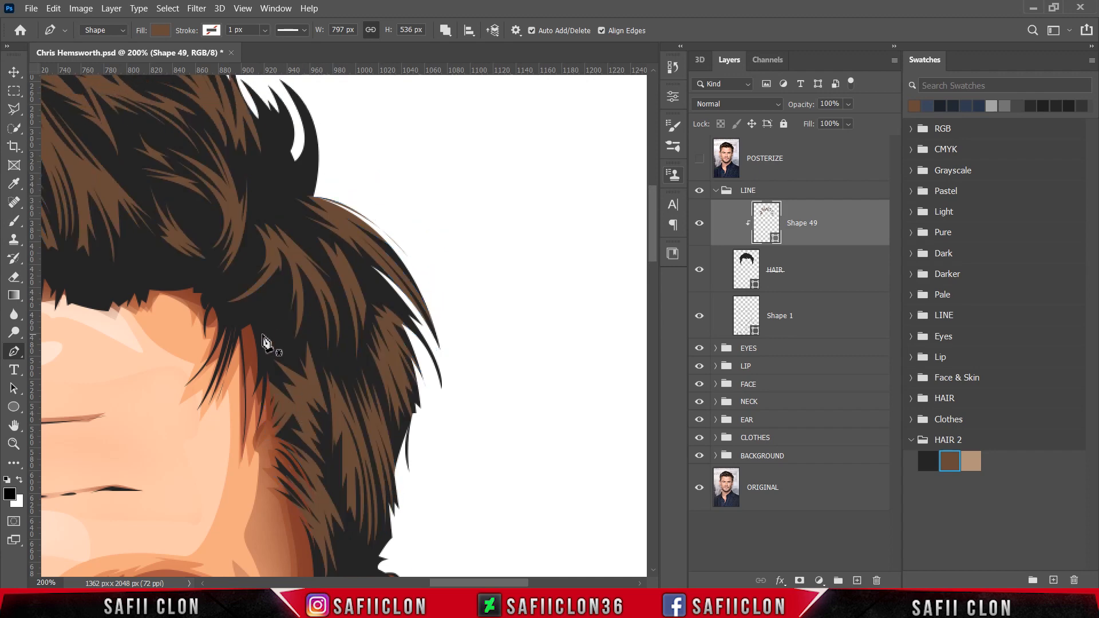
click(252, 305)
click(237, 364)
click(257, 313)
click(253, 391)
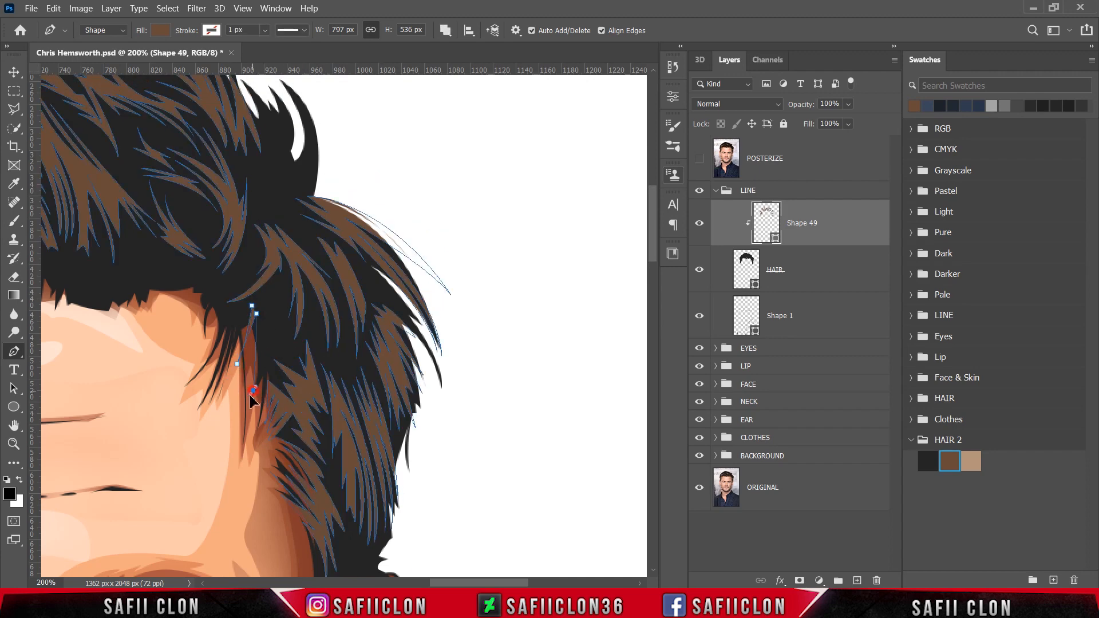
click(267, 346)
click(272, 355)
click(275, 318)
click(259, 280)
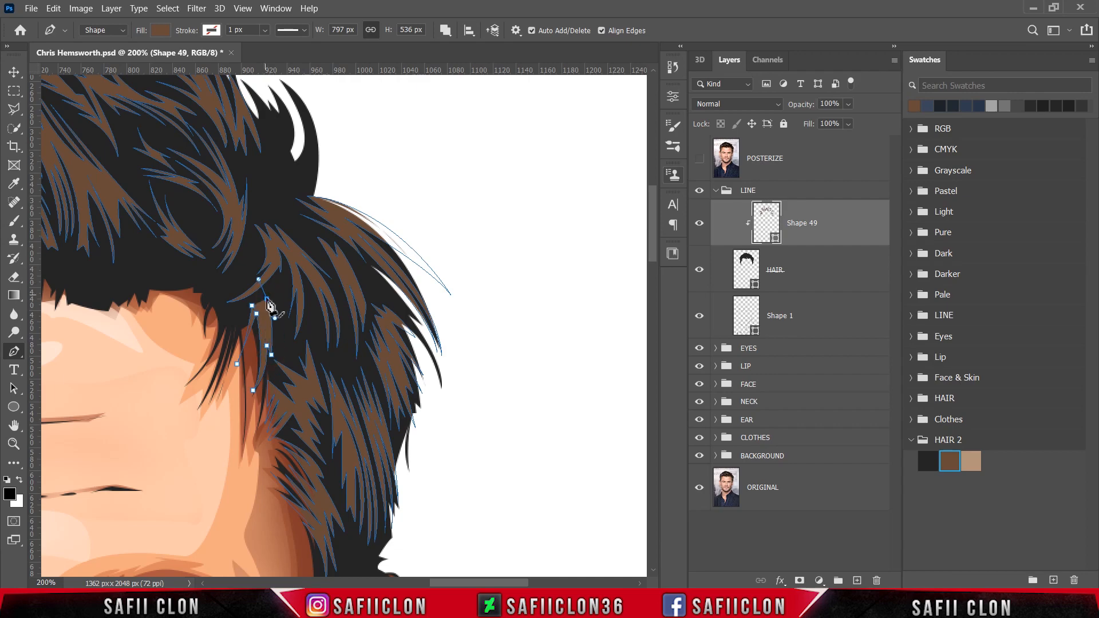
alt+click(266, 299)
click(264, 324)
Step: Show the POSTERIZE layer and trace the long curved edges of the flicked-up lock on the upper right of the hair
key(ctrl+minus)
key(ctrl+minus)
key(ctrl+plus)
key(ctrl+plus)
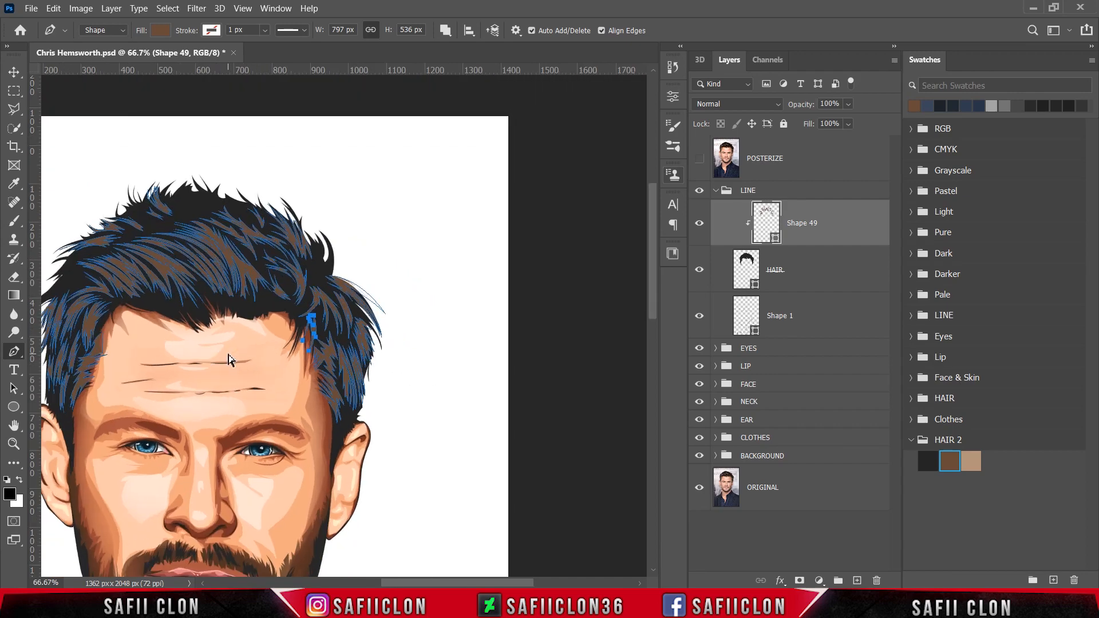
scroll(331, 284, up, 2)
click(700, 159)
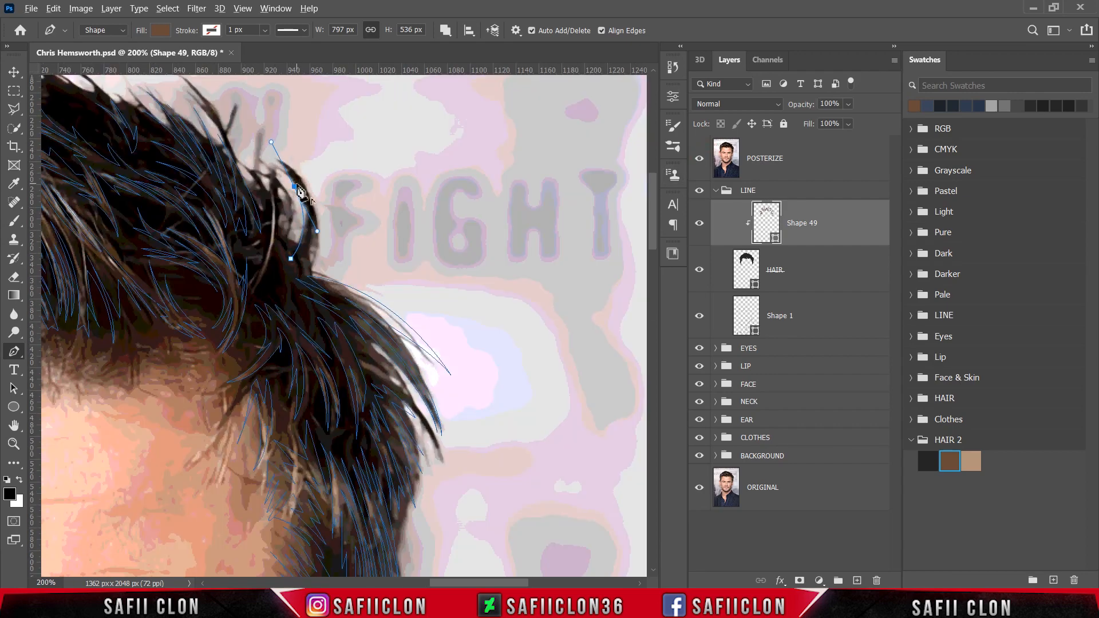
drag(288, 162, 247, 109)
drag(314, 261, 280, 312)
alt+click(314, 261)
Step: Hide the POSTERIZE layer and finish the flicked-up lock's highlight with short notches at its base
click(700, 158)
click(316, 242)
drag(302, 277, 299, 278)
click(307, 254)
click(291, 270)
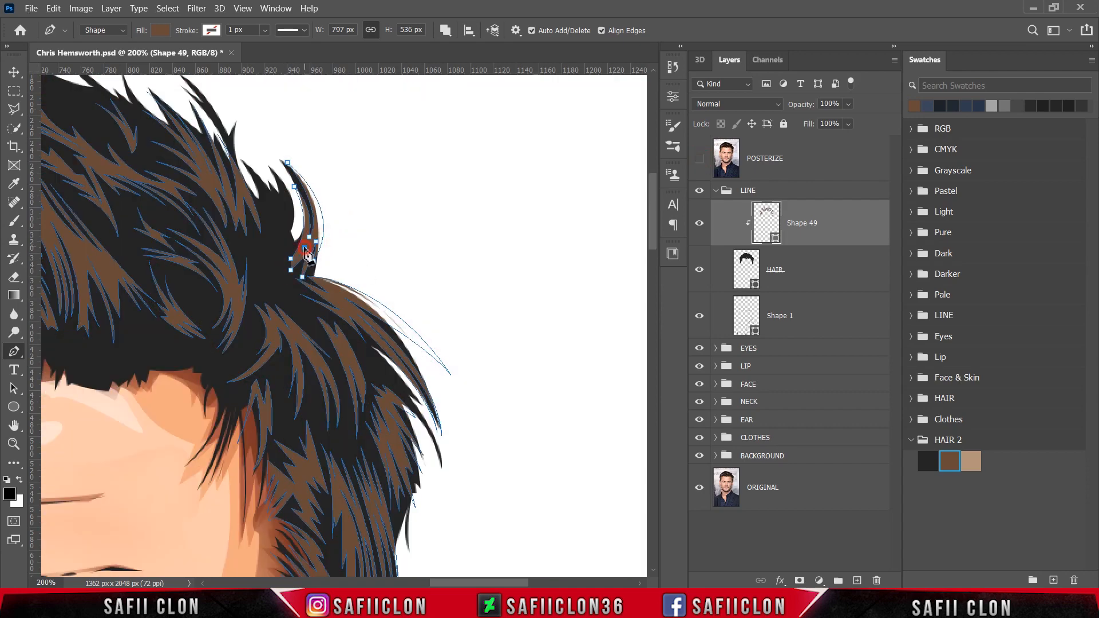
click(305, 247)
click(291, 259)
Step: Compare the whole portrait with the Shape 49 hair highlights hidden and shown
scroll(401, 276, down, 5)
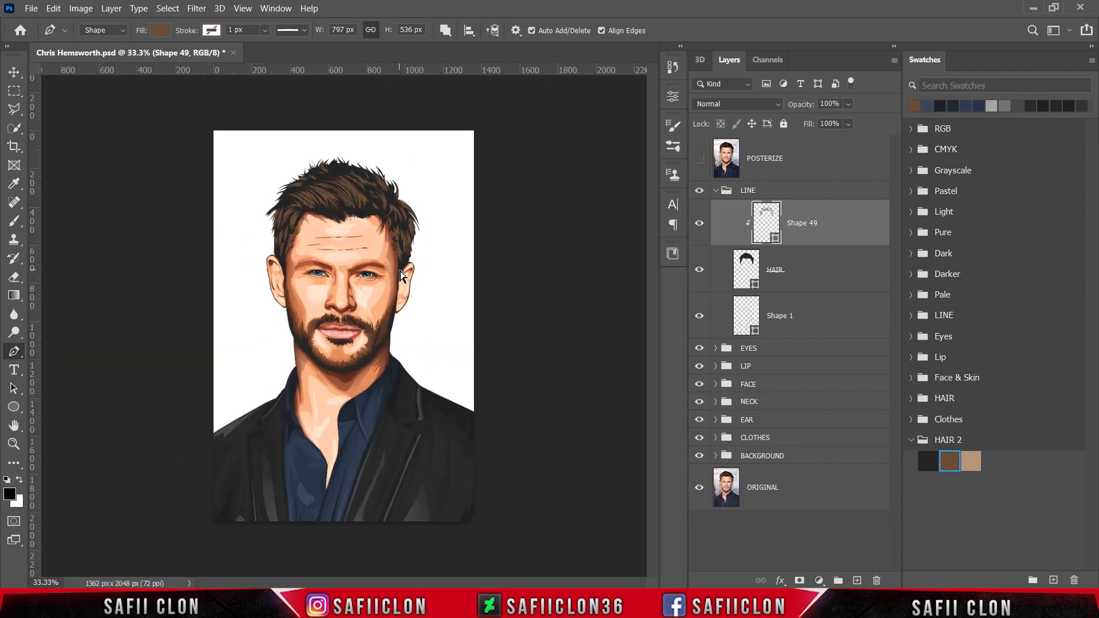
scroll(394, 277, up, 3)
click(700, 225)
click(700, 225)
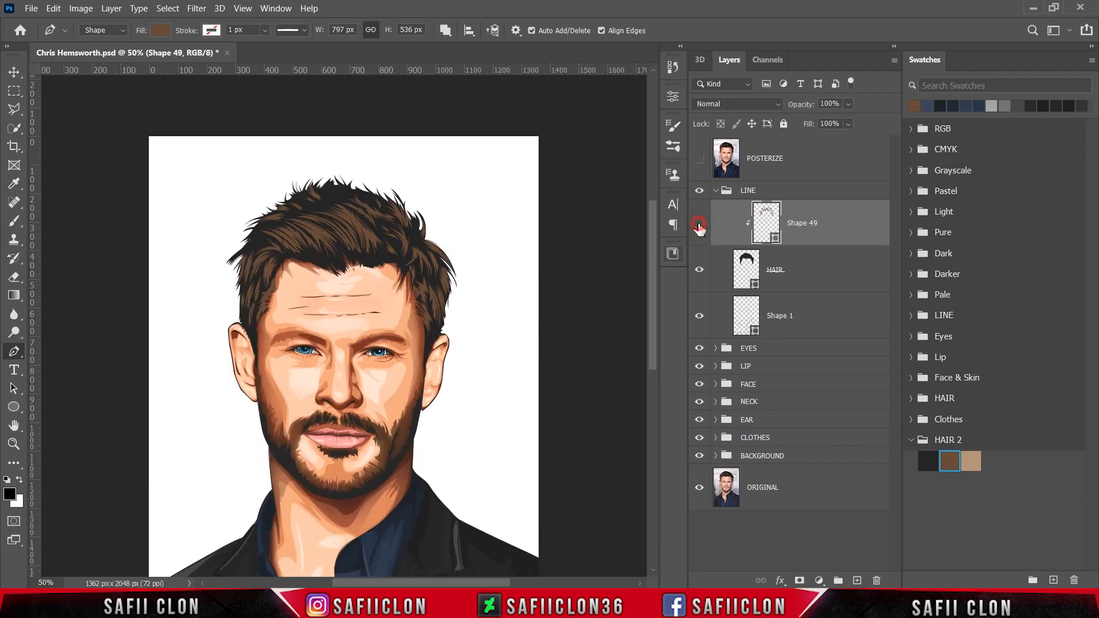
click(700, 224)
click(699, 225)
Step: Trace a small tuft of short, upright strands along the middle of the forehead hairline, with the POSTERIZE layer hidden
key(ctrl+plus)
key(ctrl+plus)
key(ctrl+plus)
click(700, 159)
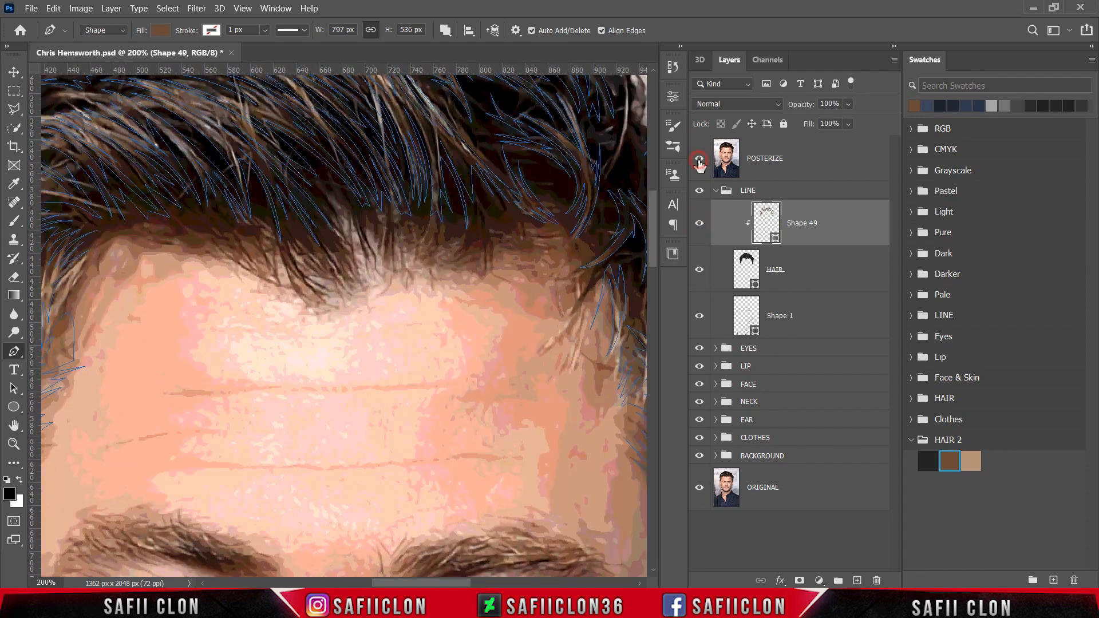
click(699, 159)
click(421, 235)
click(416, 258)
click(415, 232)
click(406, 271)
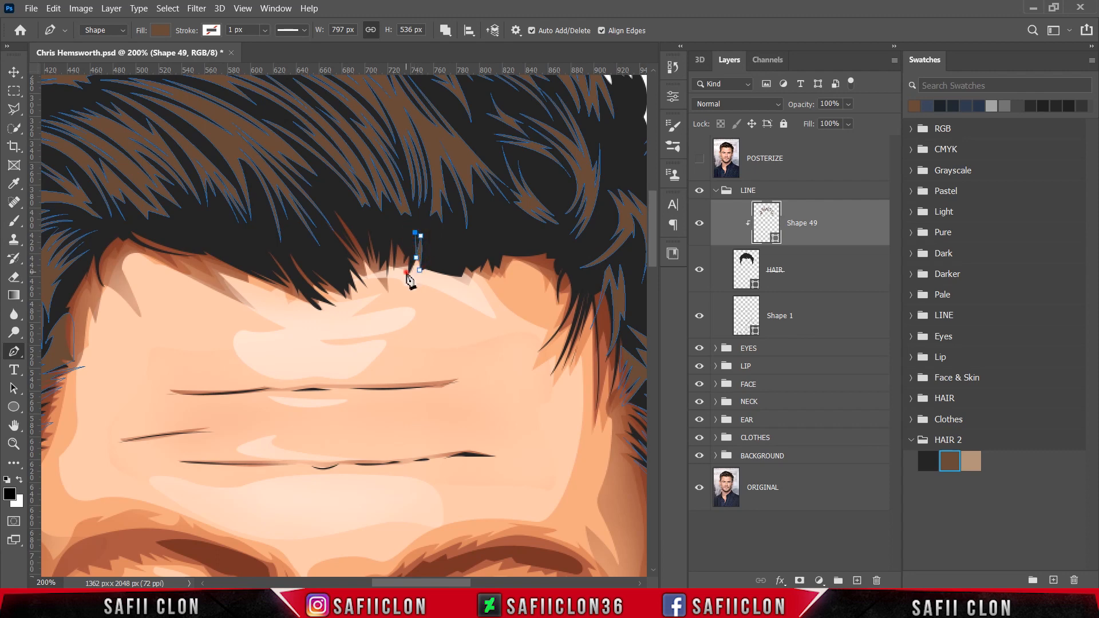
click(406, 229)
click(400, 240)
click(394, 233)
click(386, 283)
Step: Trace a second short tuft on the forehead hairline, just right of the middle one, closing it below the hair edge
scroll(461, 314, up, 1)
click(429, 289)
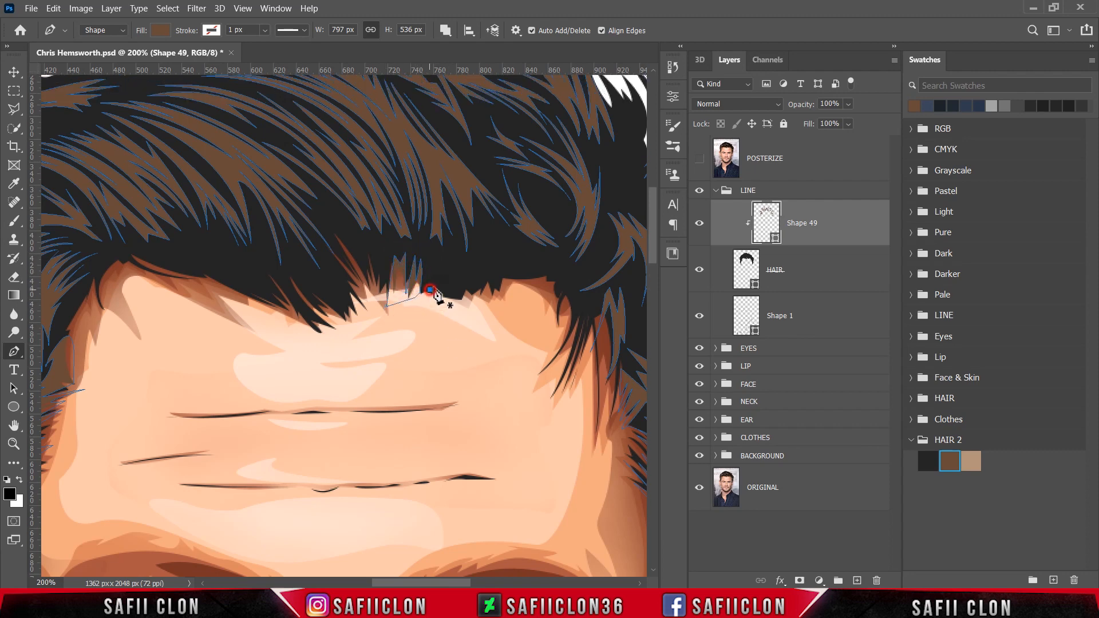
drag(450, 254, 466, 315)
click(459, 254)
click(459, 265)
click(470, 257)
alt+click(453, 298)
click(424, 299)
click(434, 277)
drag(440, 330, 429, 327)
drag(422, 321, 419, 299)
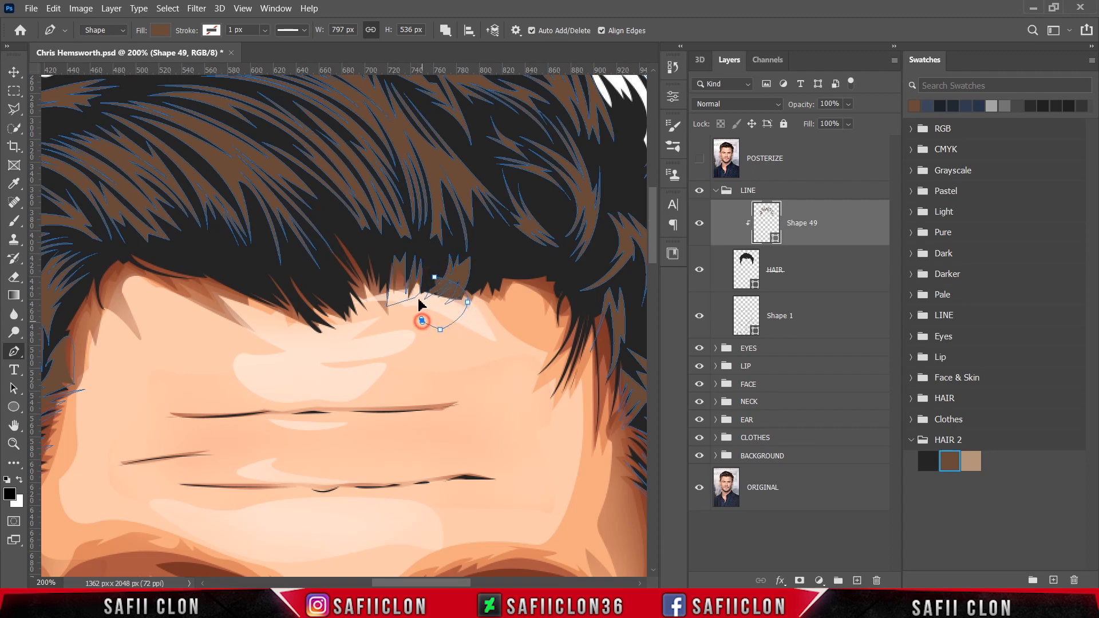
click(426, 288)
Step: Trace a third short upright tuft on the forehead hairline, just right of the second one, closing it at the hair edge
scroll(510, 343, up, 1)
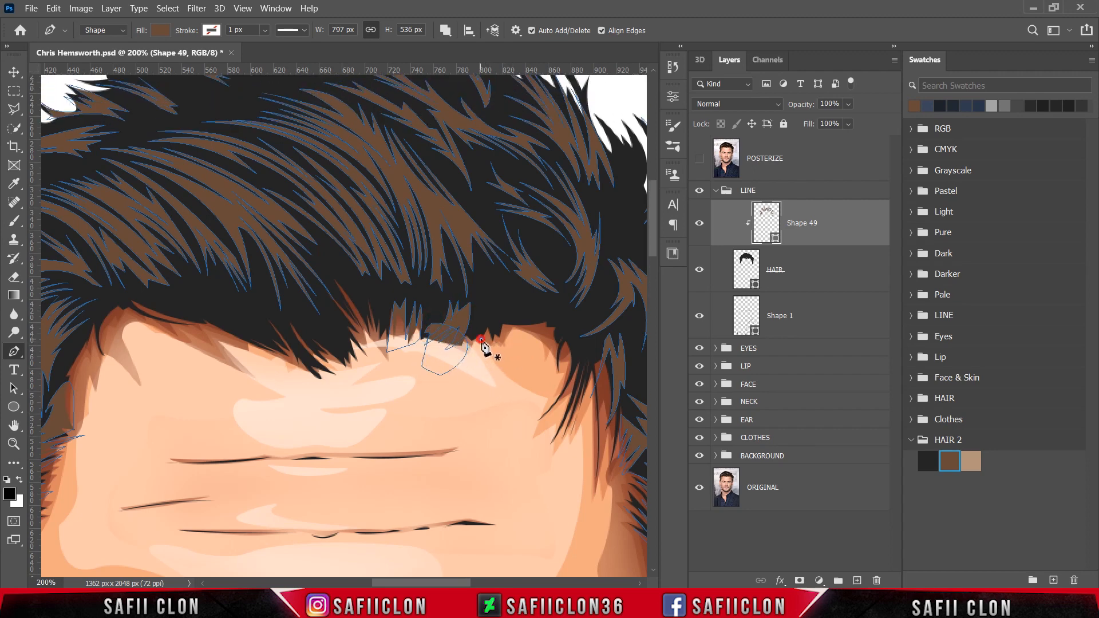
click(494, 292)
click(500, 336)
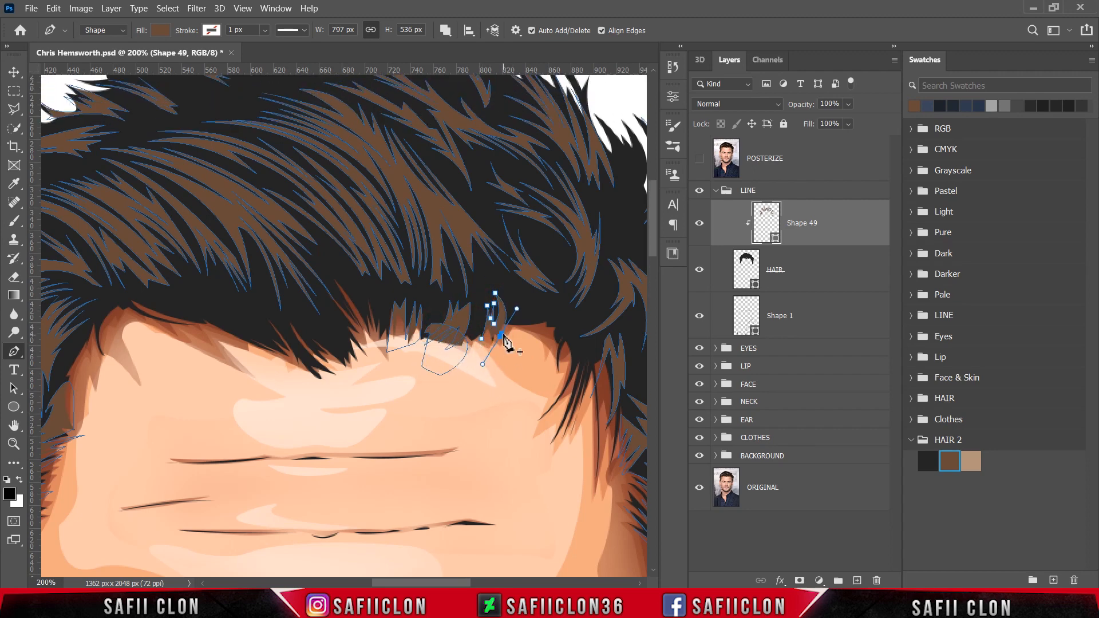
click(493, 348)
Step: Trace a pointed tuft of strands along the left half of the forehead hairline, closing it below the hair edge
drag(255, 343, 270, 358)
click(249, 327)
click(288, 349)
click(228, 294)
click(271, 326)
click(265, 311)
click(321, 379)
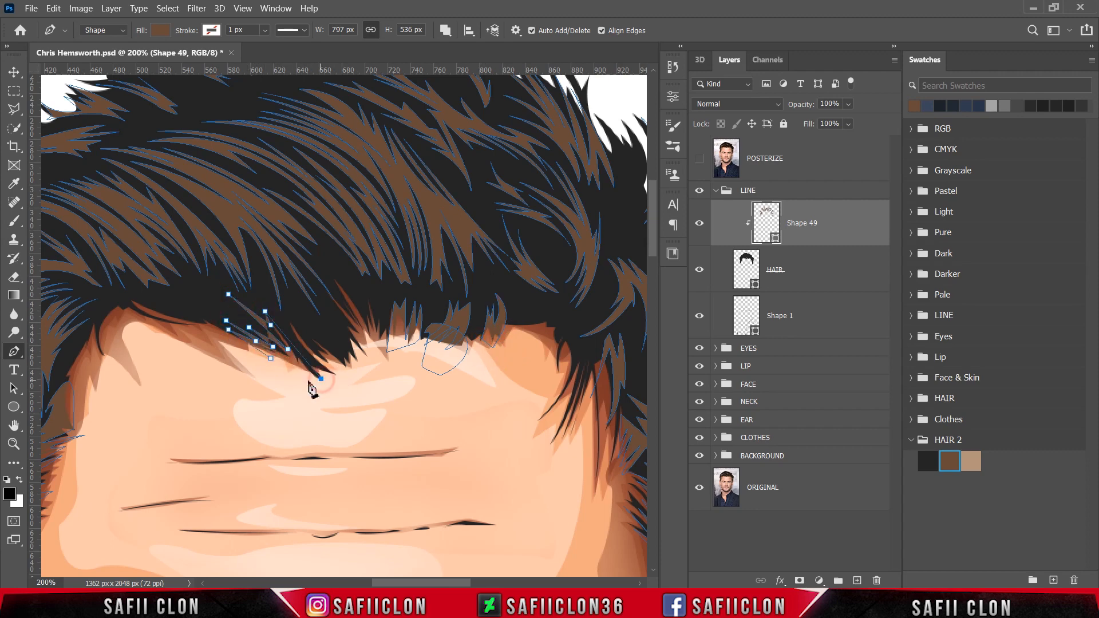
click(288, 357)
click(295, 381)
Step: Trace another spiky highlight tuft inside the pointed lock that hangs over the centre-left of the forehead
click(293, 323)
click(328, 359)
click(317, 337)
click(363, 378)
click(341, 349)
click(319, 329)
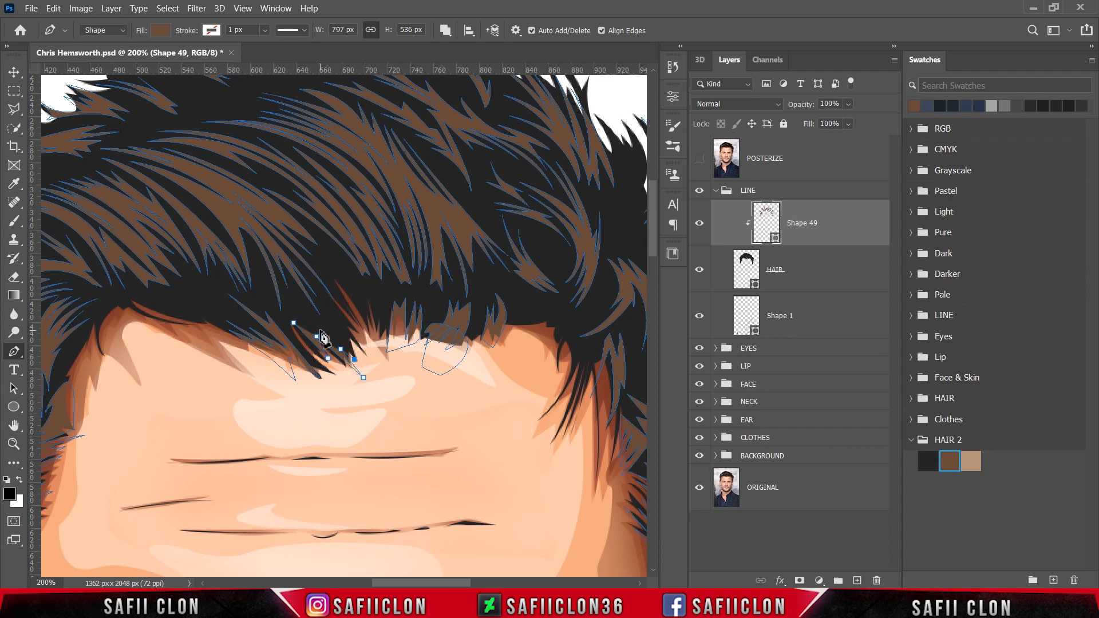
click(368, 359)
click(301, 313)
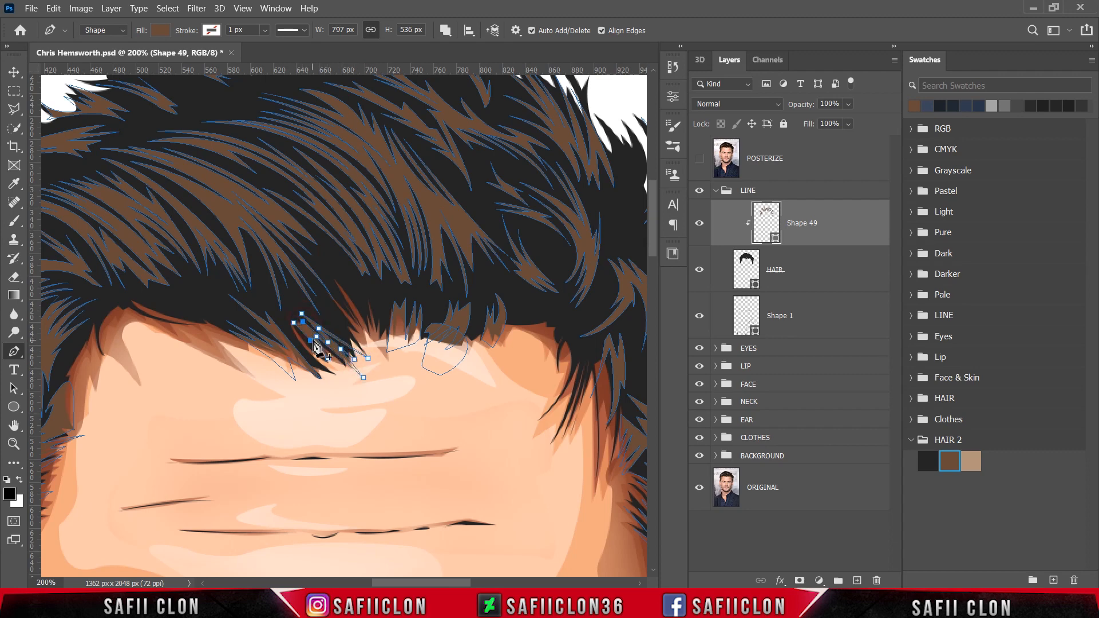
click(294, 324)
Step: Trace a thin diagonal strand running down to the hairline between the pointed lock and the middle tuft, and finish the path
click(359, 326)
click(322, 270)
drag(374, 326, 376, 341)
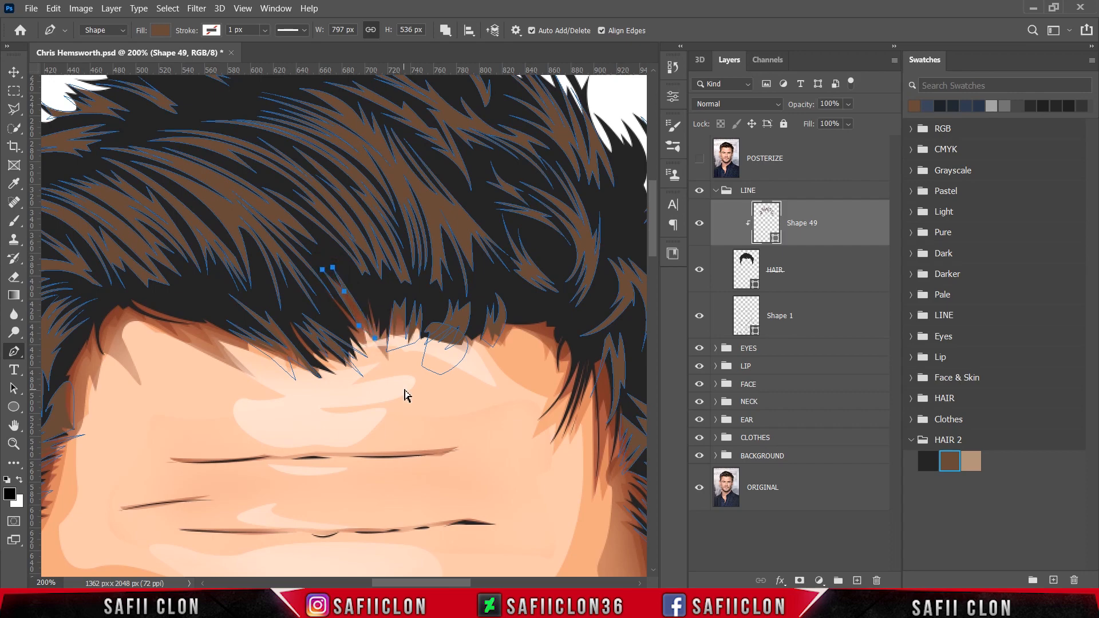
key(Return)
Step: Review the brown hair highlights on the whole portrait at lower zoom levels
key(ctrl+minus)
key(ctrl+minus)
key(ctrl+minus)
key(ctrl+plus)
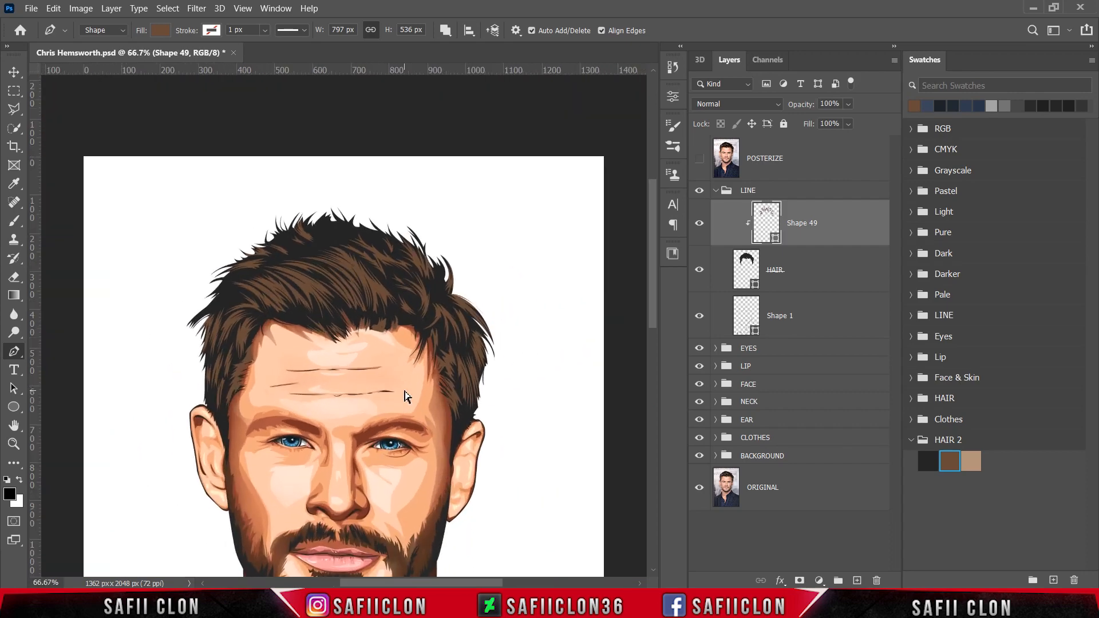
key(ctrl+plus)
key(ctrl+plus)
key(ctrl+minus)
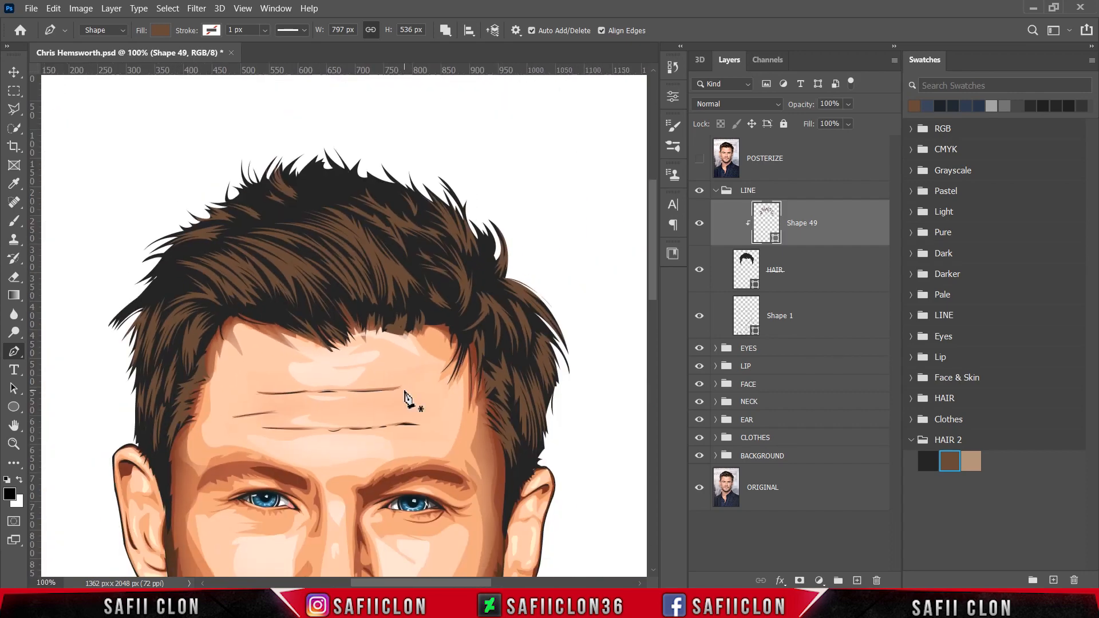
scroll(405, 396, down, 2)
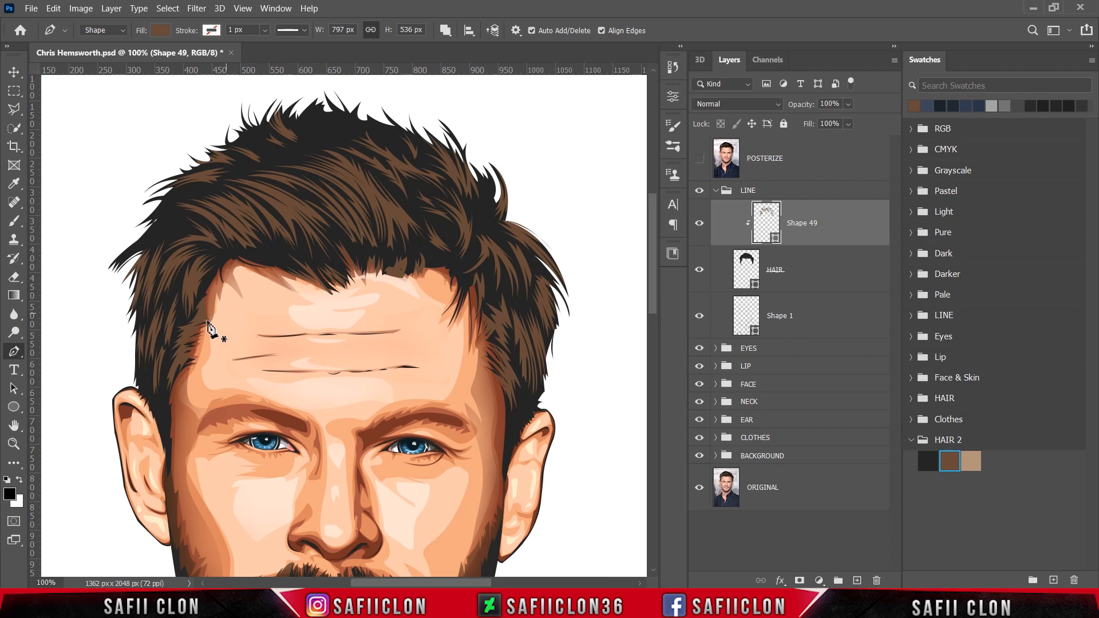
Step: Switch the Pen Tool from Shape to Path mode with the Combine Shapes path operation
right_click(14, 352)
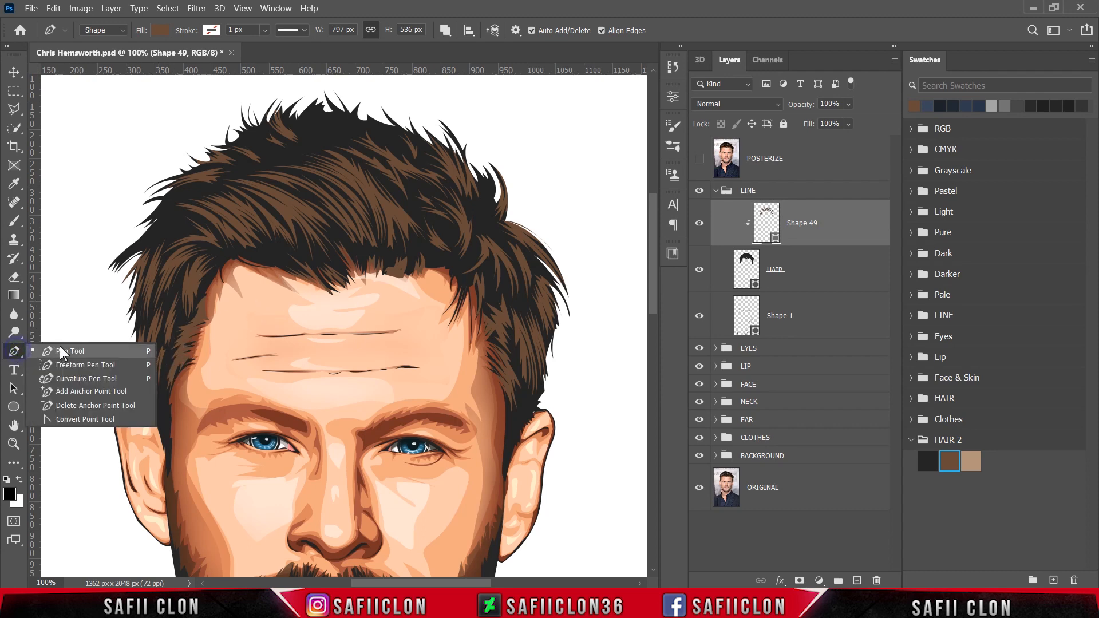
click(60, 347)
click(120, 30)
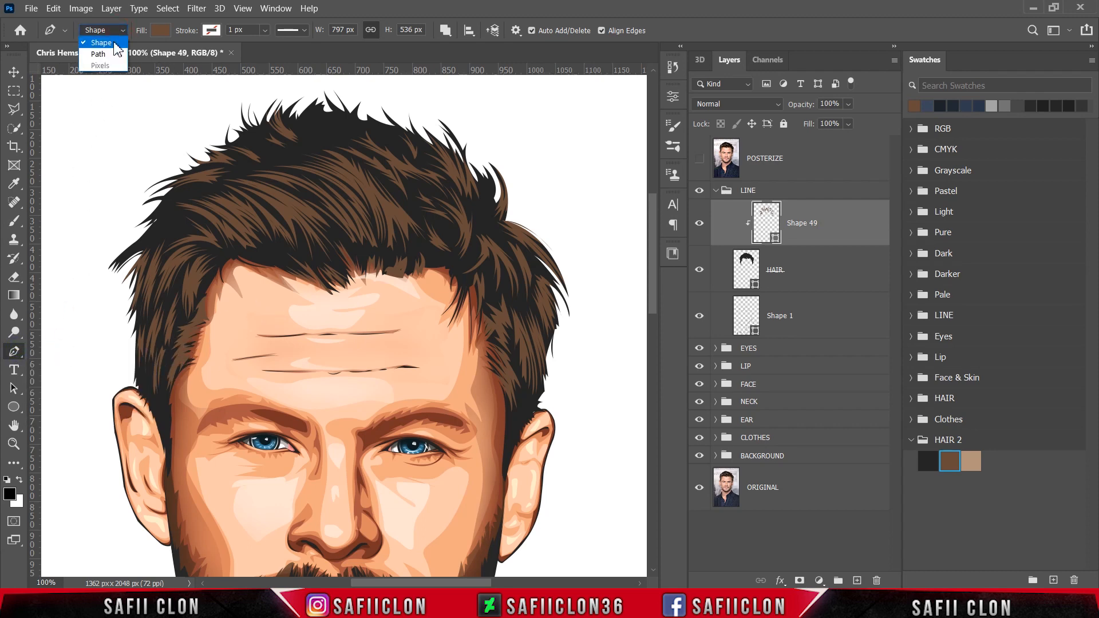
click(106, 52)
click(304, 29)
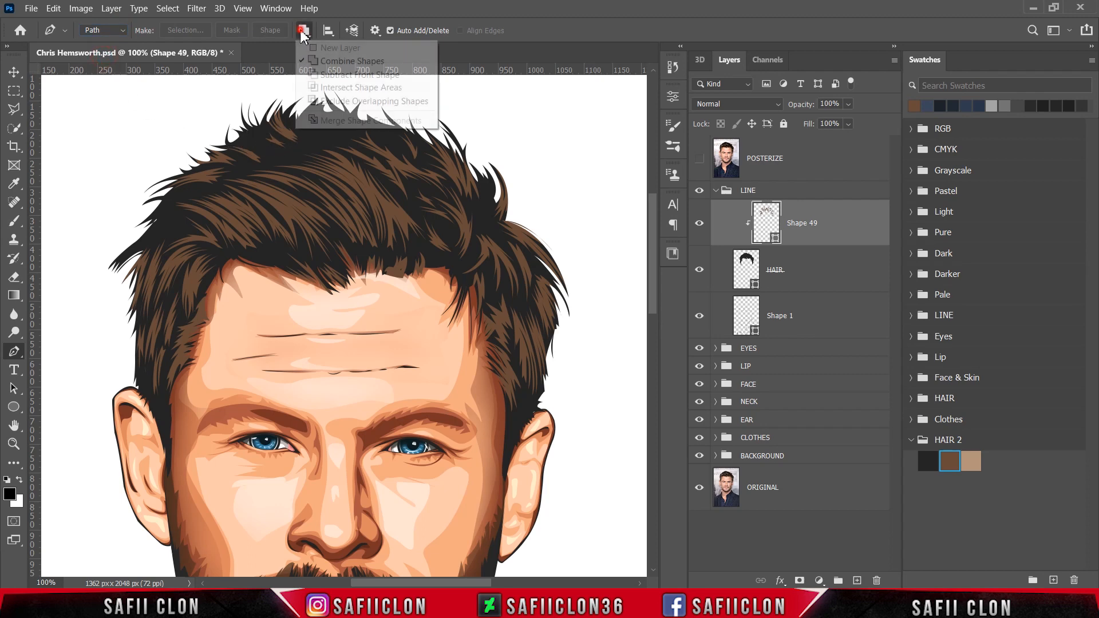
click(322, 61)
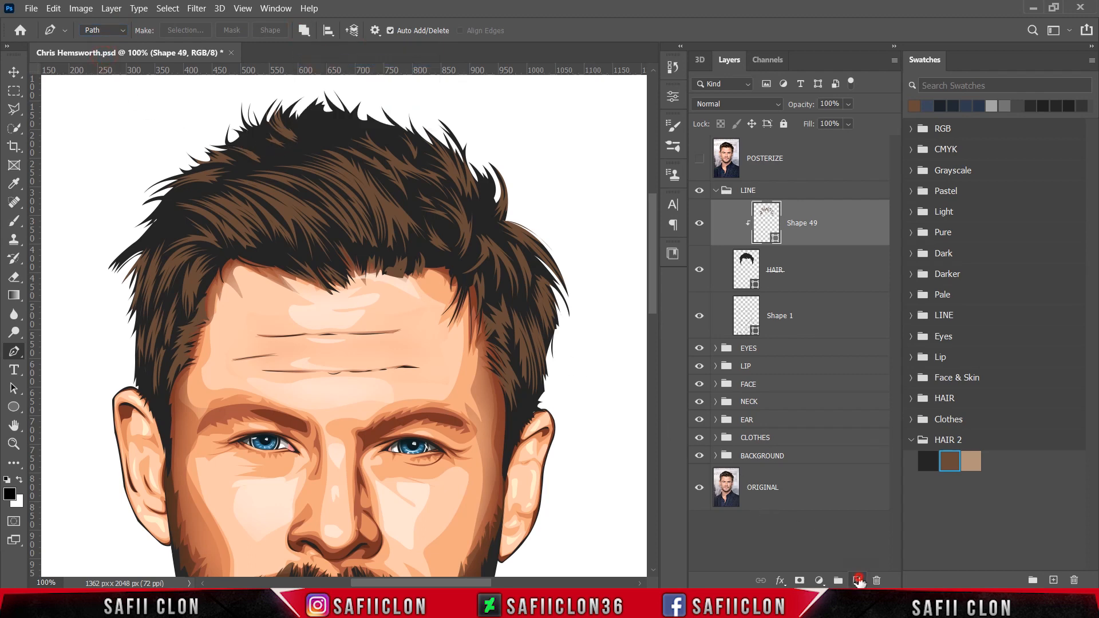
Step: Add a new empty layer above Shape 49 in the LINE group and show the POSTERIZE reference layer
click(858, 580)
click(751, 215)
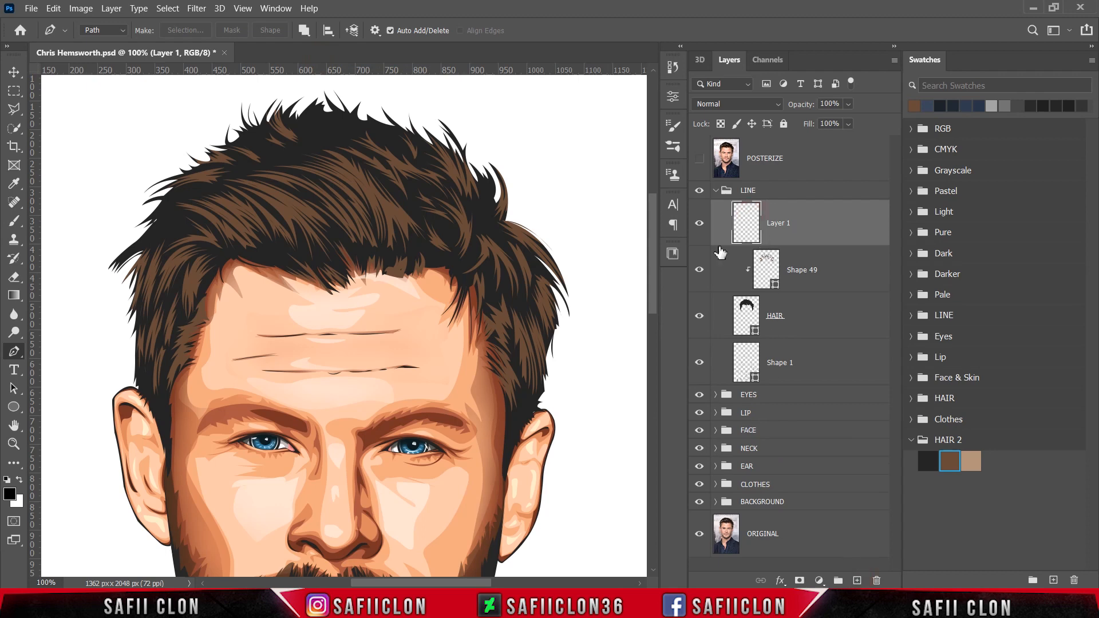
click(699, 158)
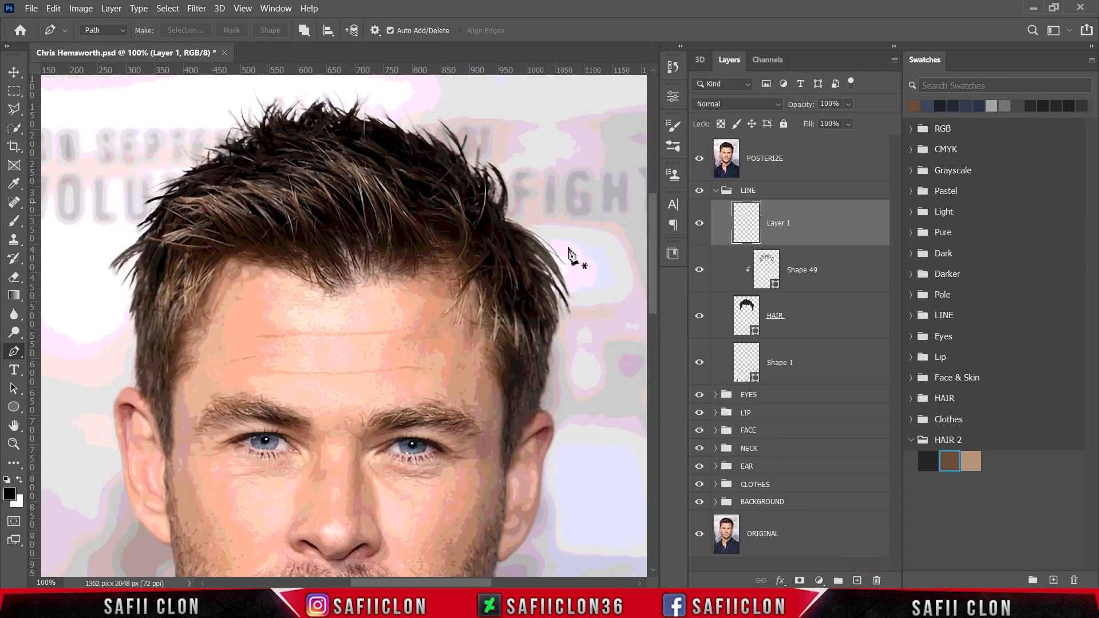
Step: Draw two open, curved strand paths side by side over the centre-left of the front hair on the new layer
click(315, 245)
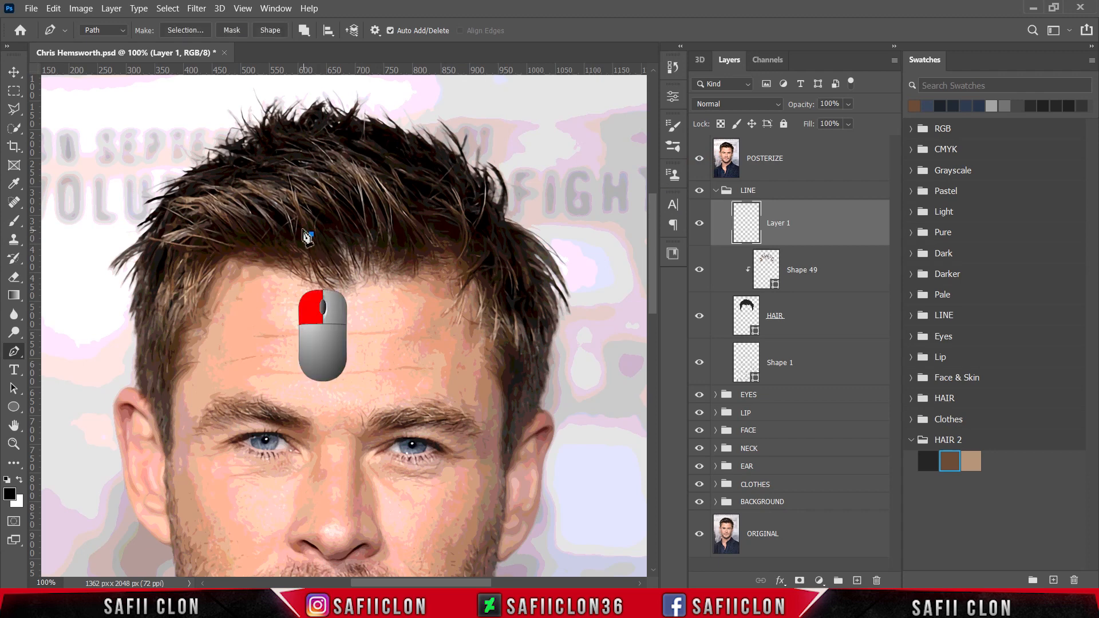
drag(253, 189, 214, 186)
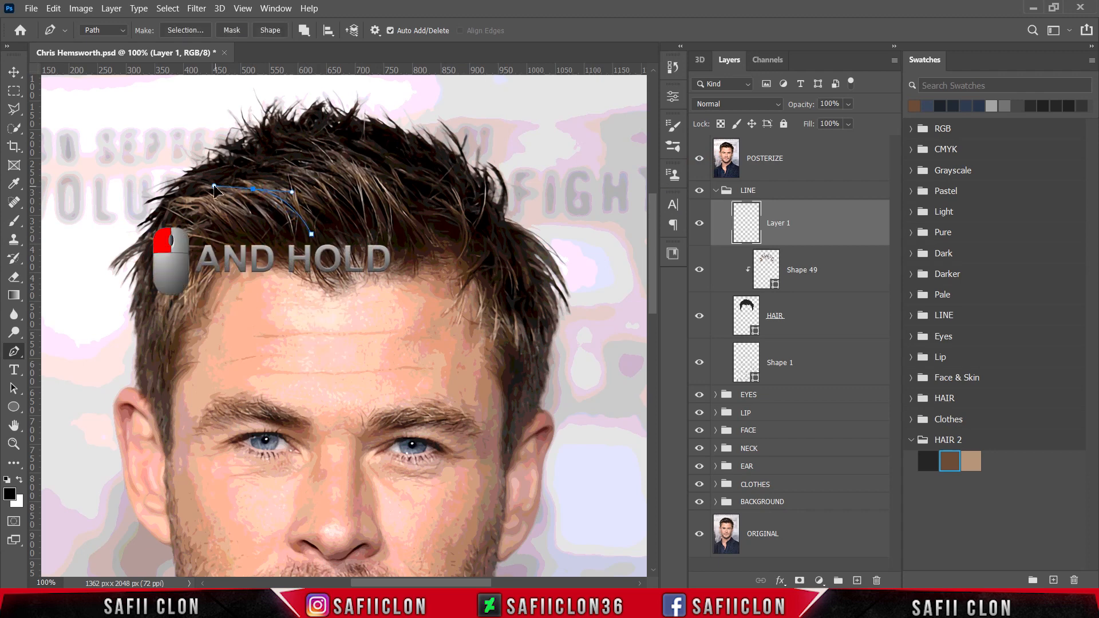
ctrl+click(273, 226)
click(319, 230)
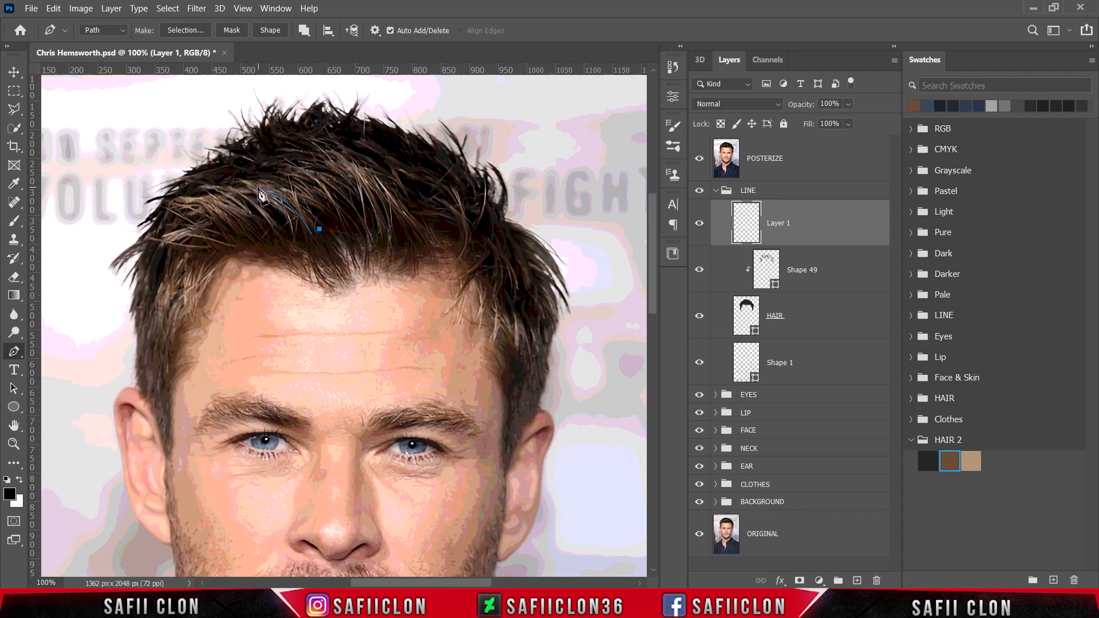
drag(258, 184, 229, 186)
ctrl+click(343, 243)
Step: Draw two more open curved strand paths sweeping down through the centre of the front hair
click(347, 231)
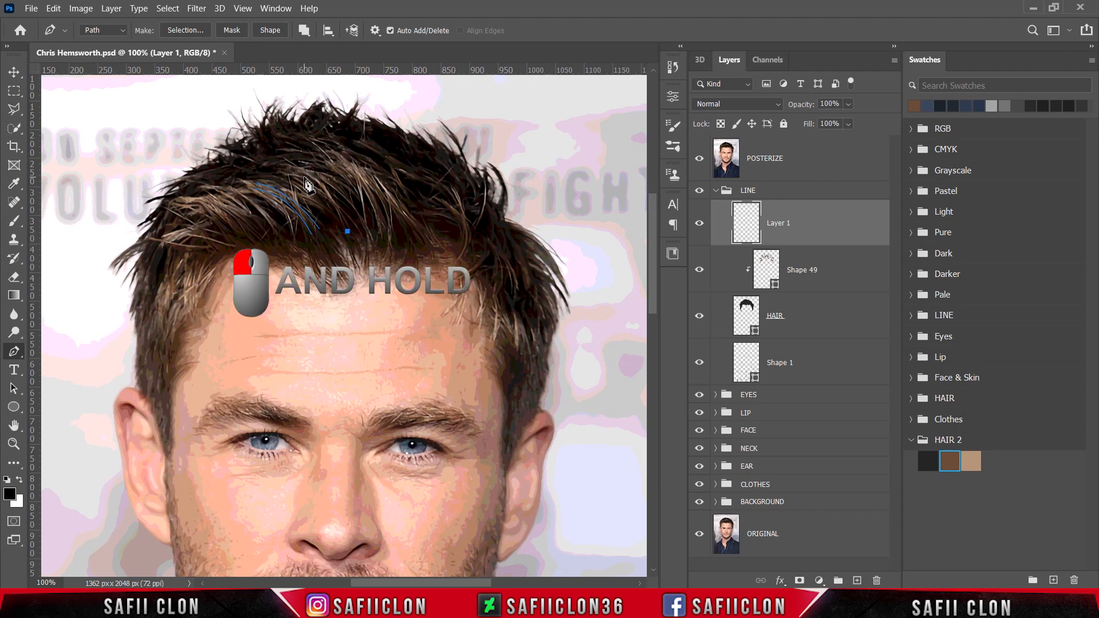
drag(303, 177, 265, 161)
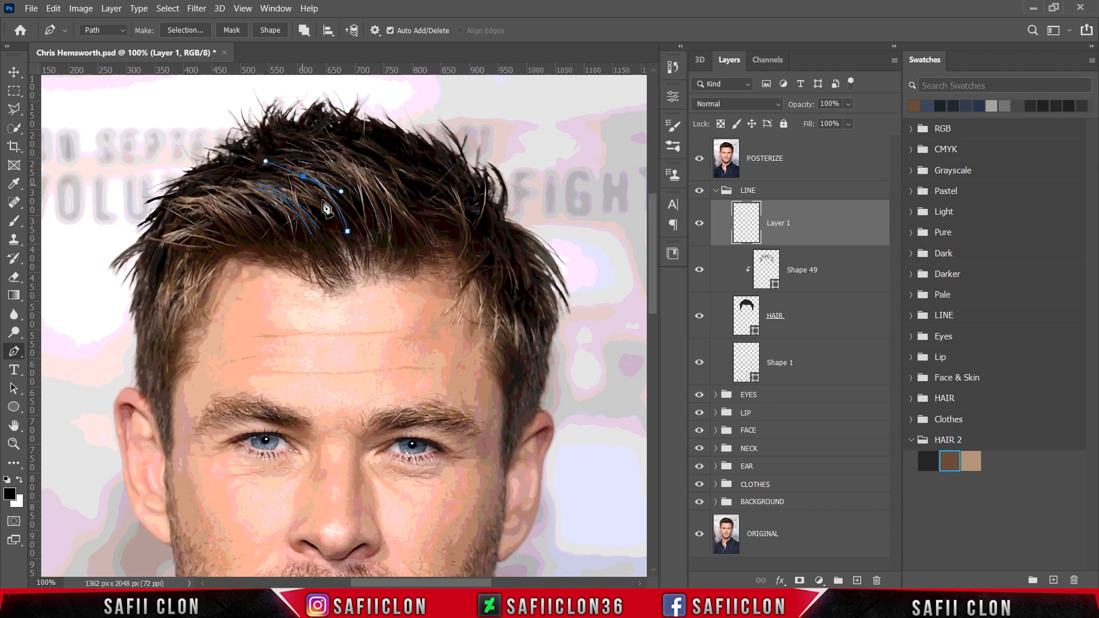
ctrl+click(365, 249)
click(373, 242)
drag(318, 176, 283, 164)
ctrl+click(353, 255)
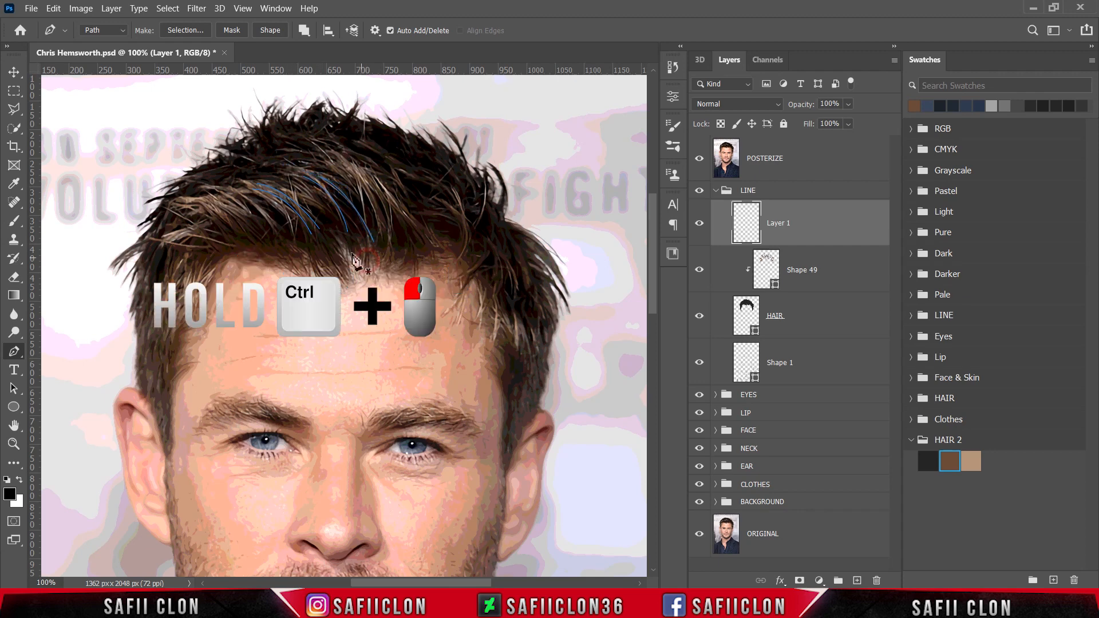
Step: Draw three open strand paths over the front hair: two sweeping over the left part and one between the central strands
click(279, 233)
mouse_move(216, 186)
mouse_down()
mouse_move(185, 184)
mouse_move(160, 202)
mouse_up()
ctrl+click(239, 221)
click(236, 233)
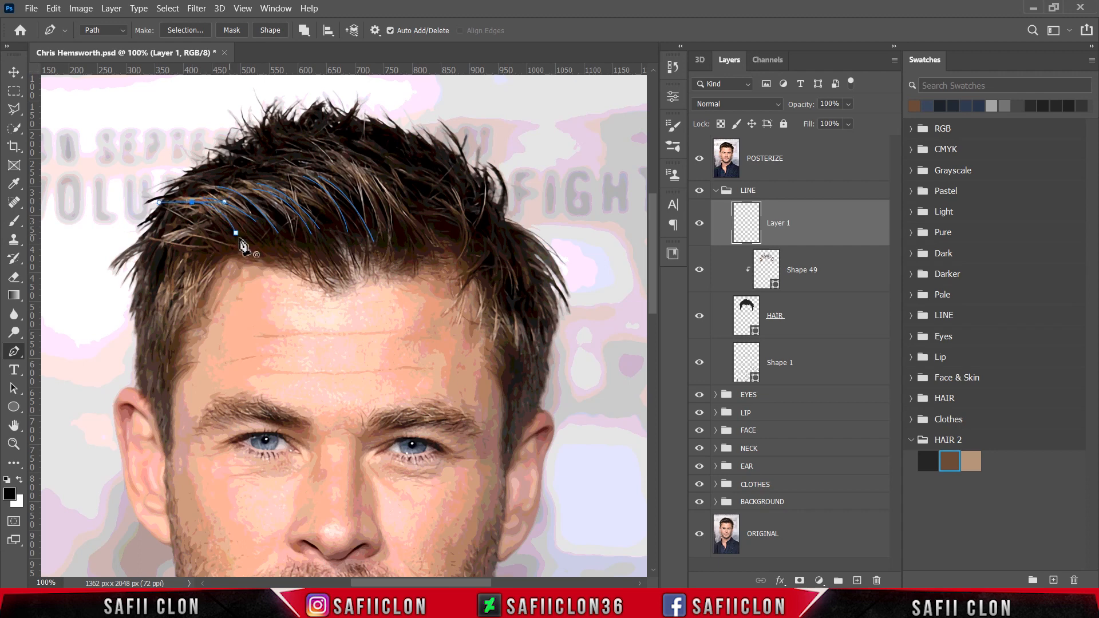
ctrl+click(251, 232)
click(342, 225)
drag(277, 189, 243, 186)
ctrl+click(329, 246)
Step: Draw two long, steep strand paths from the crown down through the centre-right of the front hair
click(381, 238)
drag(338, 153, 305, 132)
ctrl+click(414, 237)
click(390, 239)
drag(351, 163, 320, 132)
ctrl+click(425, 231)
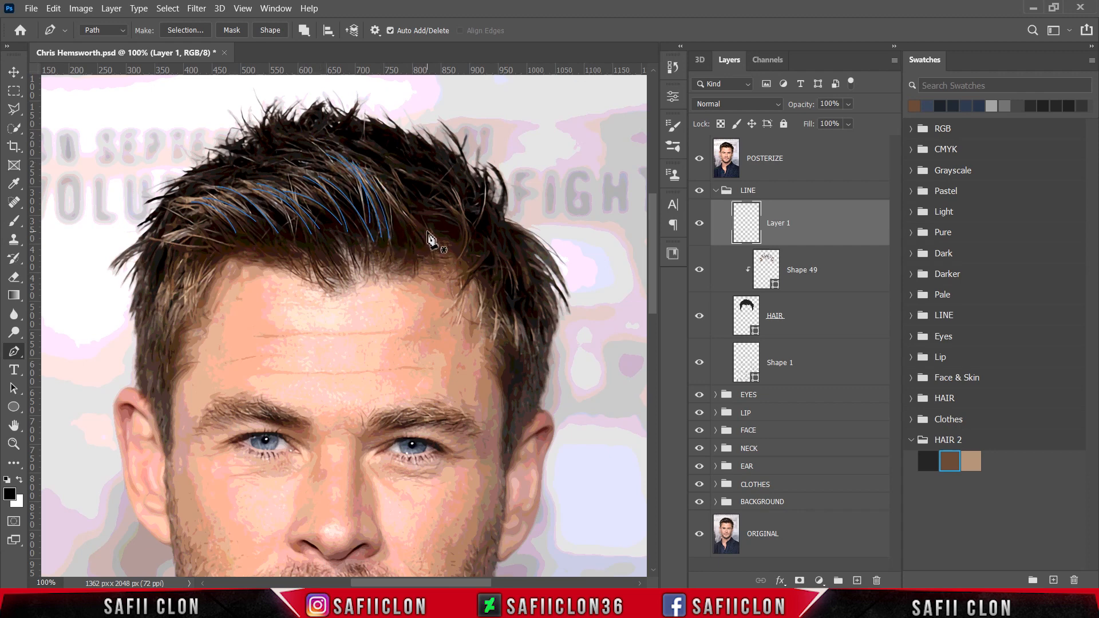
Step: Draw a long strand path curving over the upper right of the hair toward the right hairline
click(459, 260)
drag(433, 197, 359, 149)
ctrl+click(465, 237)
click(428, 182)
ctrl+click(403, 178)
Step: Draw several short, nearly horizontal strand paths on the left side of the hair above the temple
click(240, 245)
ctrl+click(217, 257)
click(215, 249)
mouse_move(189, 235)
mouse_down()
mouse_move(134, 217)
mouse_move(153, 253)
mouse_up()
ctrl+click(191, 262)
click(216, 228)
ctrl+click(191, 259)
click(212, 224)
ctrl+click(176, 272)
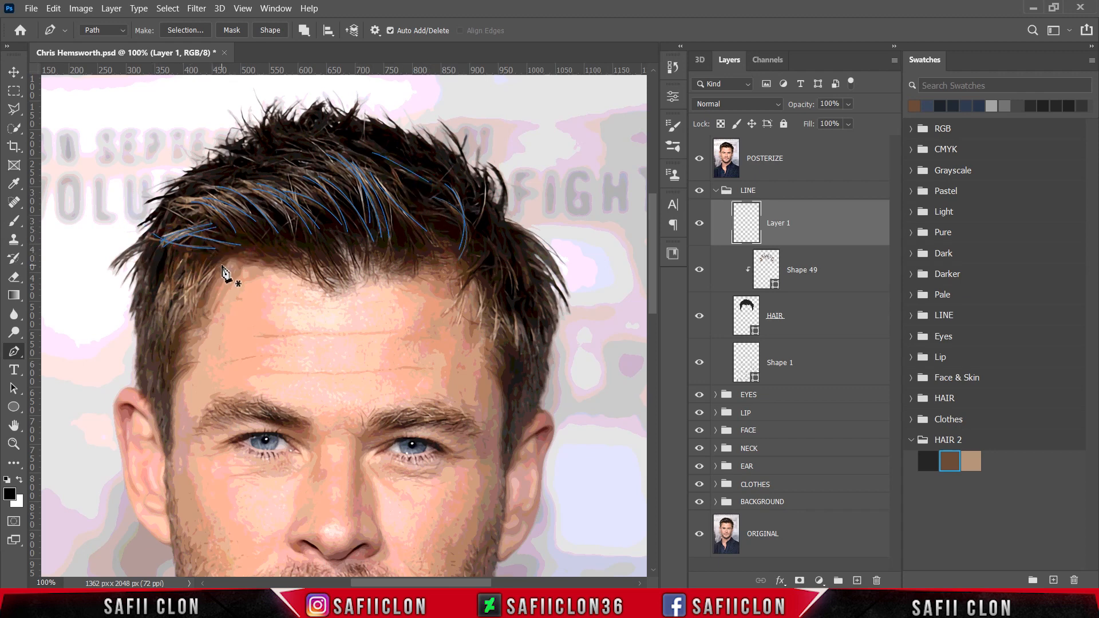
Step: Draw three open strand paths curving down the left temple along the hairline
click(213, 264)
mouse_move(193, 316)
mouse_down()
mouse_move(193, 339)
mouse_move(183, 332)
mouse_move(172, 364)
mouse_up()
ctrl+click(205, 327)
click(210, 255)
ctrl+click(193, 340)
click(199, 262)
click(181, 295)
ctrl+click(186, 345)
Step: Fill in the left temple with more downward-curving strand paths, working outward toward the hair's left edge
click(177, 294)
ctrl+click(184, 351)
click(192, 259)
ctrl+click(192, 330)
click(180, 260)
mouse_move(190, 314)
mouse_down()
mouse_move(167, 359)
mouse_move(143, 338)
mouse_up()
ctrl+click(189, 346)
click(166, 276)
ctrl+click(218, 319)
Step: Draw strand paths over the upper left of the hair: one across the front, one at the outer edge and one near the crown
scroll(224, 309, up, 1)
click(356, 230)
drag(271, 203, 235, 209)
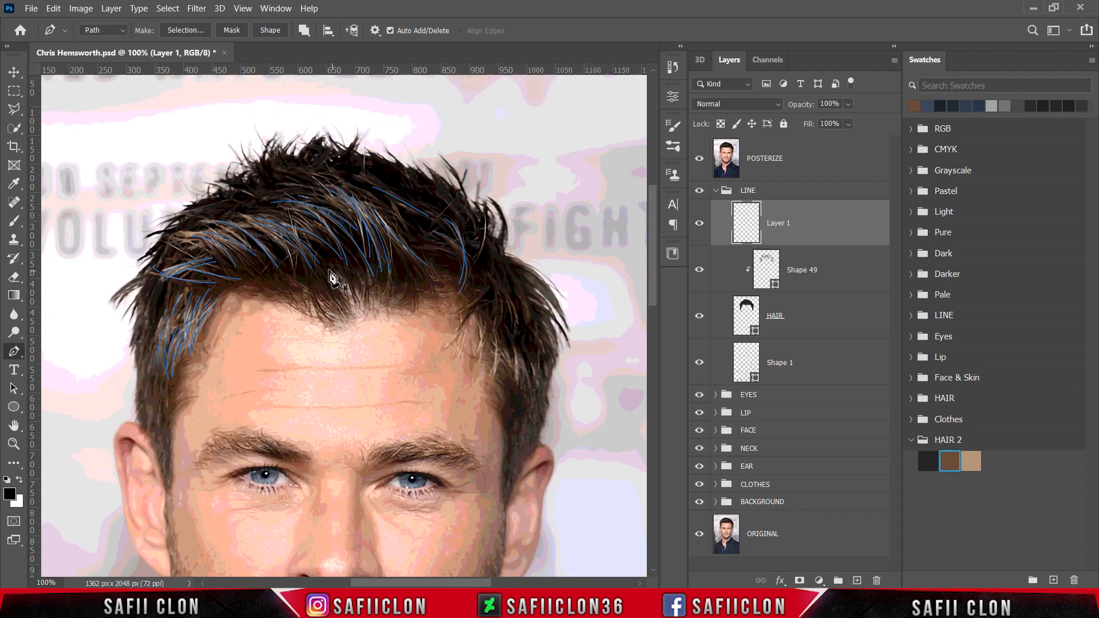
ctrl+click(221, 221)
click(195, 214)
drag(150, 224, 134, 230)
ctrl+click(170, 235)
click(313, 187)
drag(274, 185, 248, 191)
ctrl+click(269, 198)
Step: Draw three curved strand paths fanning down from the upper right hairline over the right temple
click(488, 281)
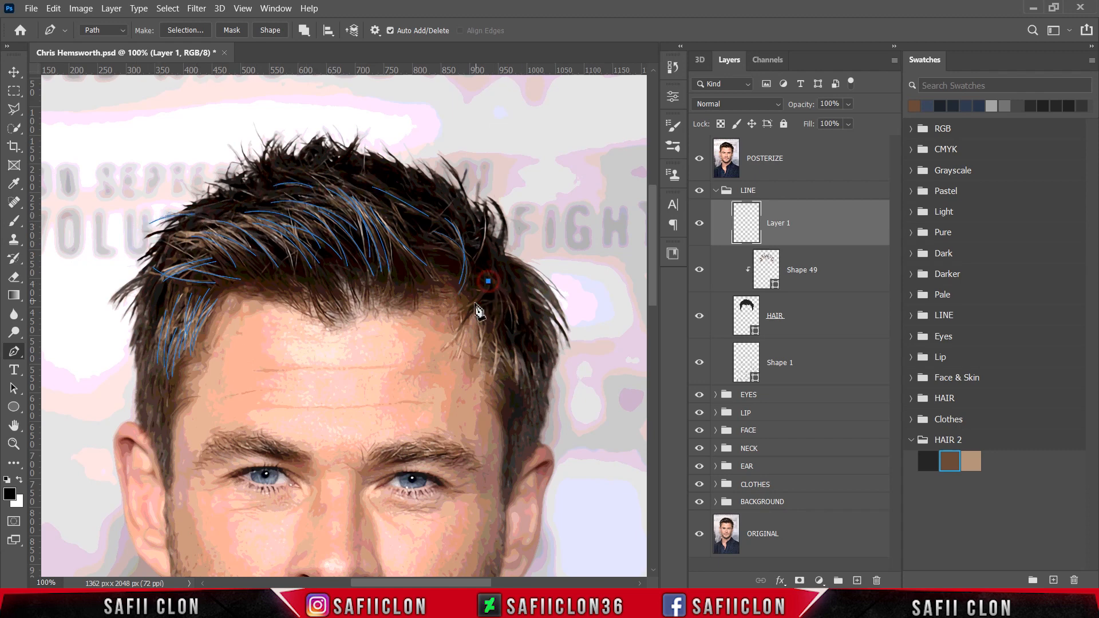
drag(446, 316, 409, 320)
ctrl+click(454, 322)
click(488, 276)
ctrl+click(498, 280)
drag(497, 322, 427, 353)
click(497, 279)
ctrl+click(505, 360)
Step: Add short, steep strand paths down the right temple toward the sideburn
click(482, 312)
ctrl+click(482, 365)
click(475, 308)
ctrl+click(477, 364)
click(491, 326)
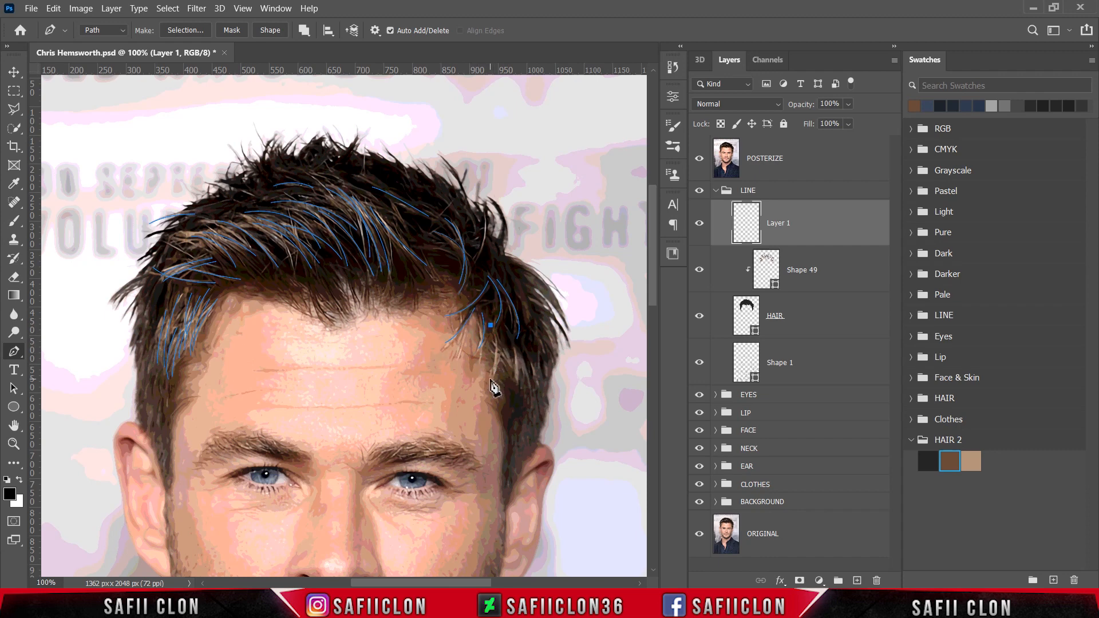
ctrl+click(494, 403)
click(508, 334)
drag(489, 380, 500, 417)
ctrl+click(528, 411)
Step: Draw three strand paths sweeping outward and down to the flicked ends on the hair's right edge
click(509, 279)
ctrl+click(534, 343)
click(511, 269)
drag(529, 329, 563, 393)
ctrl+click(577, 359)
click(500, 255)
ctrl+click(567, 389)
Step: Draw additional long strand paths across the upper right and centre of the hair below the crown
click(474, 236)
ctrl+click(427, 198)
mouse_move(443, 182)
mouse_down()
mouse_move(417, 167)
mouse_move(339, 181)
mouse_move(313, 169)
mouse_up()
click(409, 235)
ctrl+click(374, 198)
click(380, 205)
ctrl+click(343, 196)
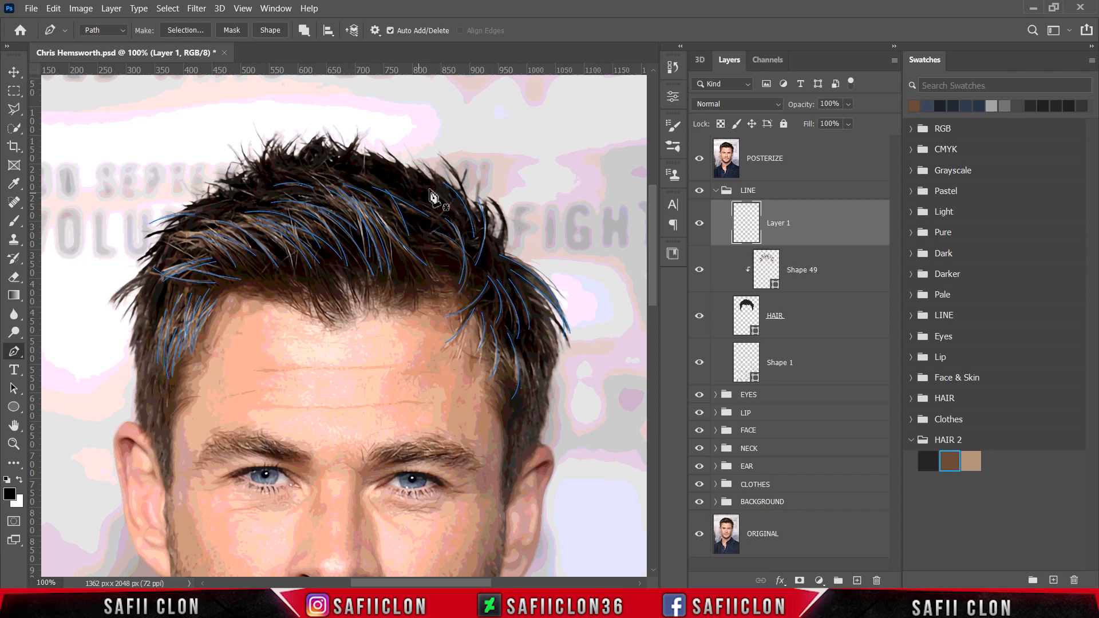
Step: Draw two short strand paths along the flicked-out tip at the hair's left edge
click(151, 278)
drag(113, 303, 106, 318)
ctrl+click(125, 314)
click(148, 277)
ctrl+click(123, 311)
Step: Draw strand paths down the right side of the hair above the ear, then hide the POSTERIZE layer
click(526, 352)
drag(537, 398, 541, 430)
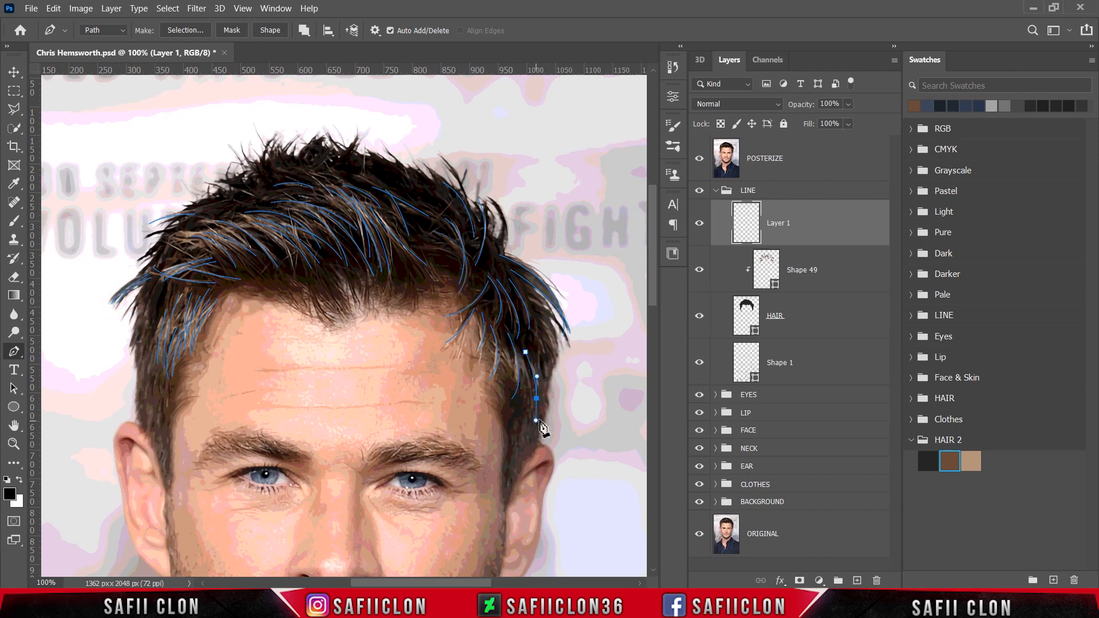
ctrl+click(547, 407)
click(529, 301)
ctrl+click(553, 375)
drag(560, 348, 557, 398)
click(536, 322)
click(703, 164)
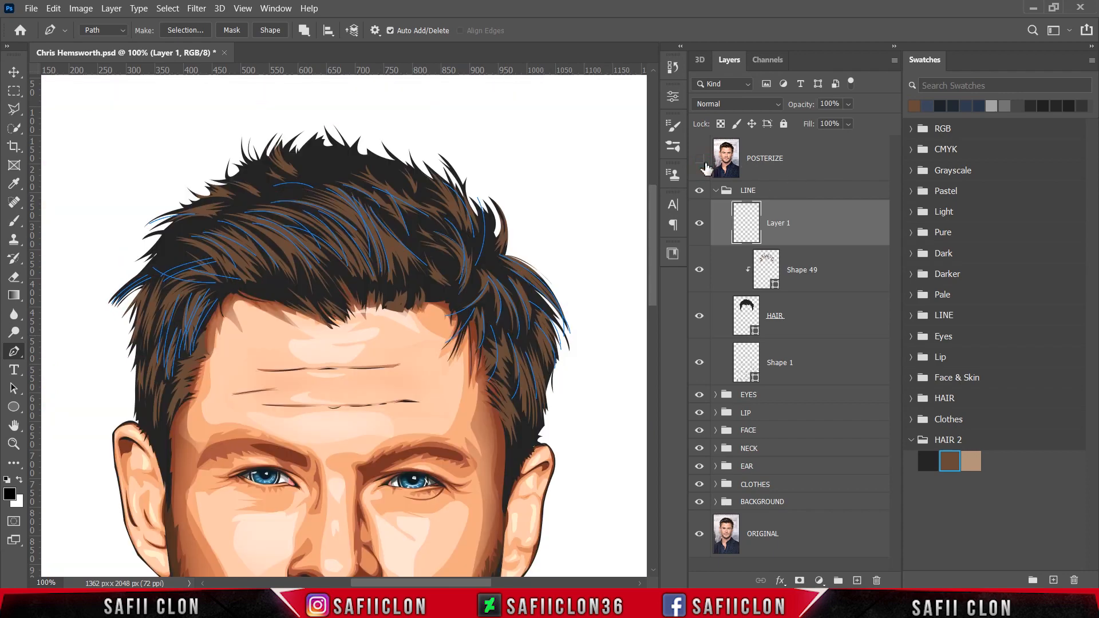
Step: Draw two curved strand paths at the crown and upper left of the hair, and show the POSTERIZE layer
click(300, 176)
drag(278, 143, 280, 118)
ctrl+click(313, 159)
click(255, 194)
drag(220, 178, 196, 177)
ctrl+click(252, 171)
click(700, 159)
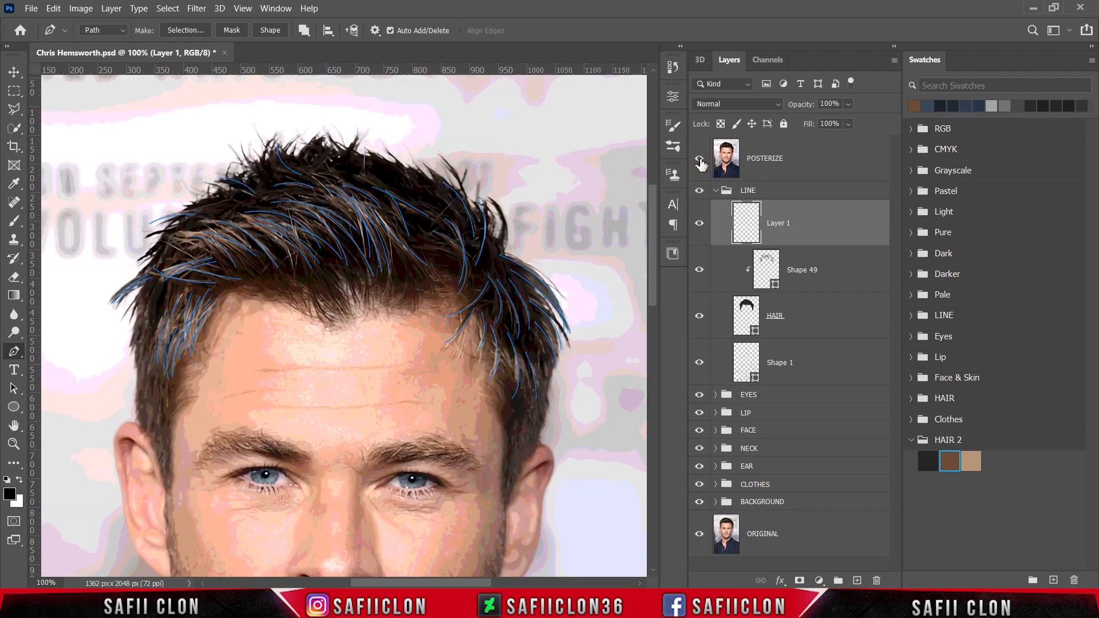
Step: Draw further strand paths over the posterized photo at the centre, upper left and right of the hair
click(381, 185)
drag(349, 174, 335, 174)
ctrl+click(398, 183)
click(237, 200)
drag(177, 213, 146, 224)
scroll(261, 343, down, 1)
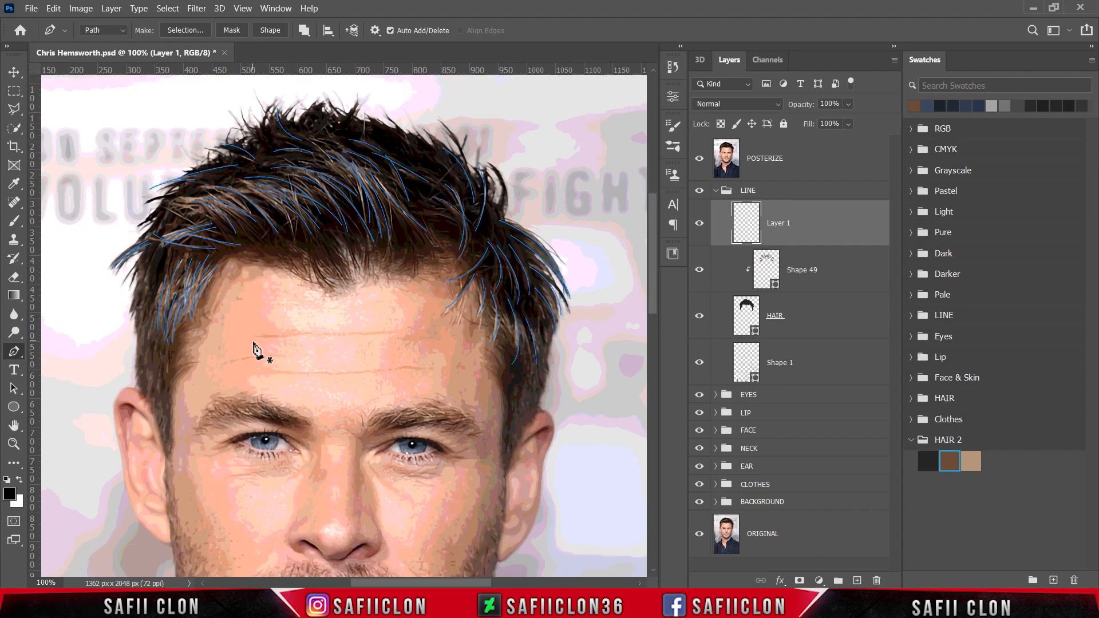
click(416, 210)
mouse_move(458, 237)
mouse_down()
mouse_move(449, 270)
mouse_move(455, 242)
mouse_up()
ctrl+click(449, 238)
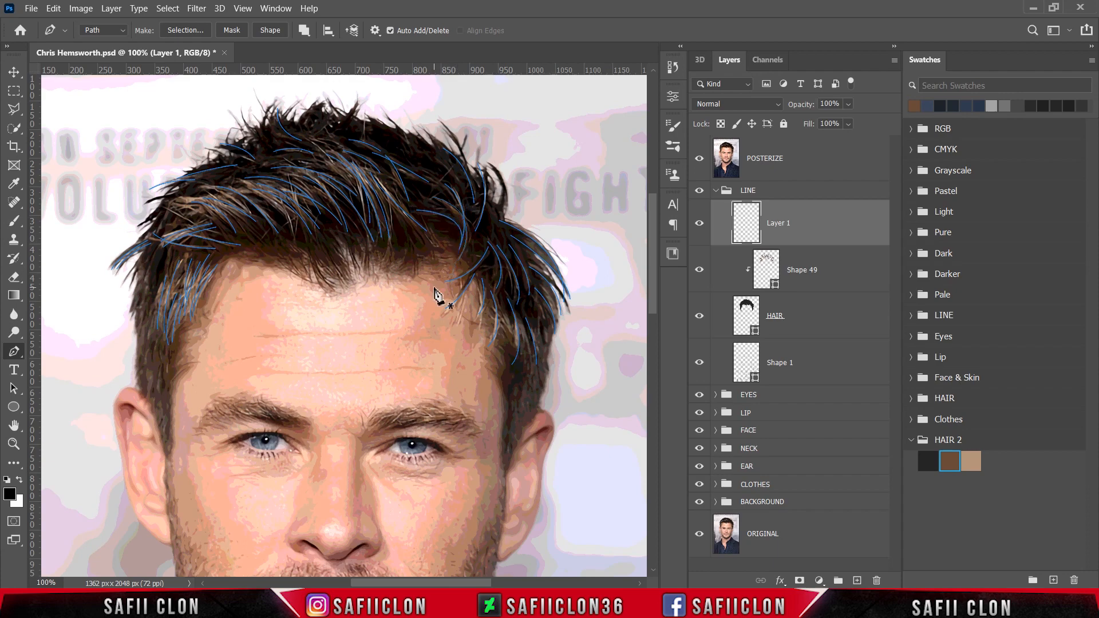
Step: Draw a strand path down the hair's left edge above the ear, and hide the POSTERIZE layer
key(ctrl+minus)
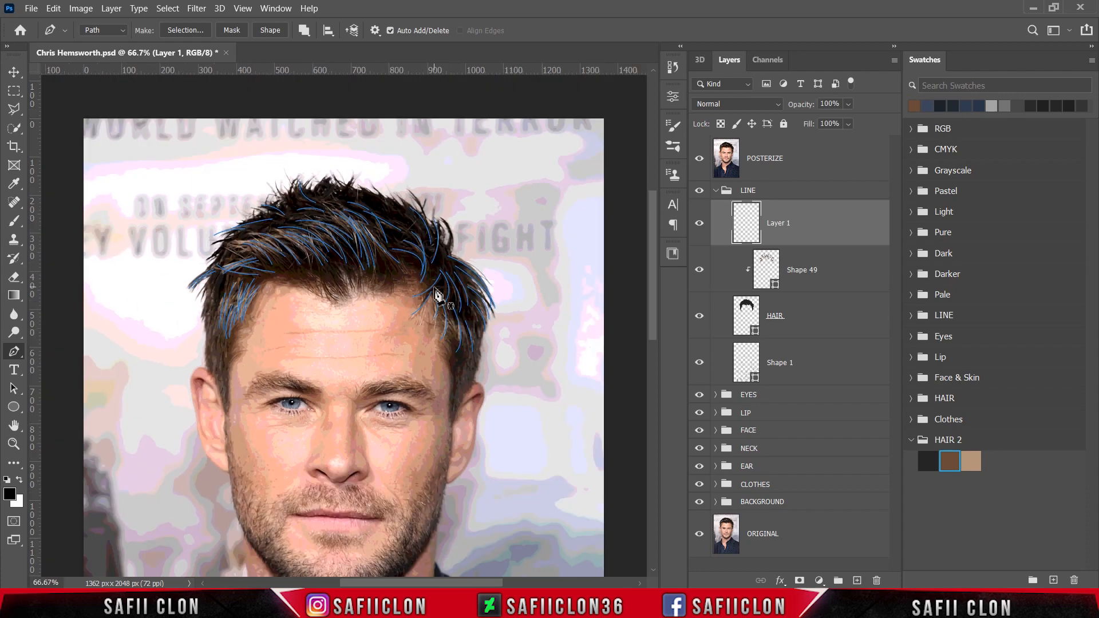
click(216, 293)
click(211, 287)
drag(208, 341, 211, 350)
ctrl+click(211, 351)
click(697, 159)
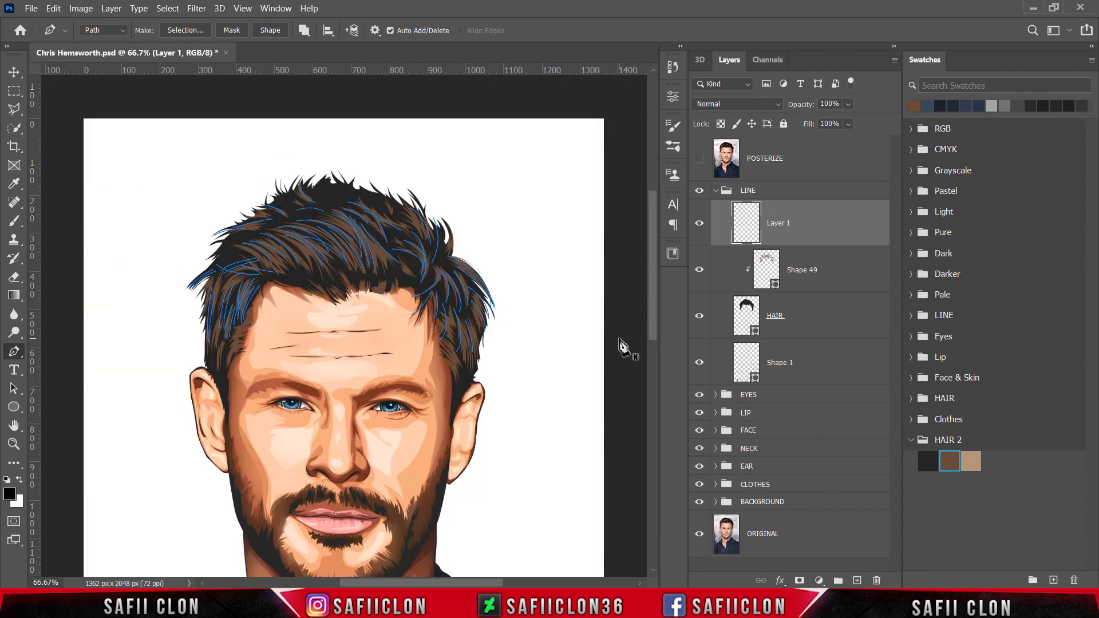
Step: Try to stroke all strand paths on Layer 1 with the Brush, and undo the stroke
right_click(338, 229)
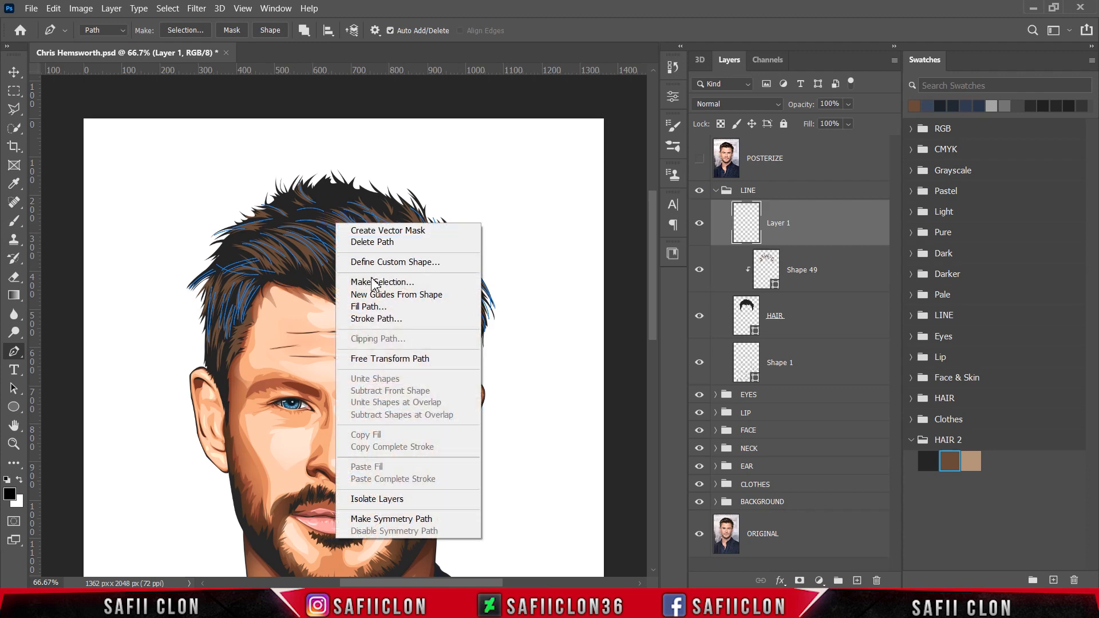
click(378, 320)
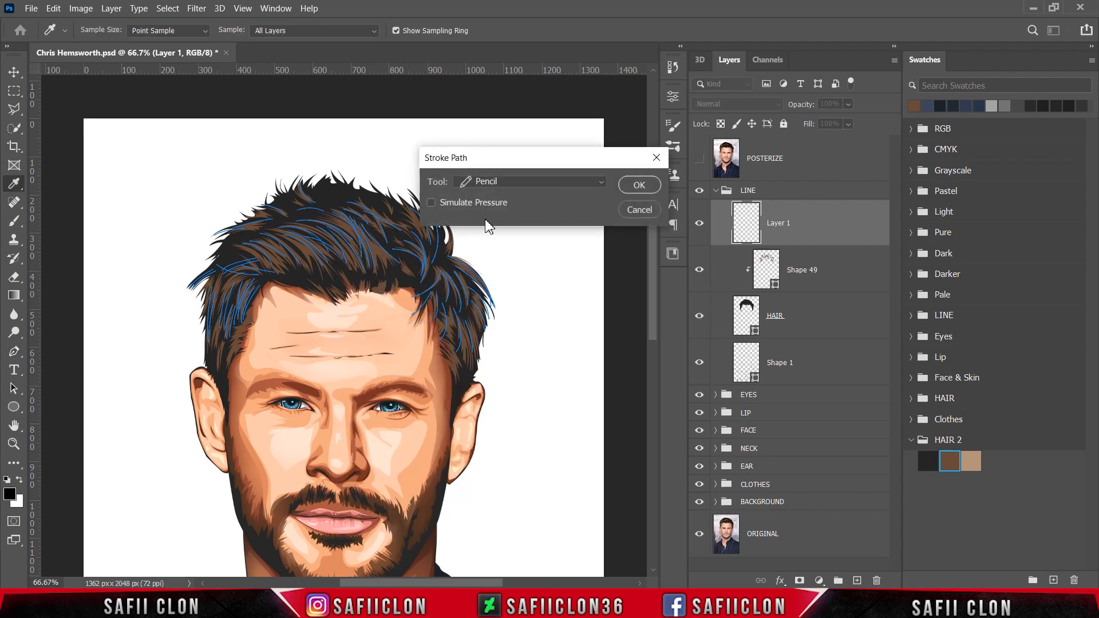
click(519, 182)
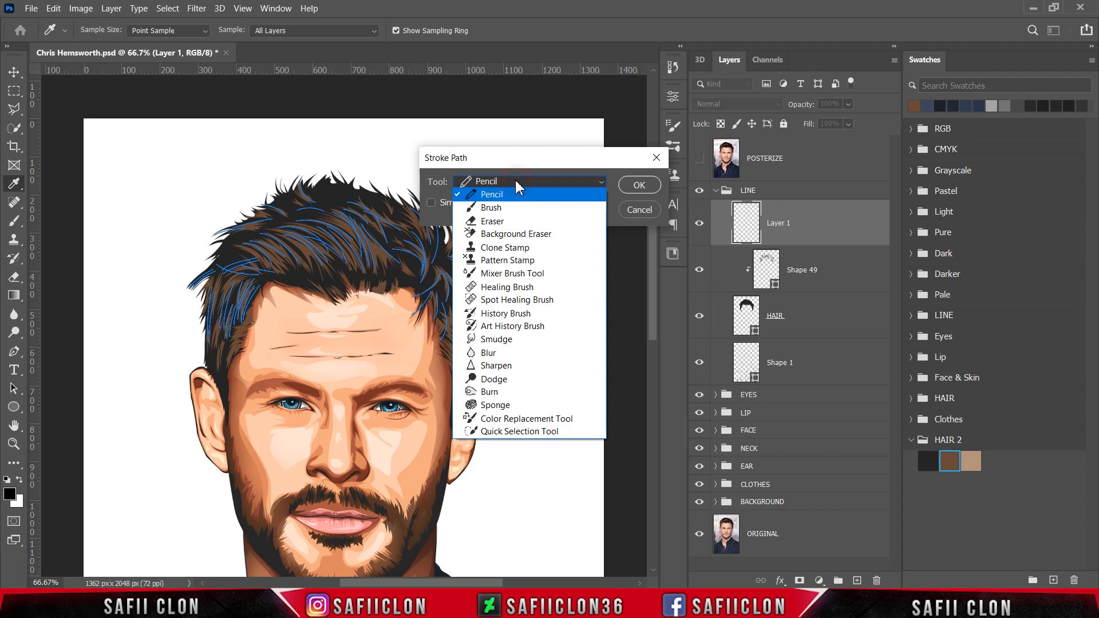
click(511, 210)
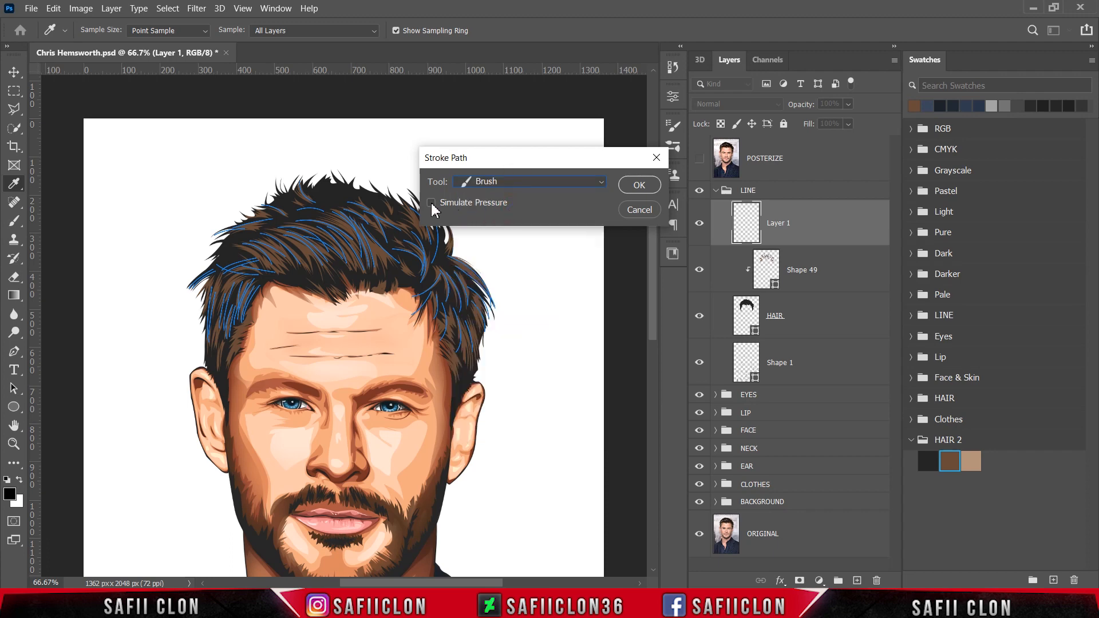
click(637, 186)
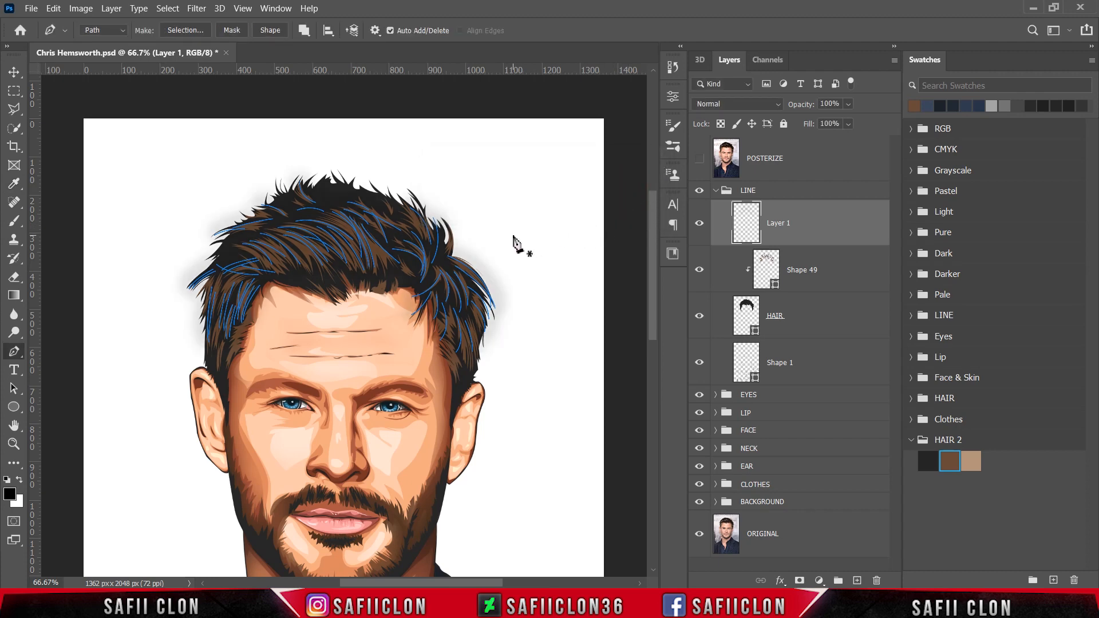
key(ctrl+z)
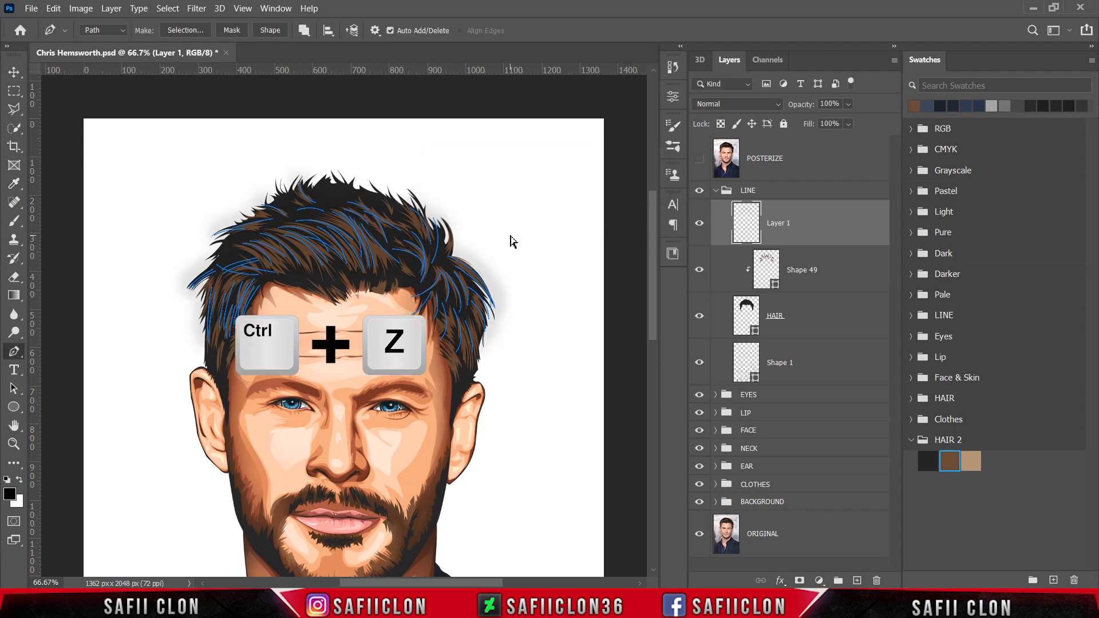
key(ctrl+z)
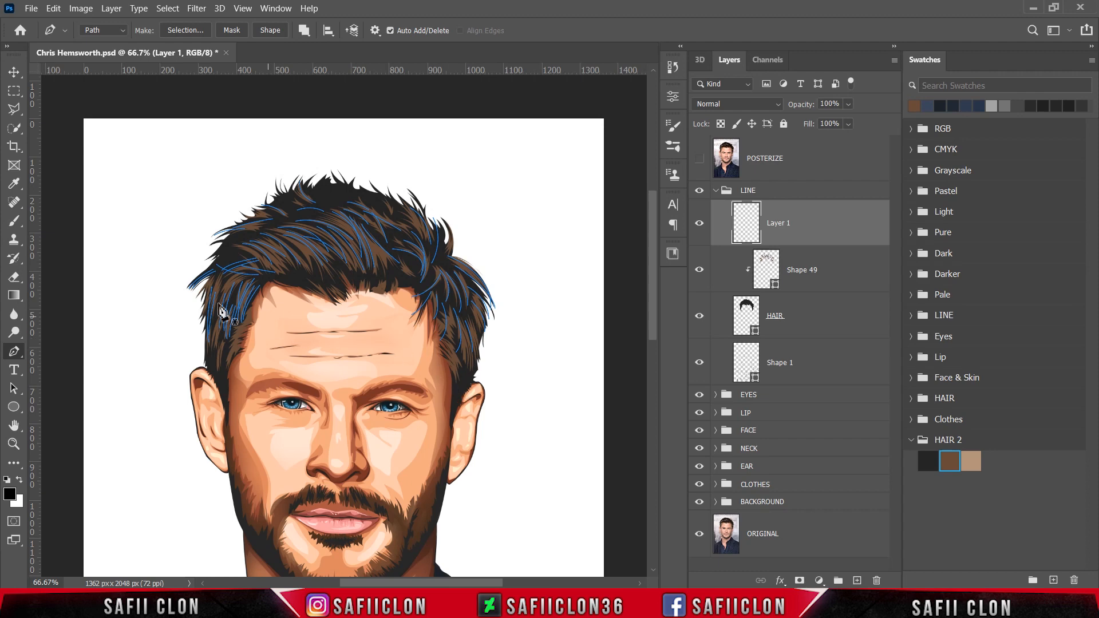
Step: Activate the Brush tool and import the brush set hair_and_fur_photoshop_brushes_by_ryodita_d6incz5.abr
click(14, 221)
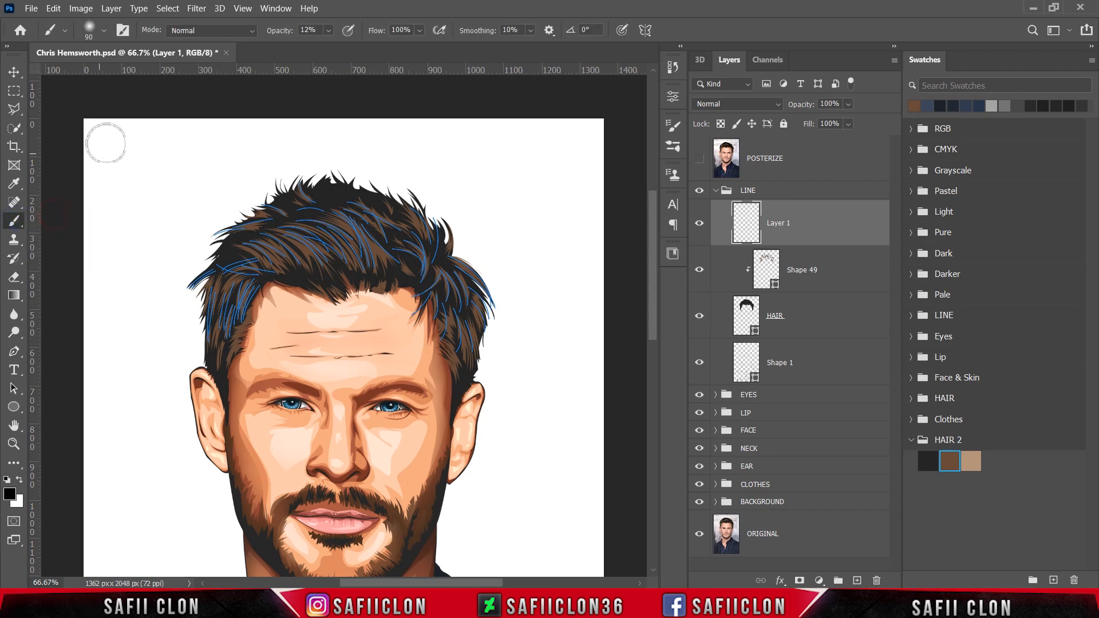
scroll(105, 103, down, 1)
click(103, 32)
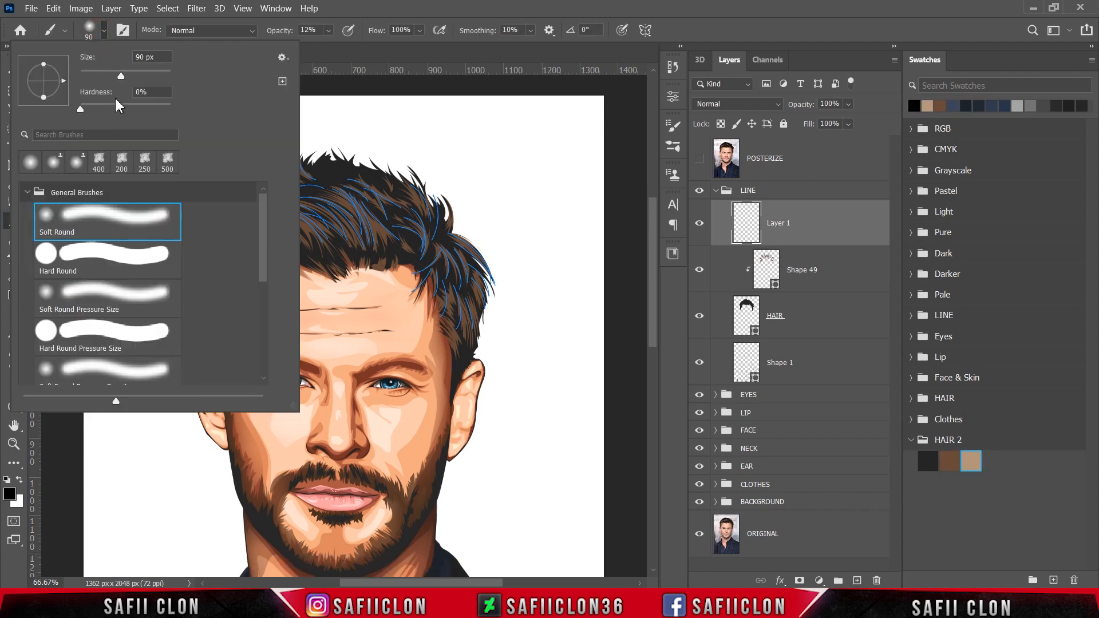
click(282, 57)
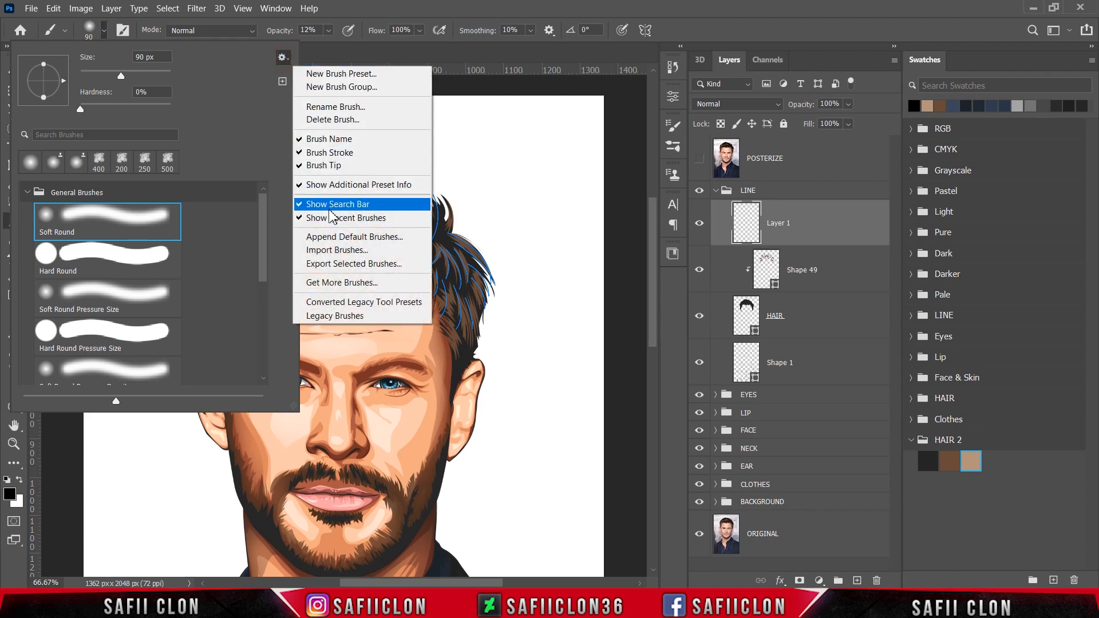
click(328, 251)
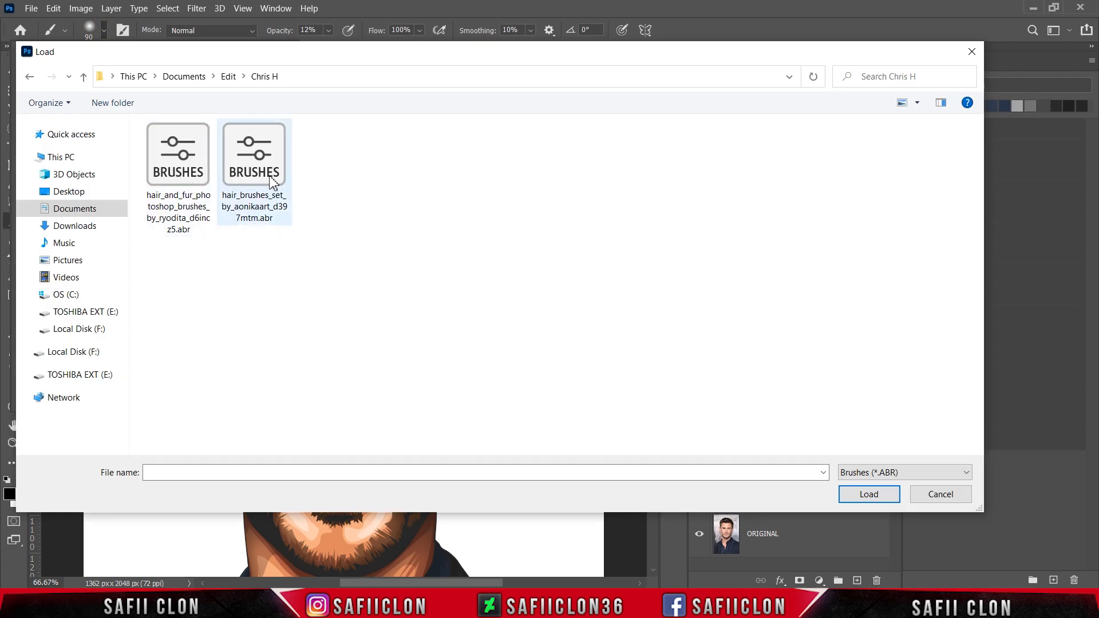
click(195, 181)
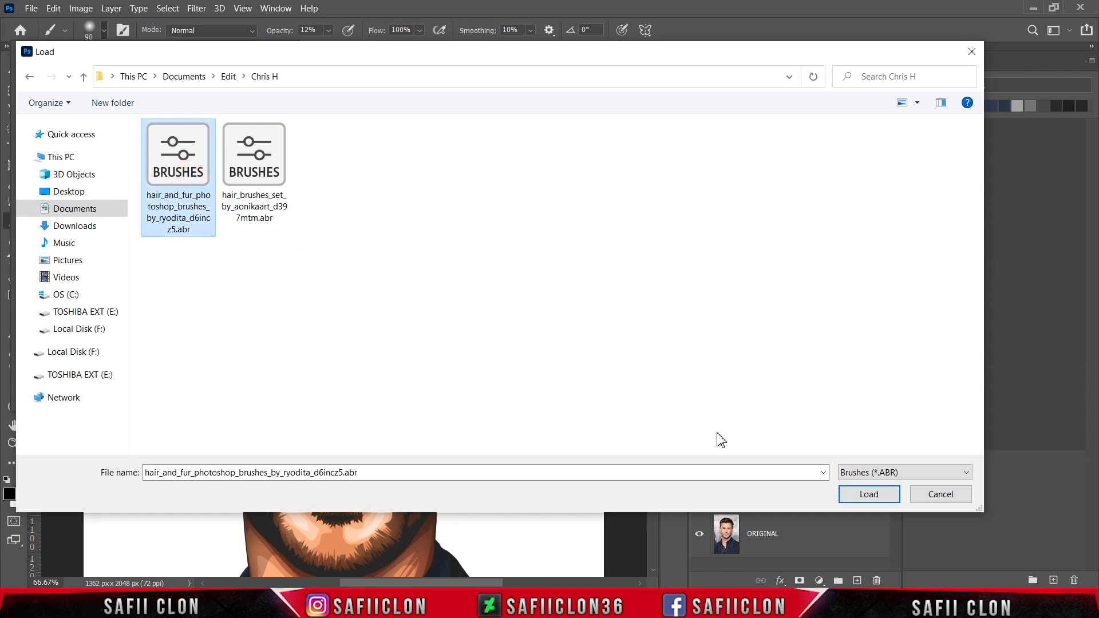
click(869, 496)
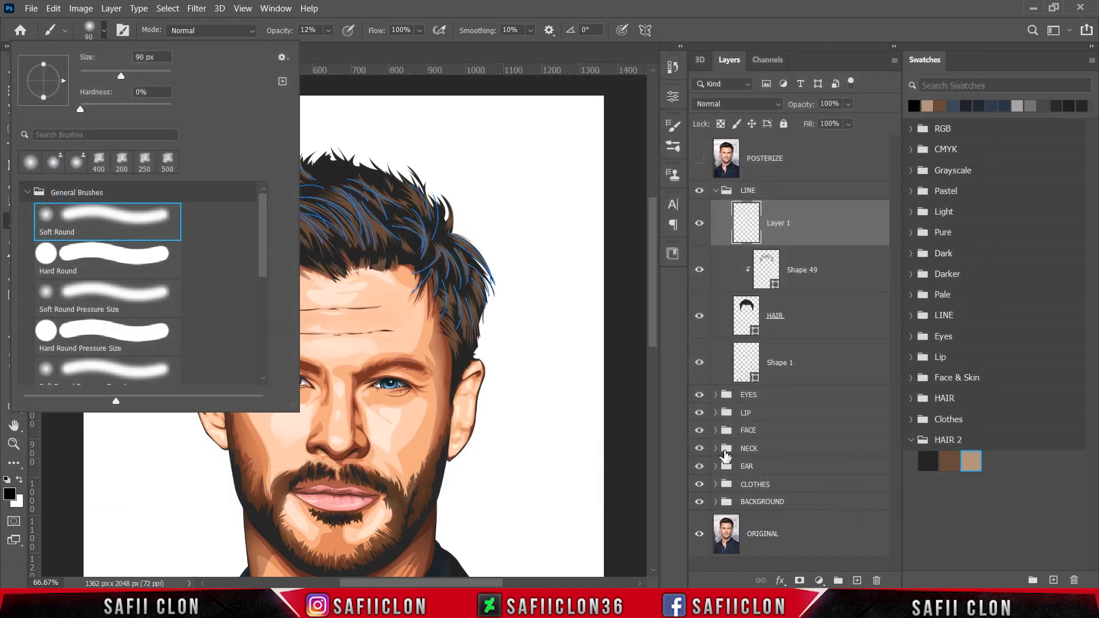
click(105, 32)
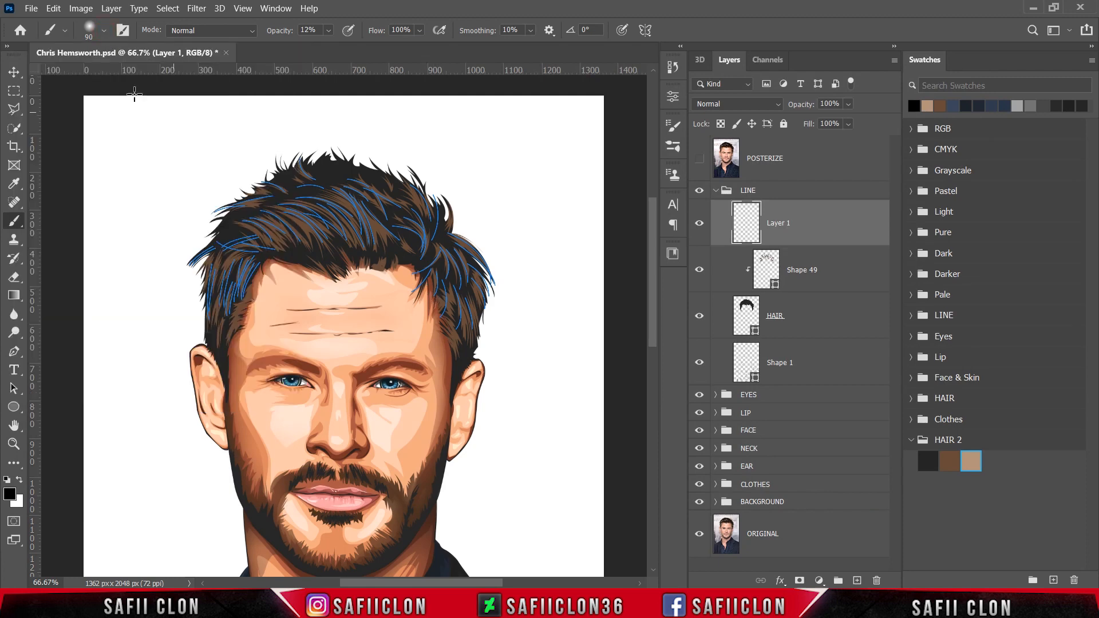
Step: Choose the Strands_01 brush from the imported hair and fur set, with size 10 px and opacity 100%
click(106, 32)
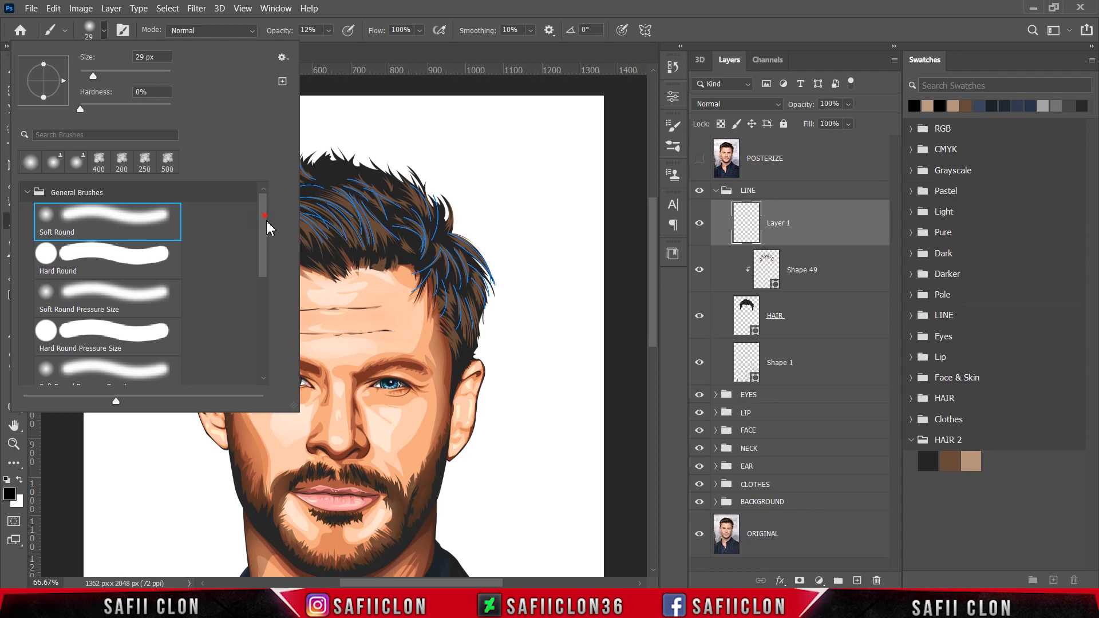
drag(266, 222, 264, 338)
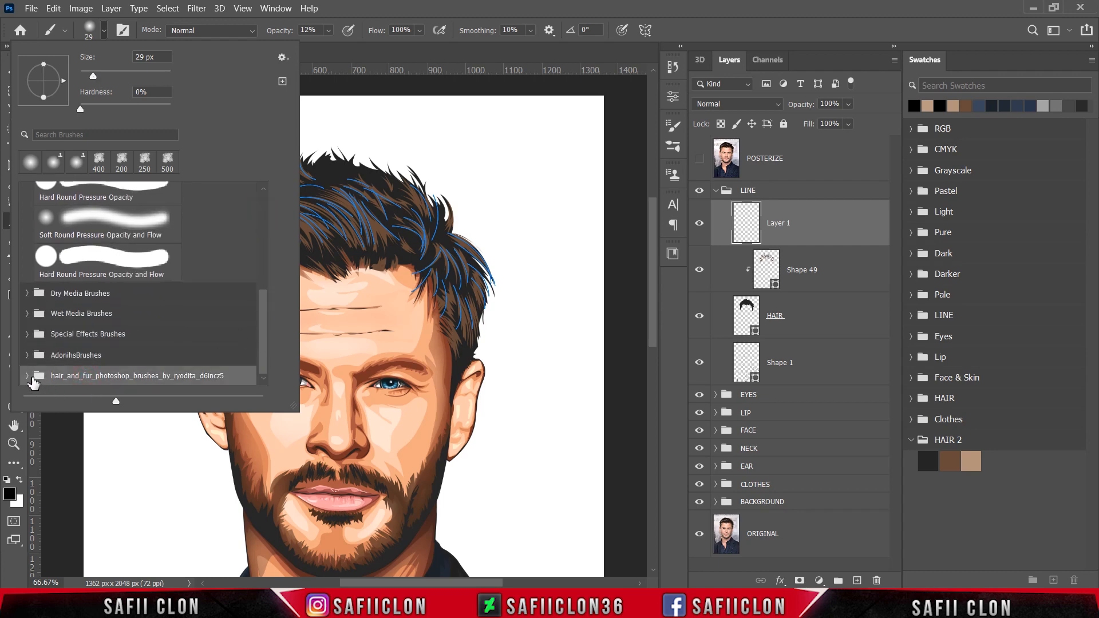
click(26, 375)
mouse_move(256, 303)
mouse_down()
mouse_move(269, 365)
mouse_move(266, 353)
mouse_up()
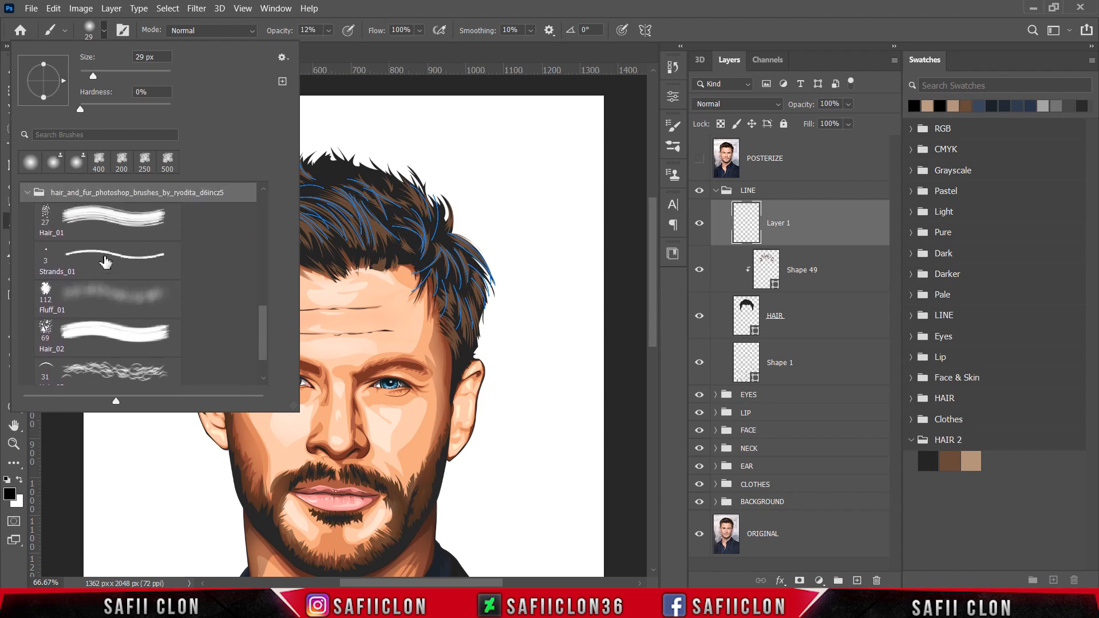
click(103, 252)
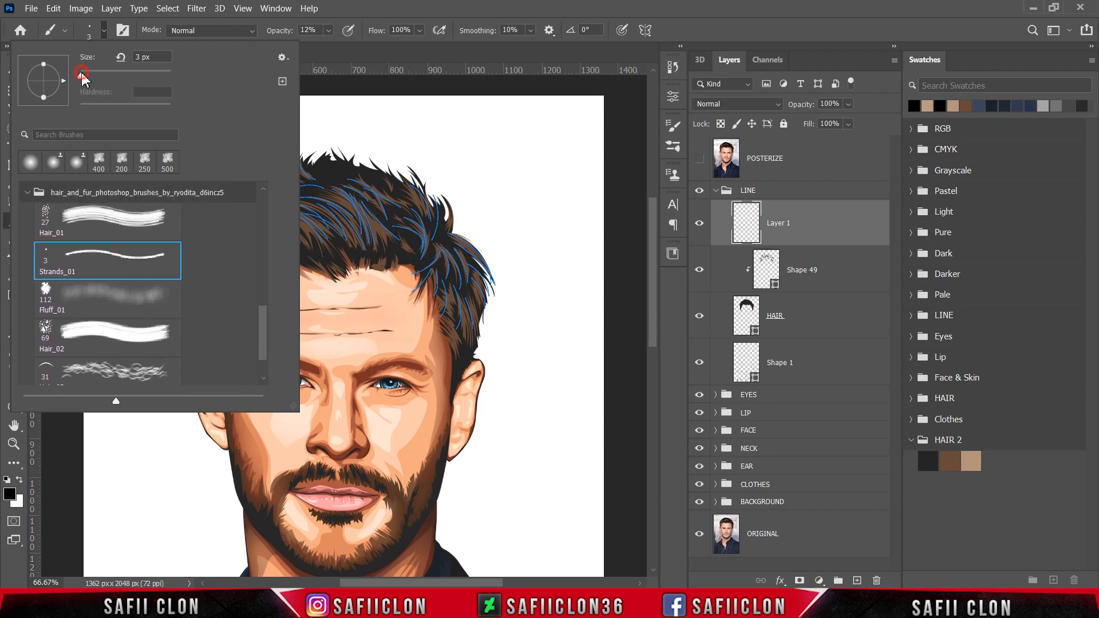
click(104, 33)
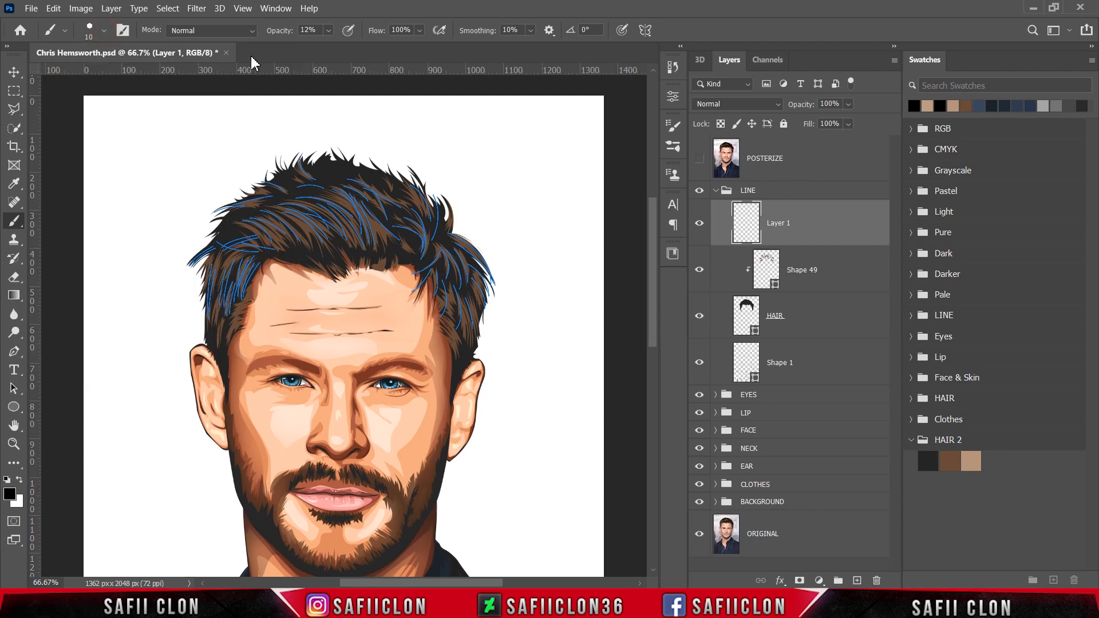
click(329, 32)
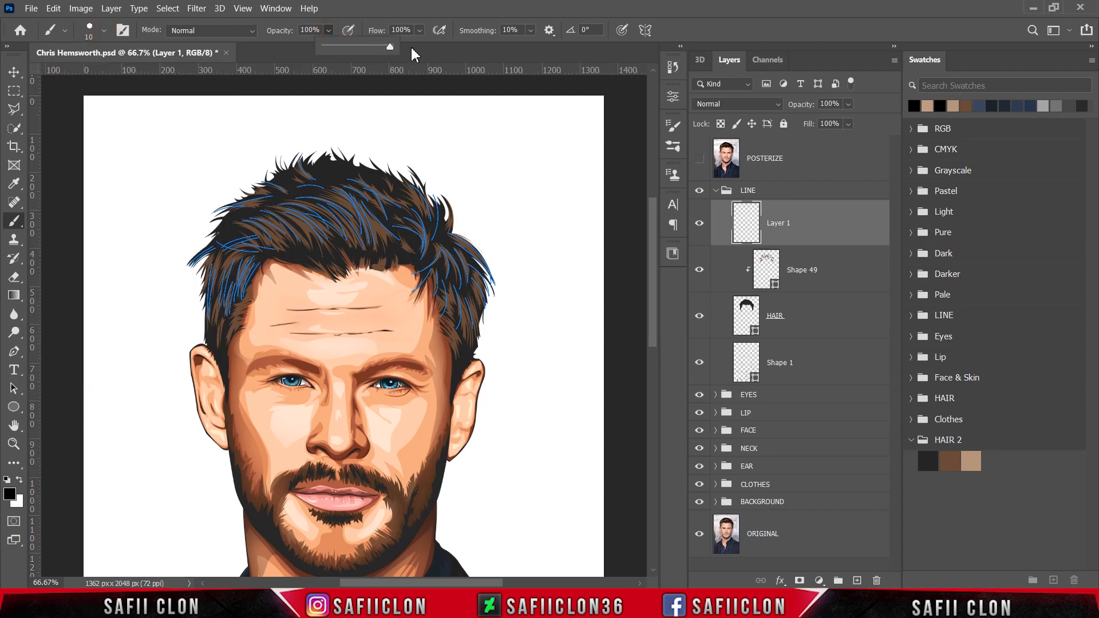
click(330, 32)
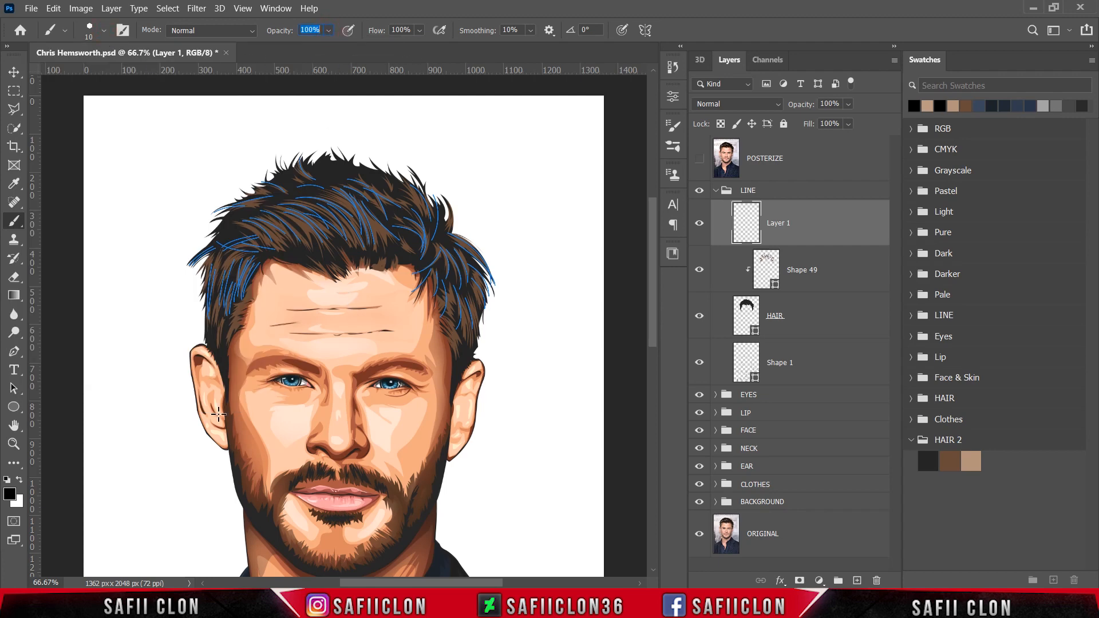
Step: Set the foreground colour to the light tan HAIR 2 swatch (#b4947b) and stroke the strand paths on Layer 1
click(9, 493)
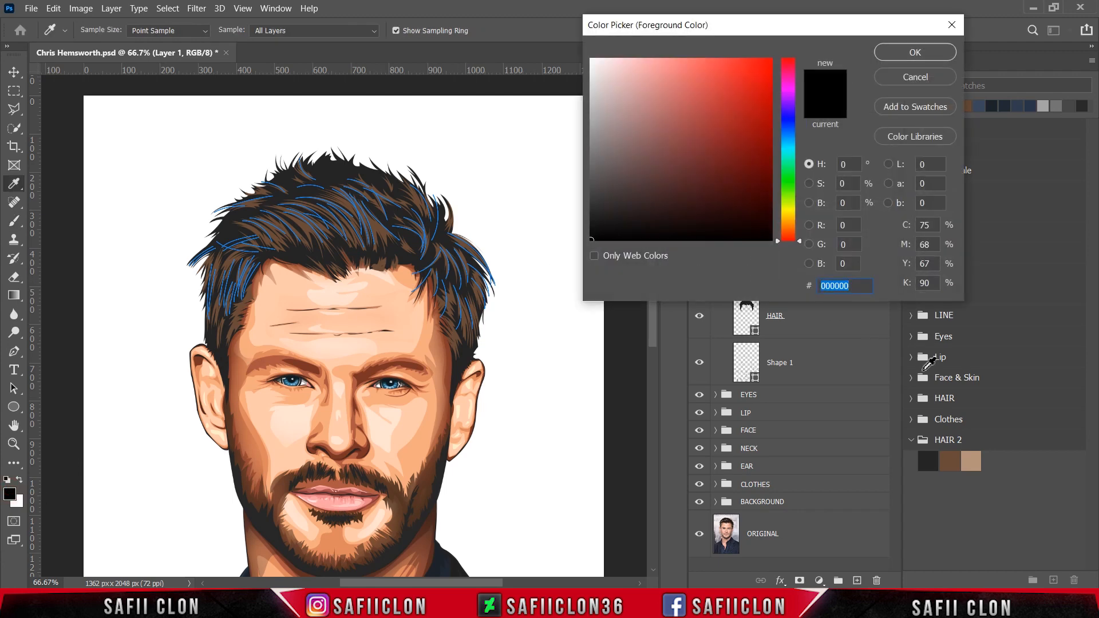
click(978, 456)
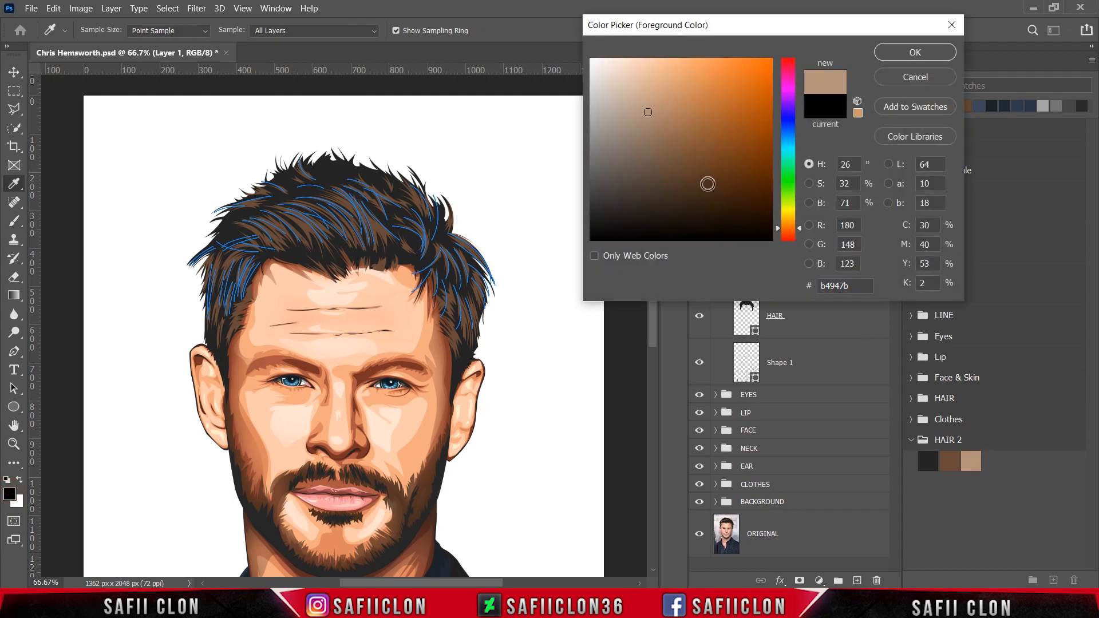
click(647, 109)
click(915, 52)
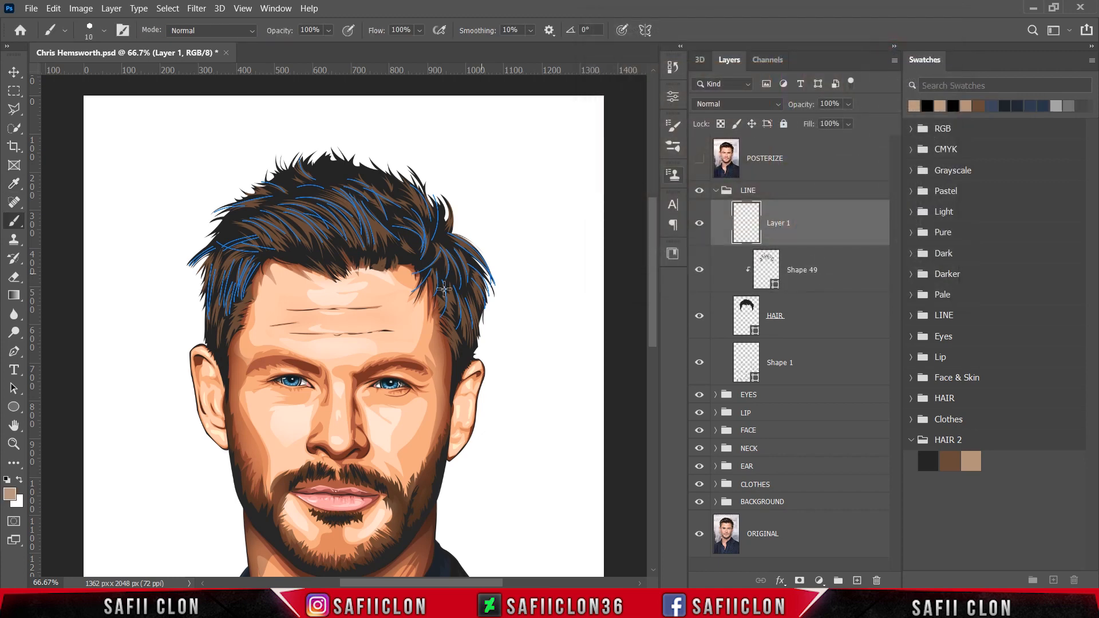
key(Return)
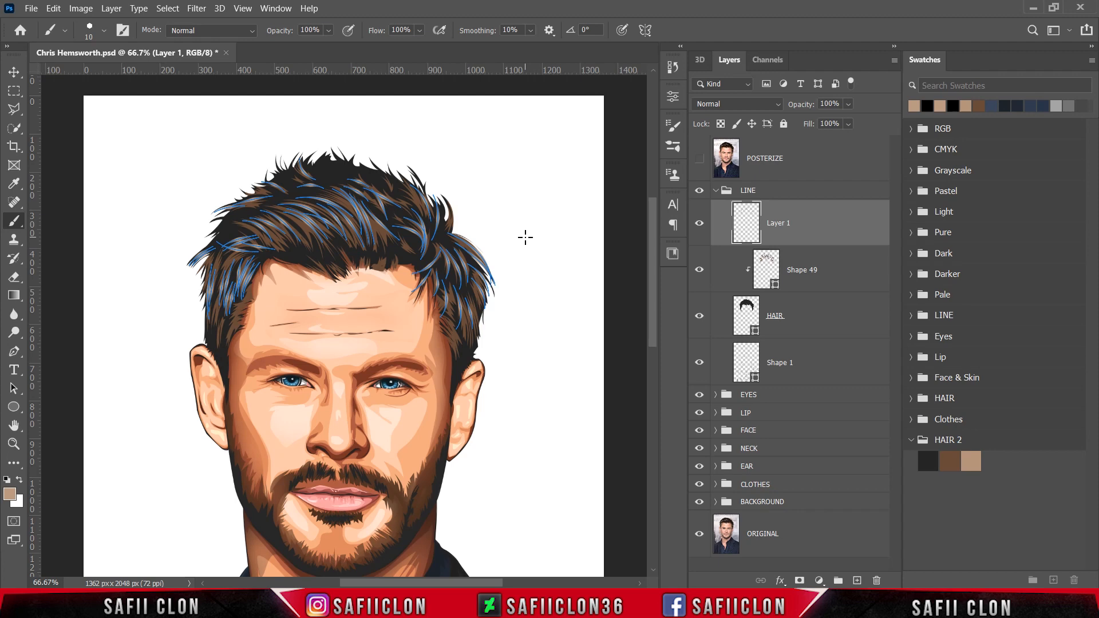
Step: Hide the path outlines and compare the portrait's hair with and without the Layer 1 strands
key(ctrl+h)
key(ctrl+minus)
key(ctrl+minus)
key(ctrl+minus)
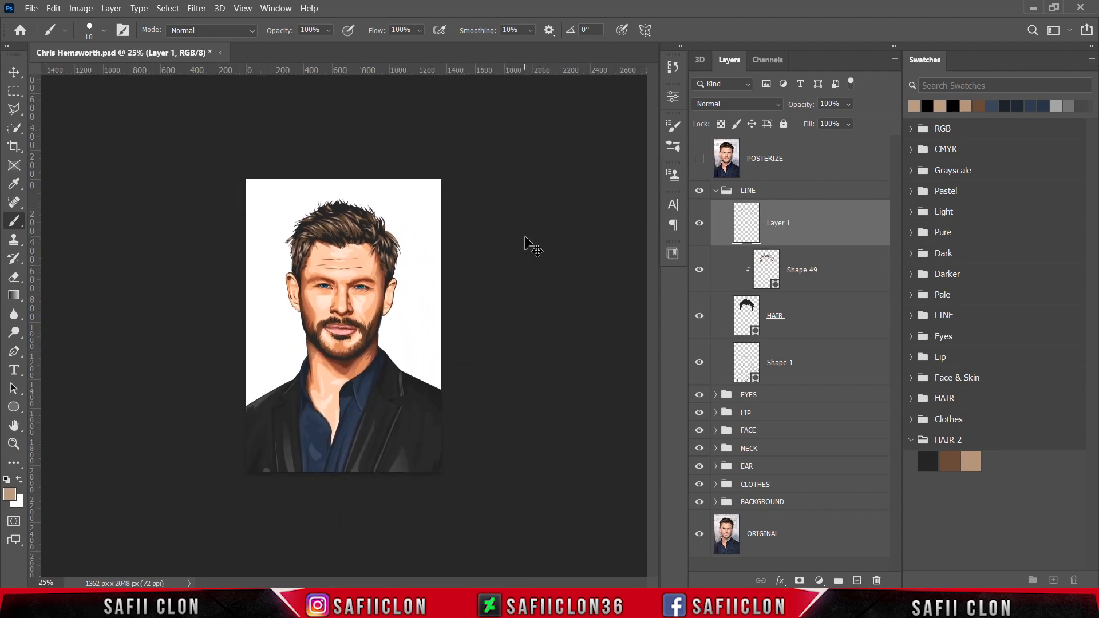
key(ctrl+plus)
key(ctrl+plus)
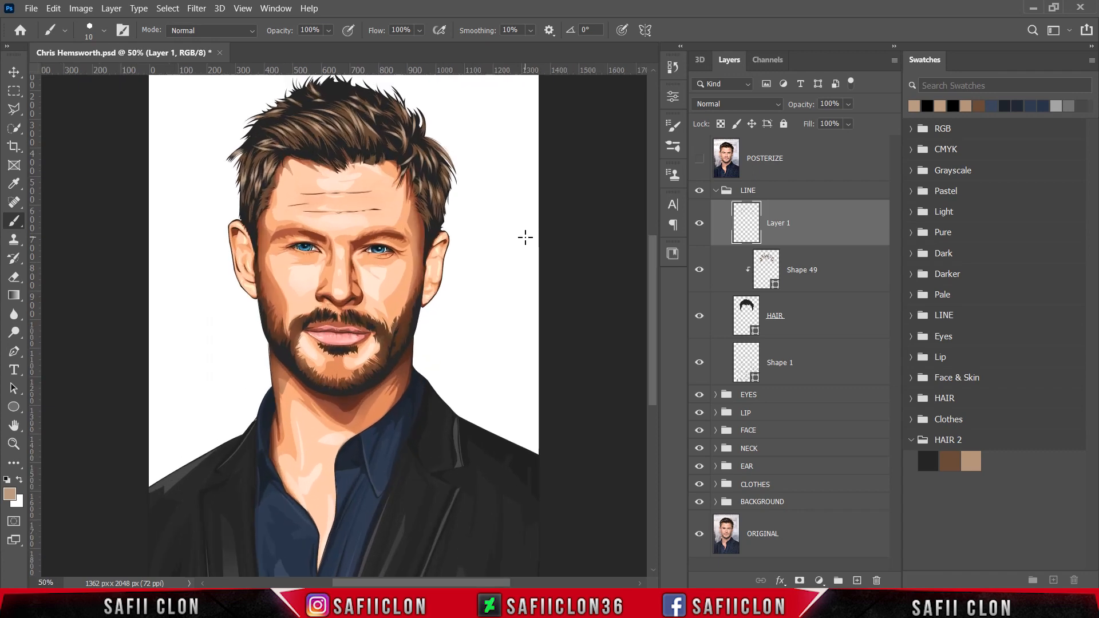
scroll(527, 237, up, 3)
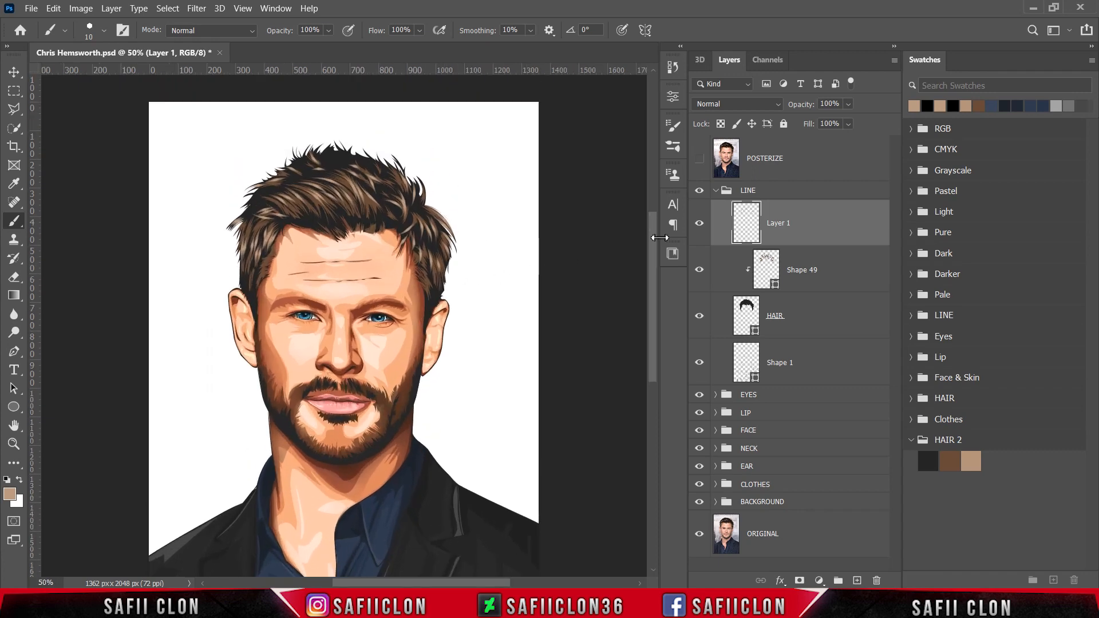
click(700, 225)
click(702, 226)
click(702, 226)
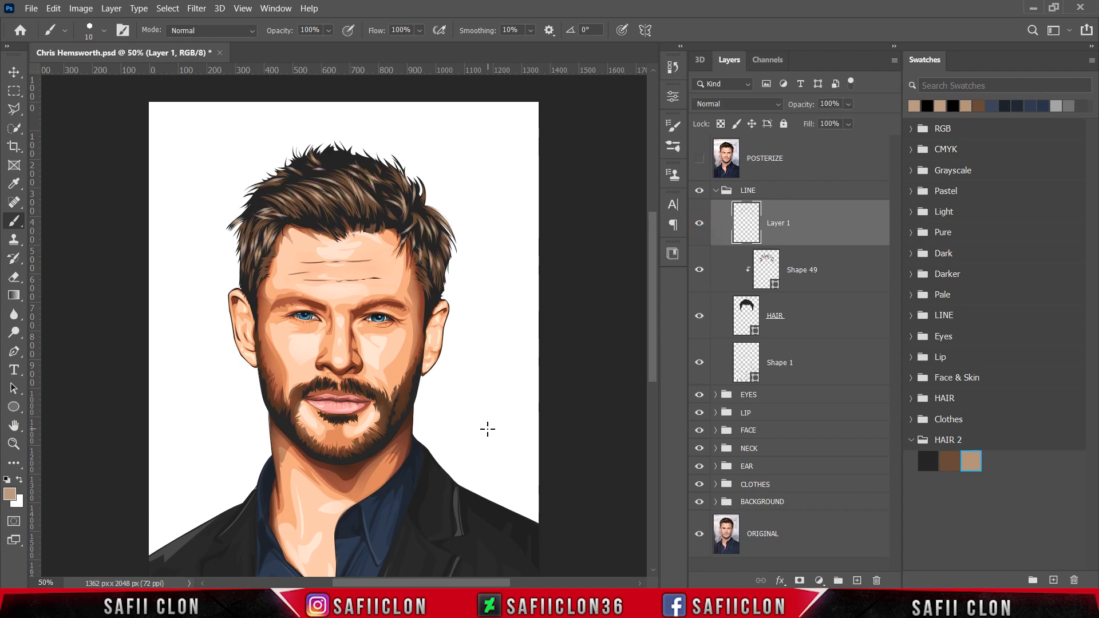
Step: Show the path outlines again, select all strand paths over the hair, and delete them
key(ctrl+h)
drag(14, 350, 52, 349)
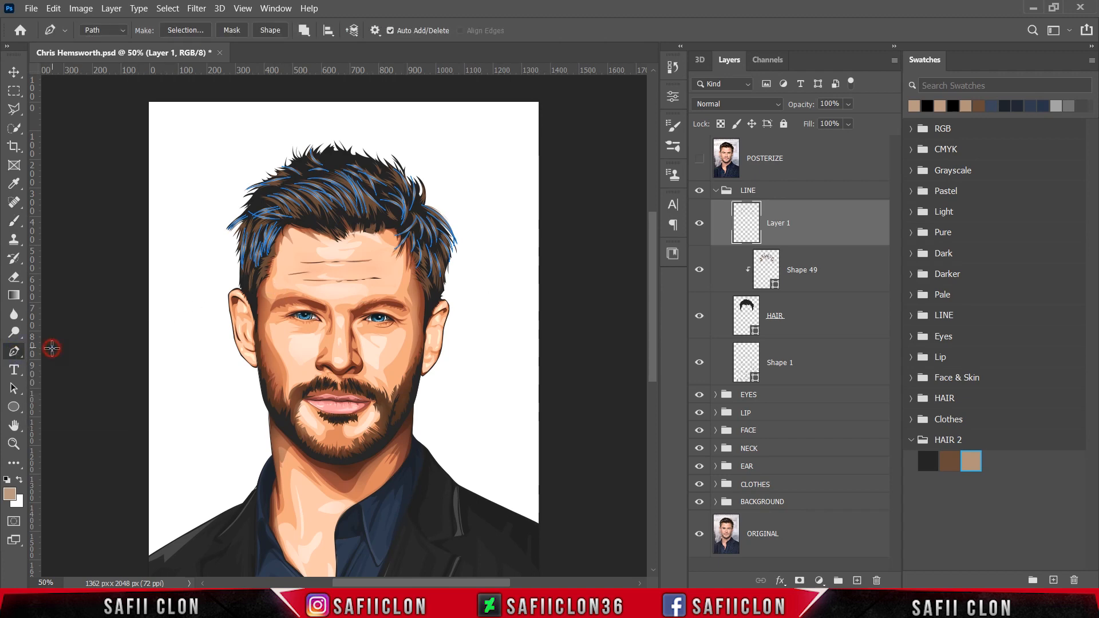
drag(172, 107, 504, 379)
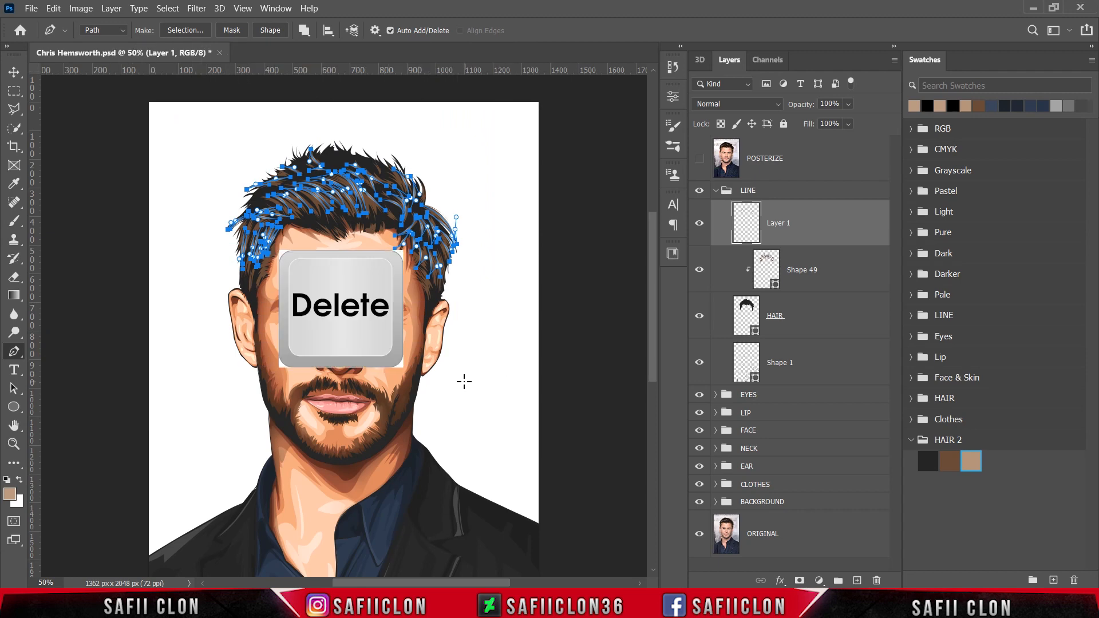
key(Delete)
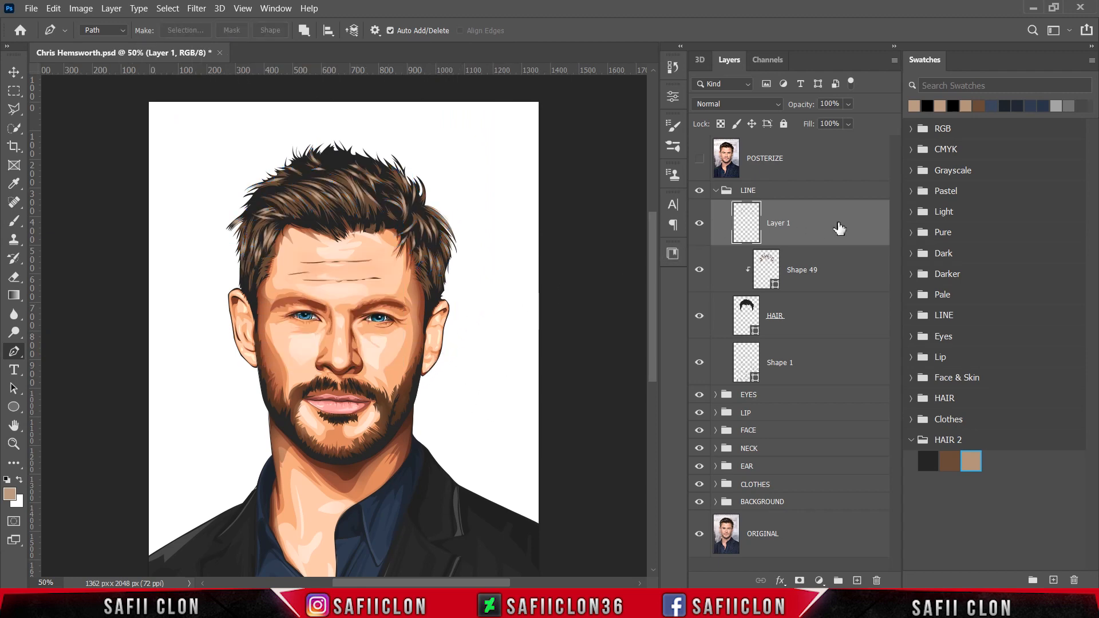
Step: Examine the stroked hair strands on Layer 1 within the whole portrait at several magnifications
click(700, 222)
key(ctrl+minus)
key(ctrl+minus)
key(ctrl+plus)
key(ctrl+plus)
key(ctrl+plus)
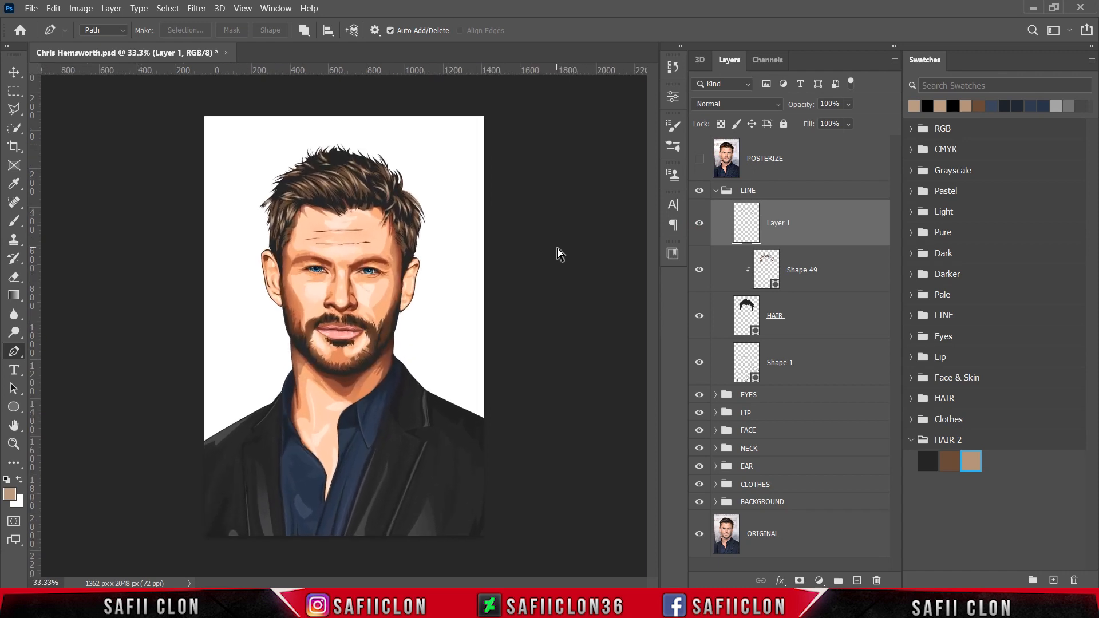
key(ctrl+minus)
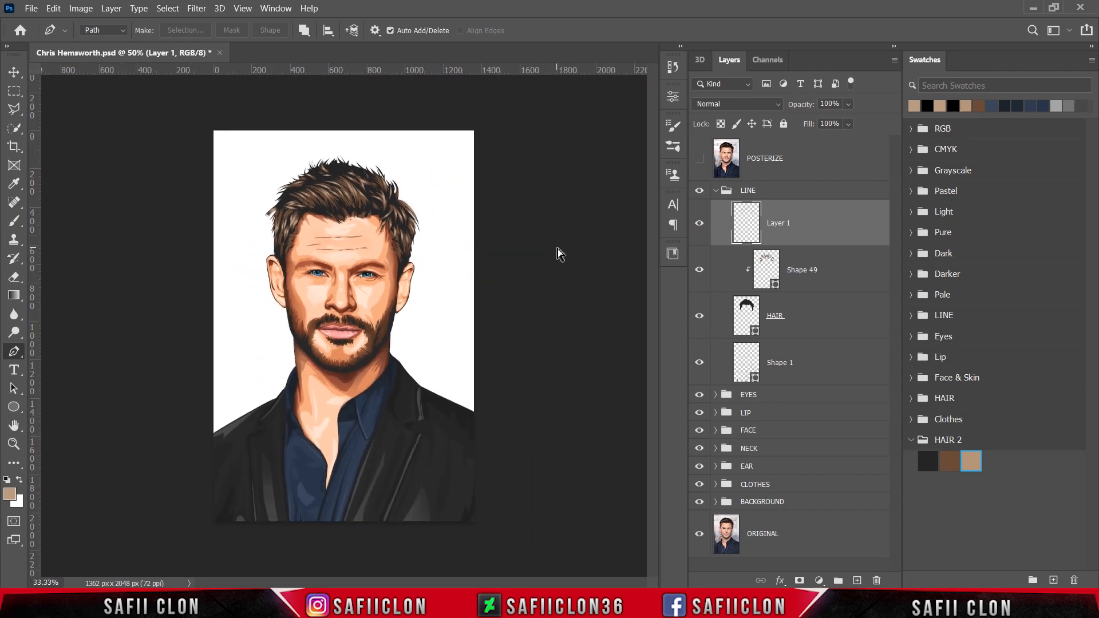